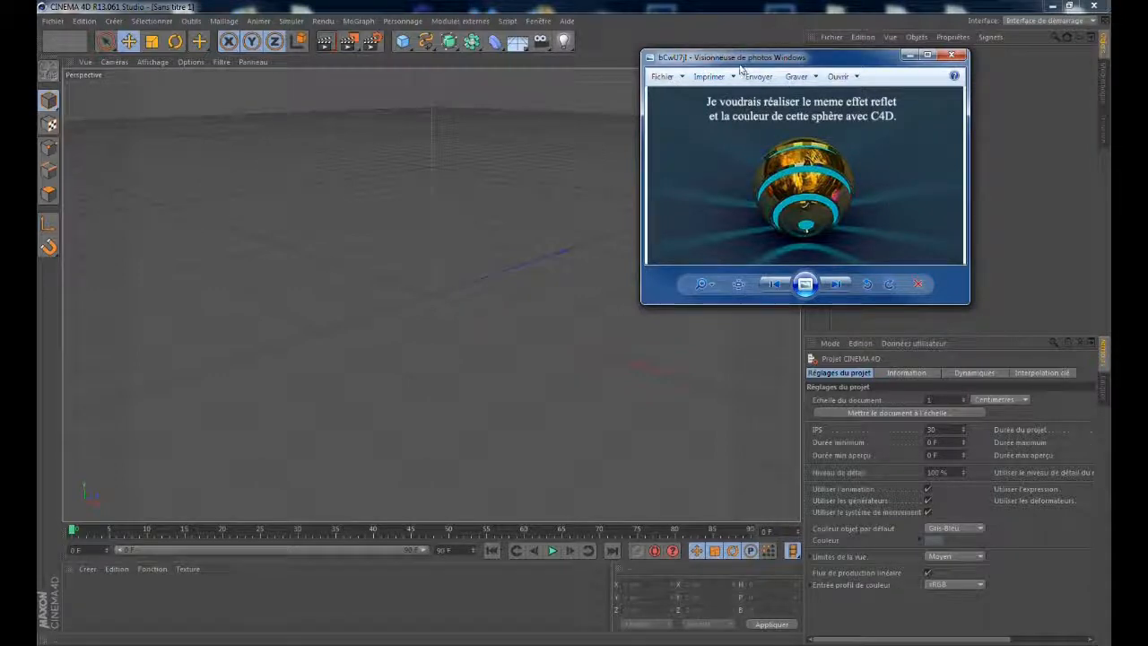
Step: Minimise the reference picture, create a new material and set its colour to gold, RGB 184, 161, 9
{"action": "left_click", "coordinate": [909, 55]}
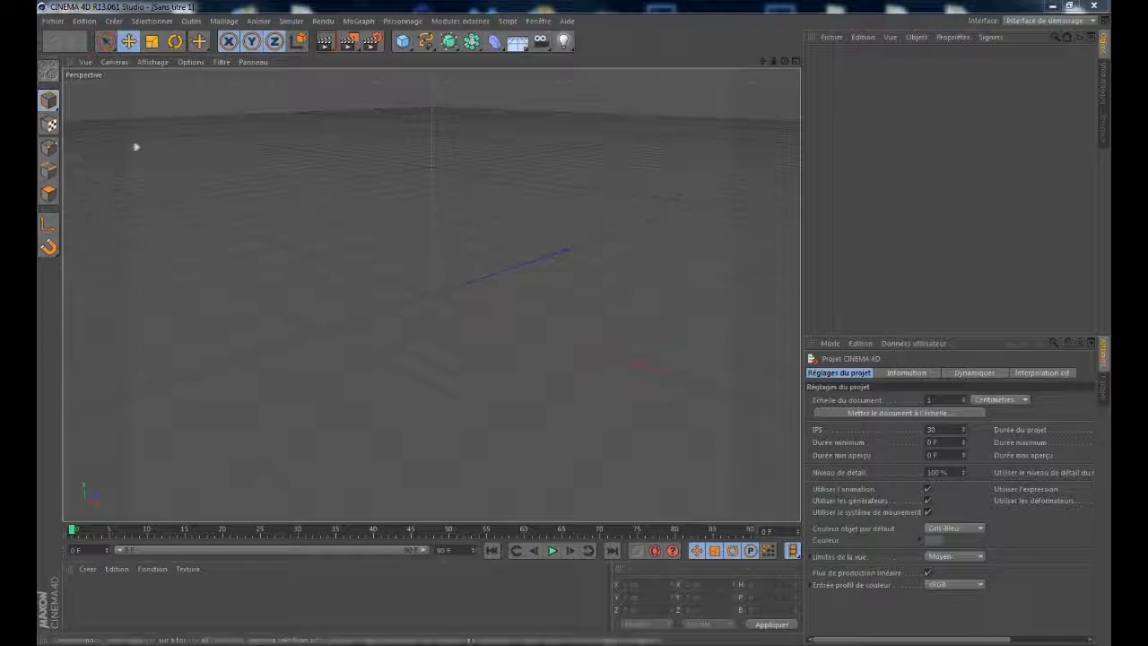
{"action": "double_click", "coordinate": [303, 593]}
{"action": "double_click", "coordinate": [79, 601]}
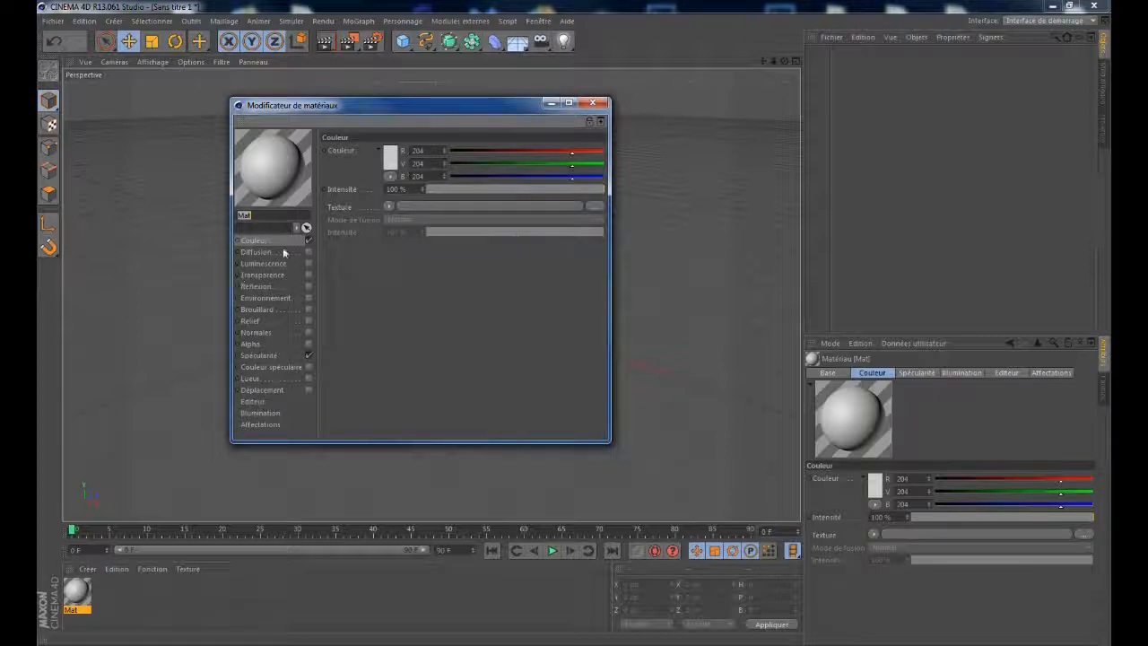
{"action": "left_click", "coordinate": [390, 158]}
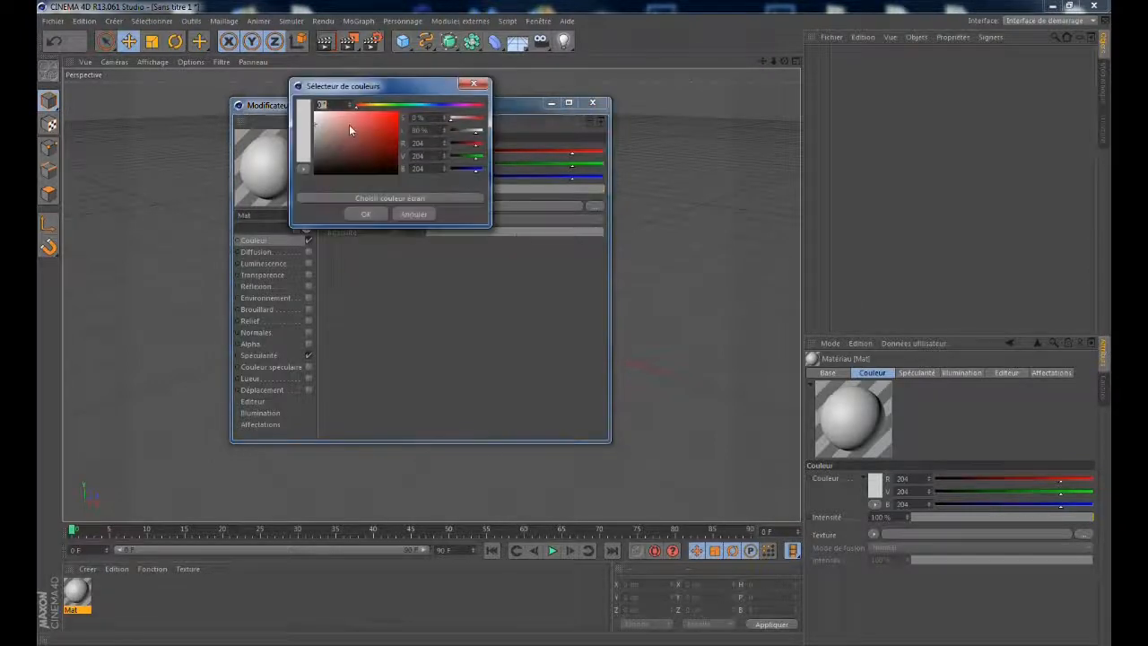
{"action": "left_click_drag", "start_coordinate": [357, 107], "coordinate": [393, 129]}
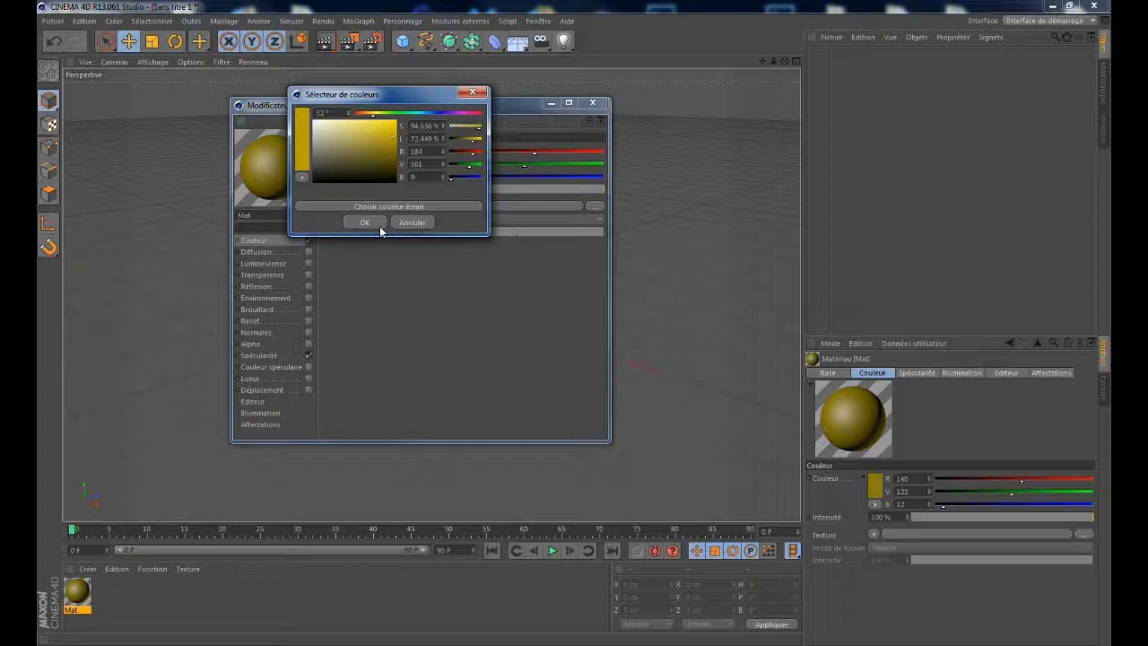
{"action": "left_click", "coordinate": [368, 214]}
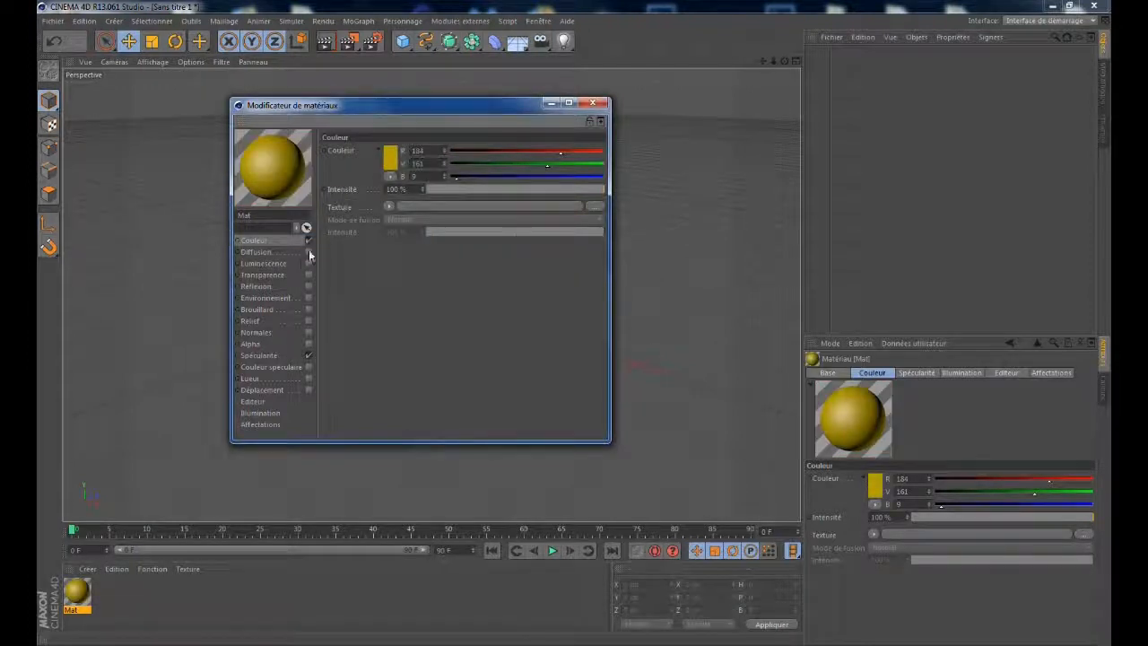
Step: Enable reflection on the gold material at 49% intensity and load a Fresnel shader as its texture
{"action": "left_click", "coordinate": [309, 286]}
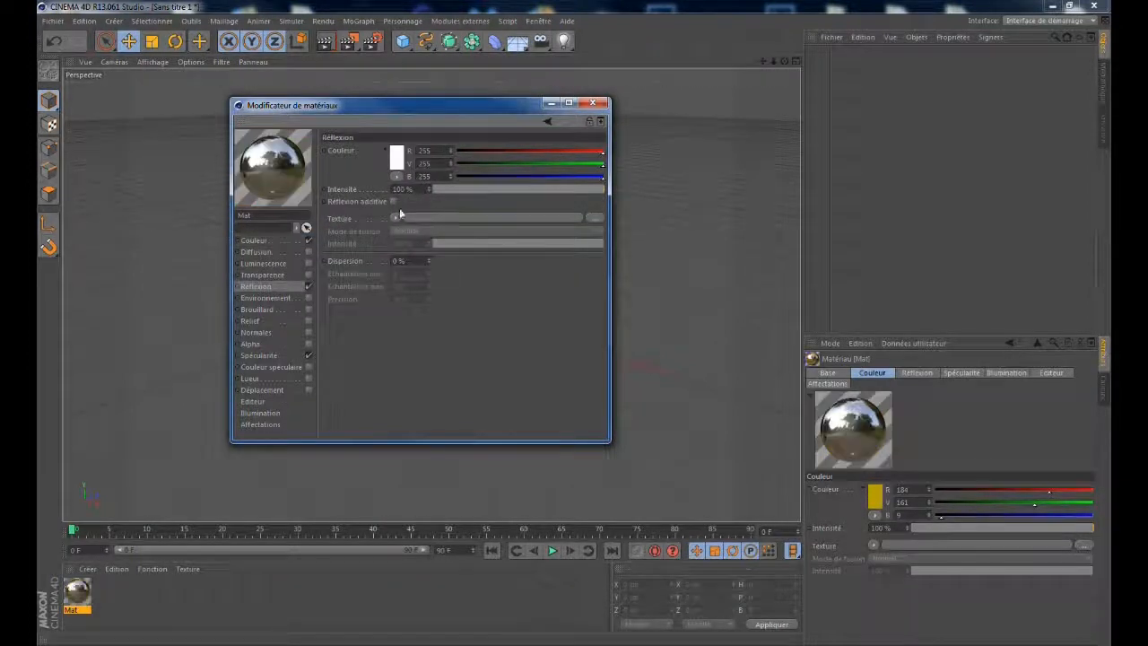
{"action": "left_click_drag", "start_coordinate": [600, 190], "coordinate": [518, 189]}
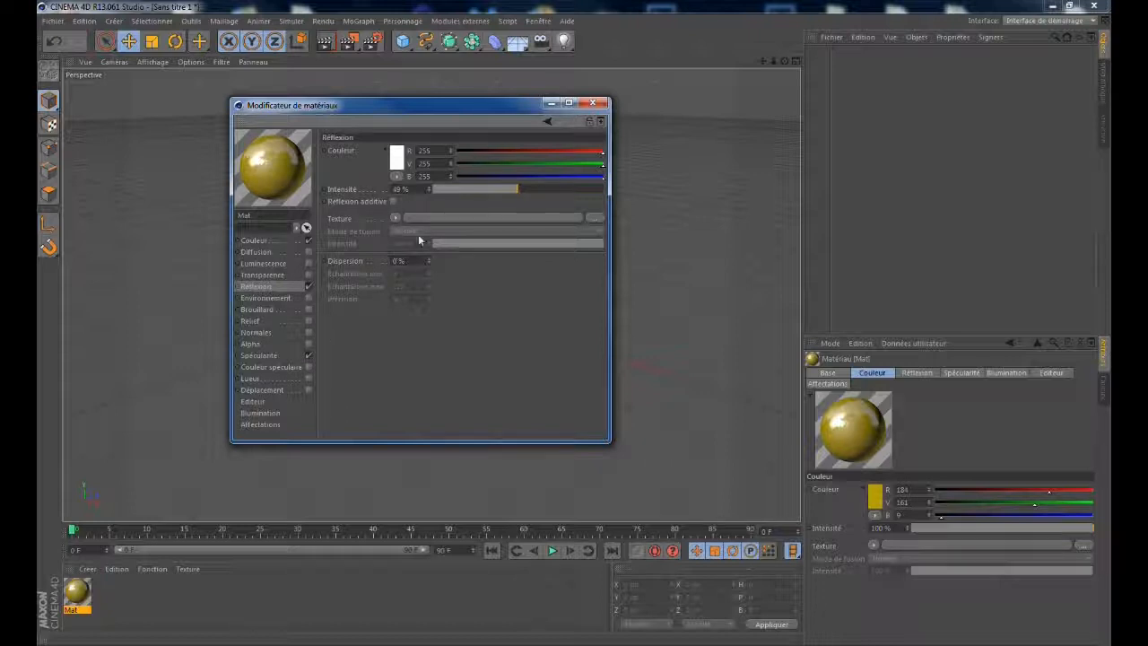
{"action": "left_click", "coordinate": [396, 218]}
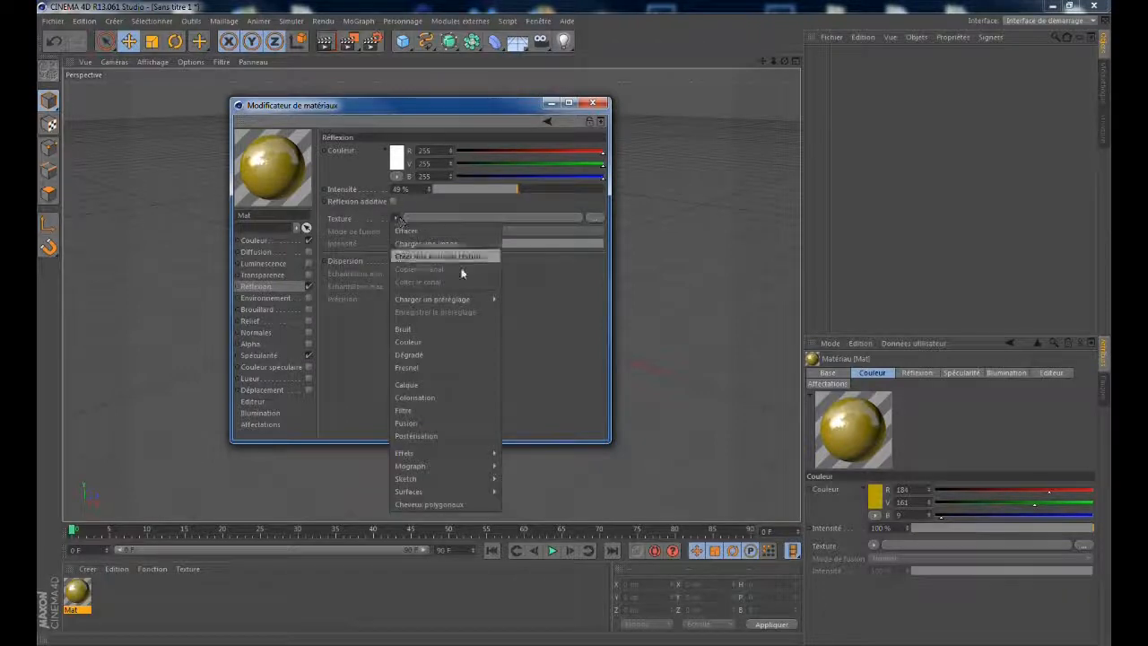
{"action": "left_click", "coordinate": [434, 367]}
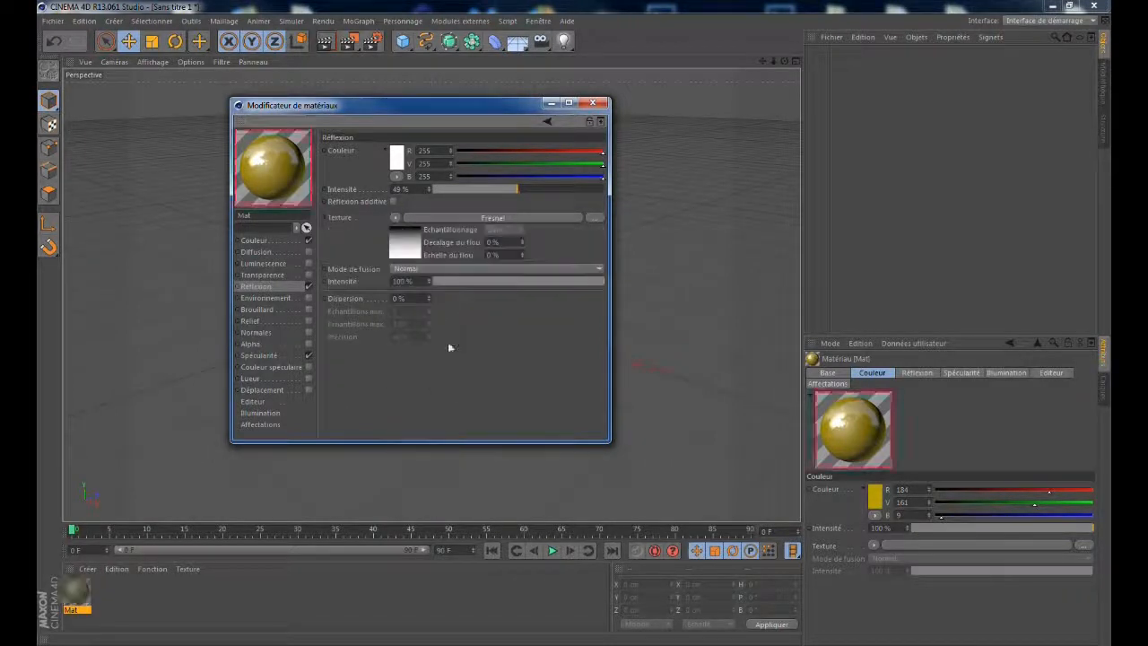
Step: Change the white end of the reflection's Fresnel gradient to a light yellow
{"action": "left_click", "coordinate": [494, 218]}
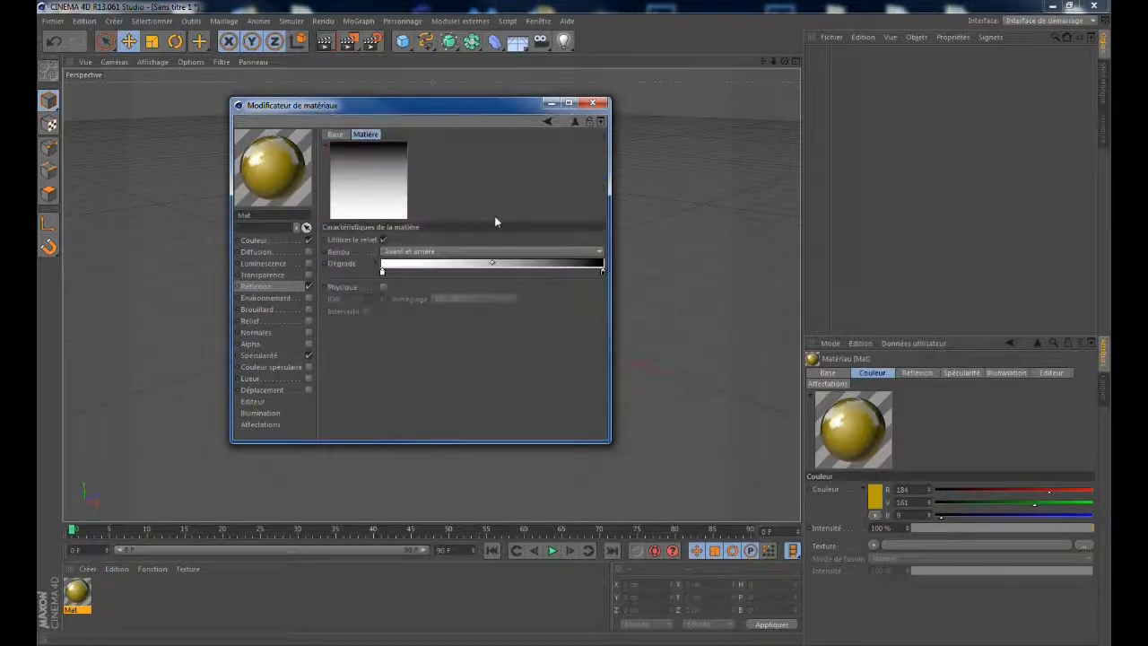
{"action": "double_click", "coordinate": [386, 265]}
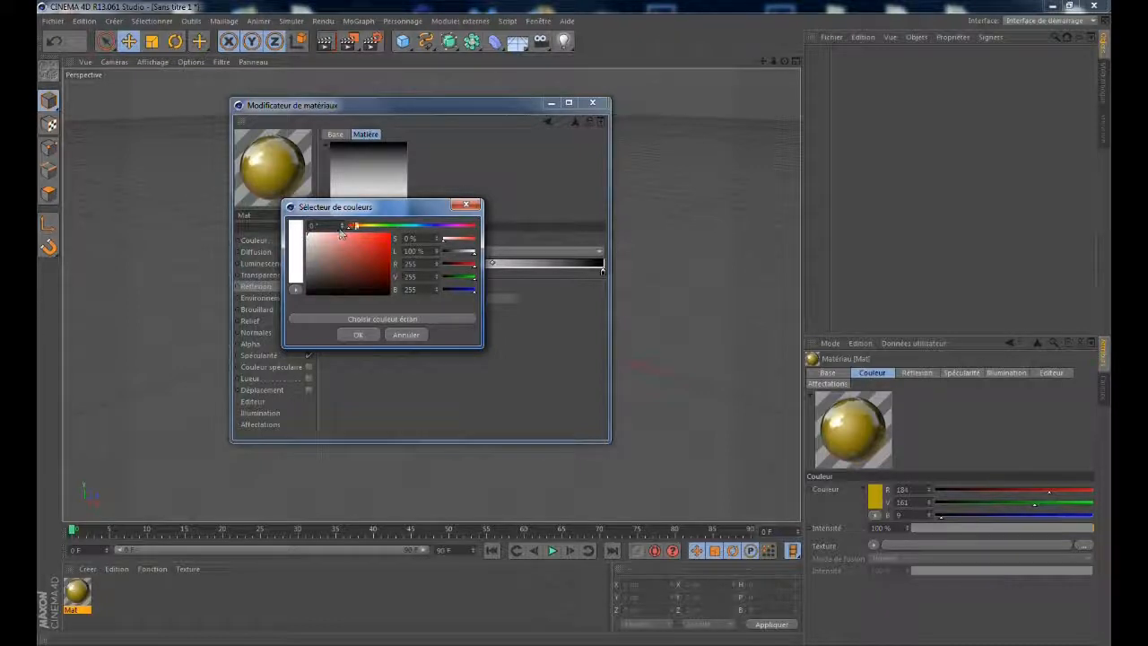
{"action": "left_click_drag", "start_coordinate": [344, 226], "coordinate": [368, 226]}
{"action": "left_click", "coordinate": [366, 241]}
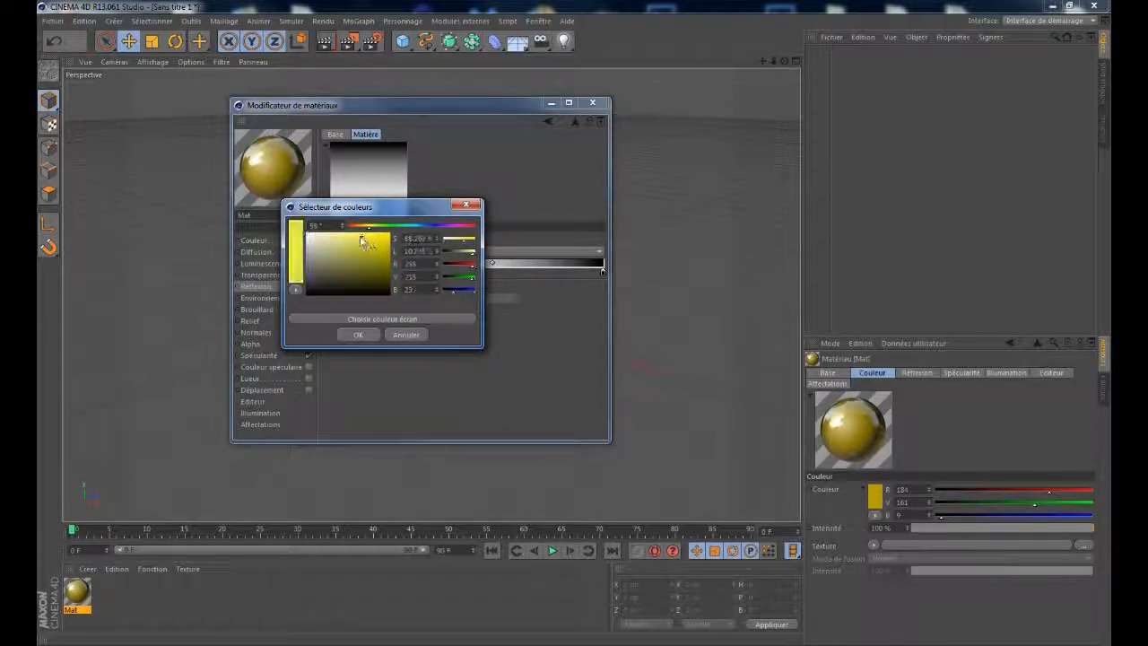
{"action": "left_click", "coordinate": [349, 240]}
{"action": "left_click", "coordinate": [358, 333]}
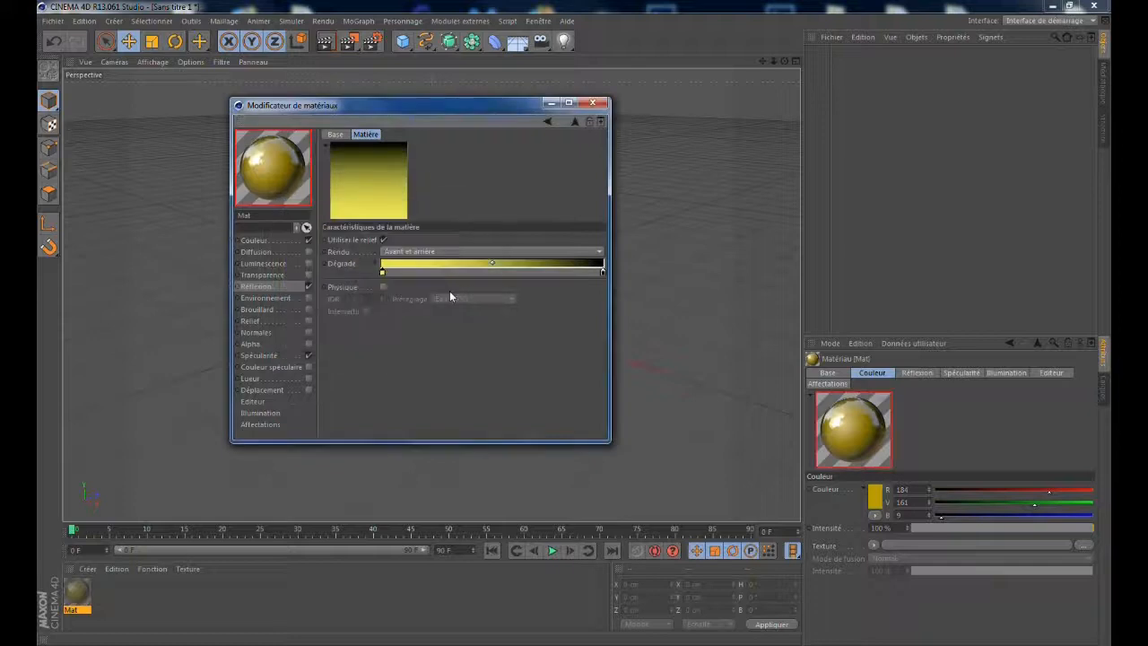
Step: Change the black end of the Fresnel gradient to a dark golden brown and return to the reflection settings
{"action": "double_click", "coordinate": [602, 269]}
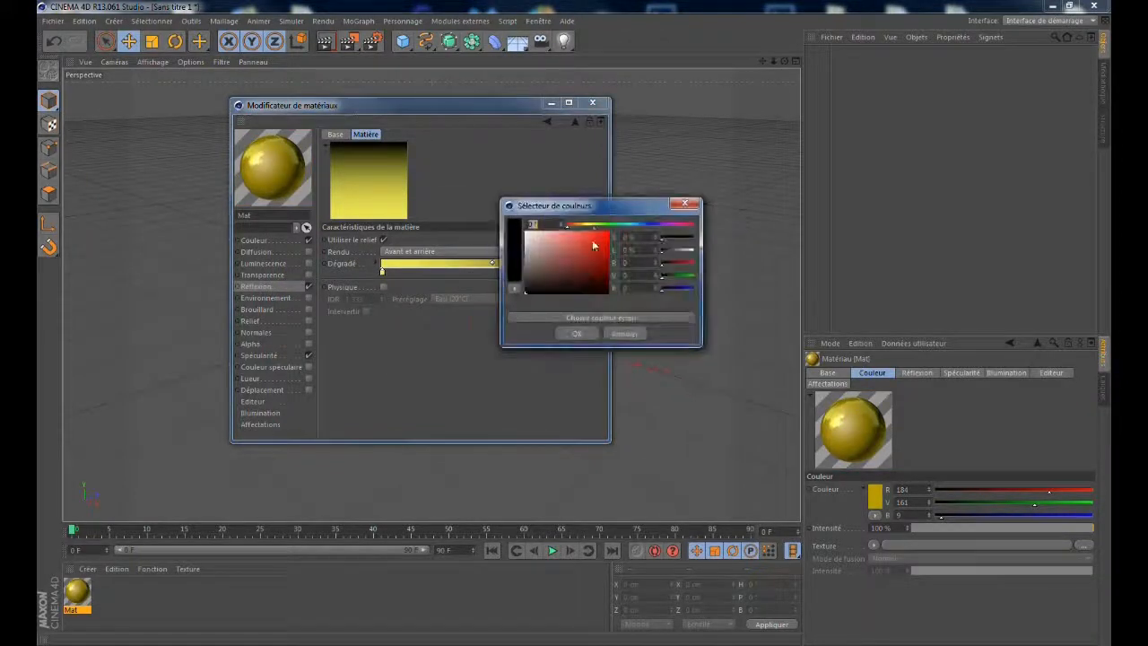
{"action": "left_click_drag", "start_coordinate": [568, 228], "coordinate": [584, 226]}
{"action": "left_click", "coordinate": [587, 273]}
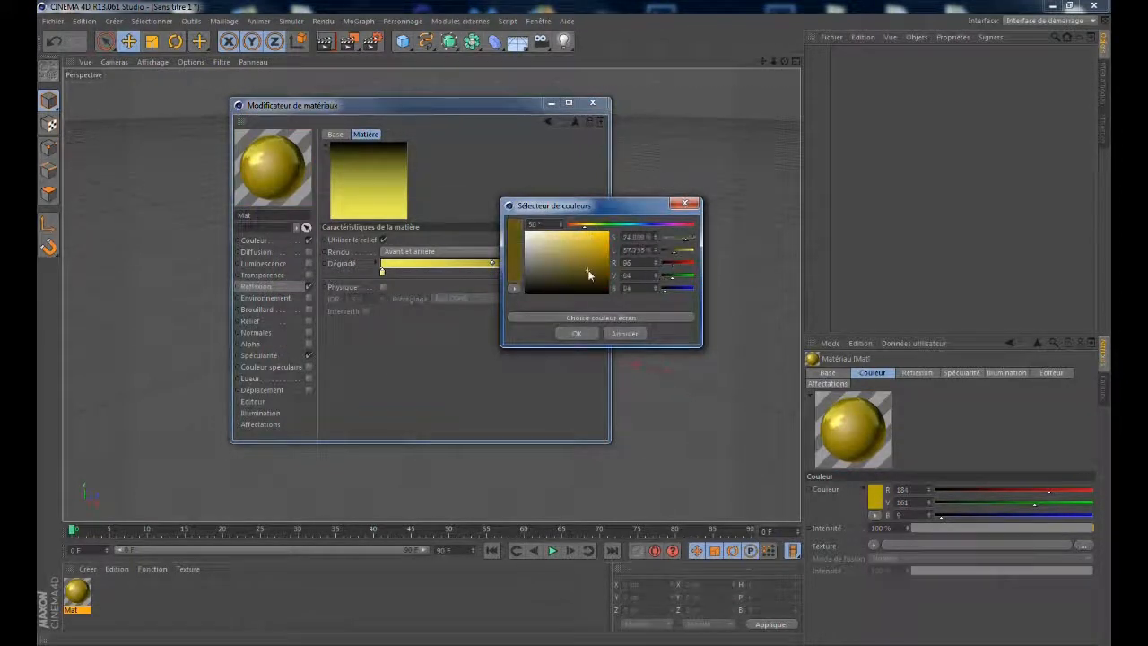
{"action": "left_click", "coordinate": [576, 332]}
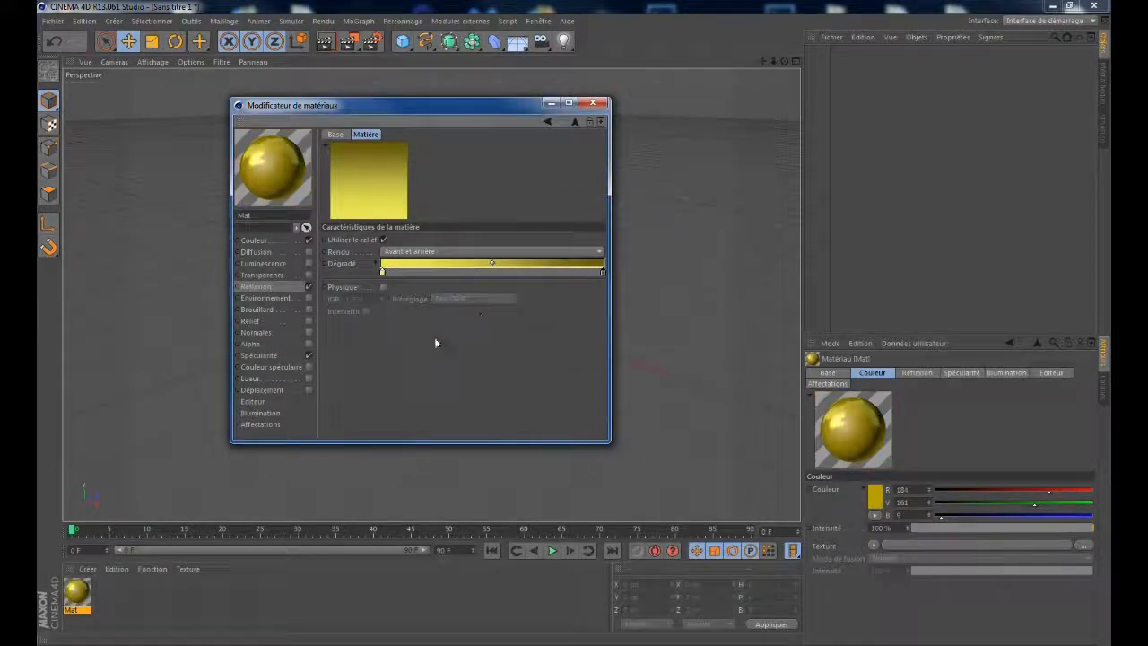
{"action": "left_click", "coordinate": [258, 286]}
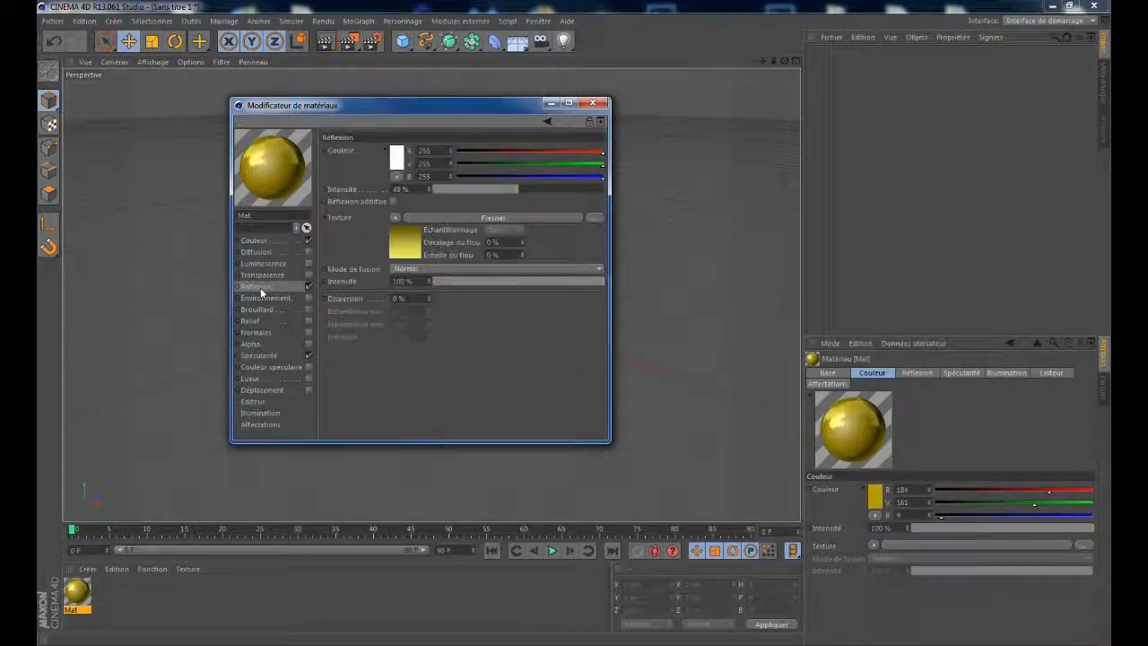
Step: Set the gold material's specular mode to Métal and close the material editor
{"action": "left_click", "coordinate": [257, 356]}
{"action": "left_click", "coordinate": [463, 192]}
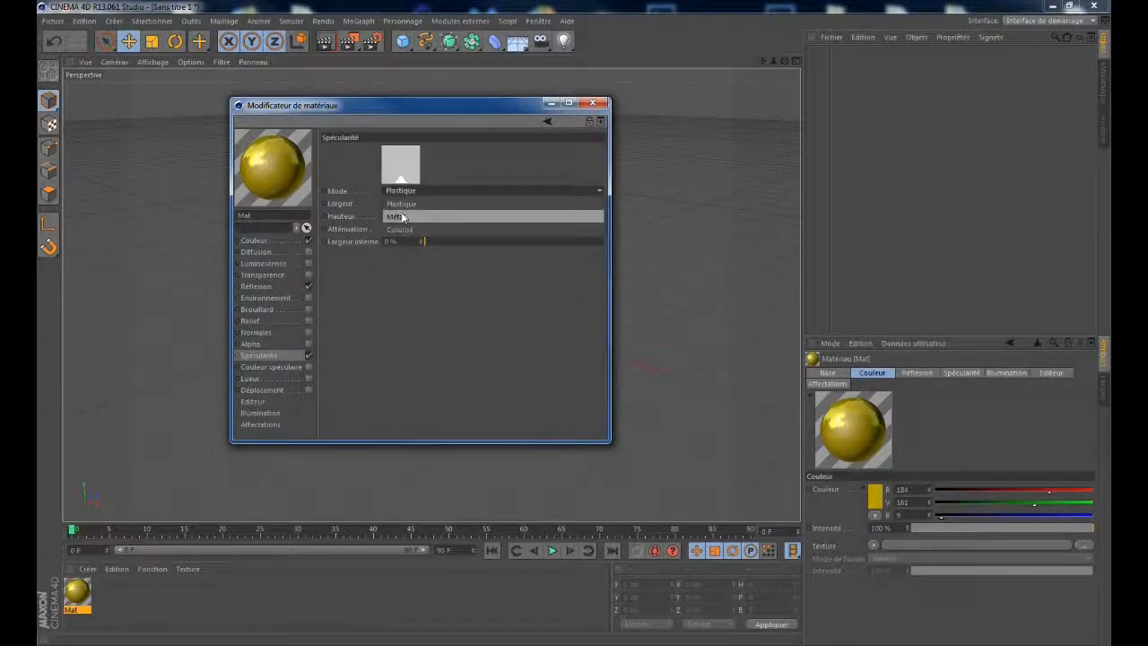
{"action": "left_click", "coordinate": [404, 216]}
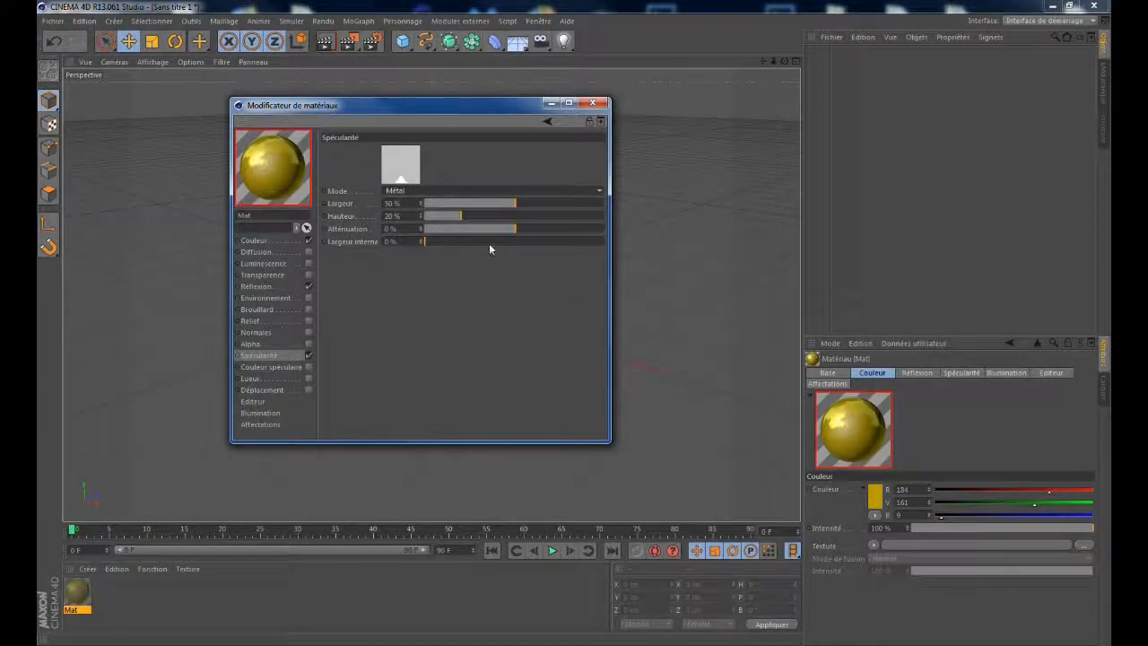
{"action": "left_click", "coordinate": [591, 103]}
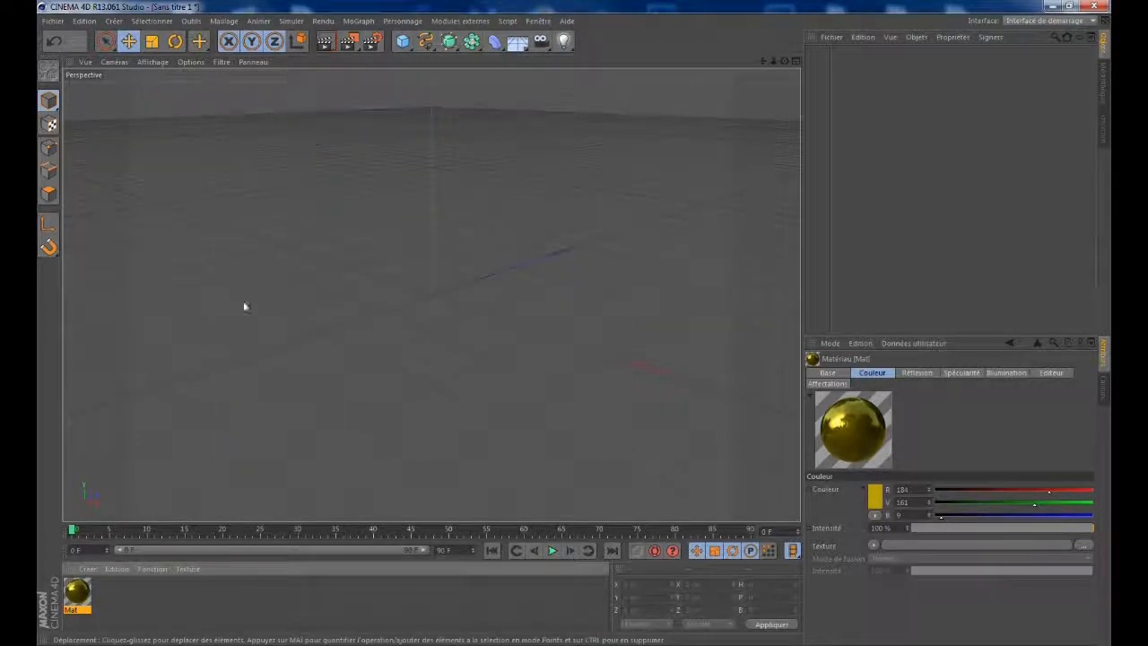
Step: Create a second material and set its colour to turquoise blue, RGB 4, 167, 182
{"action": "double_click", "coordinate": [160, 600]}
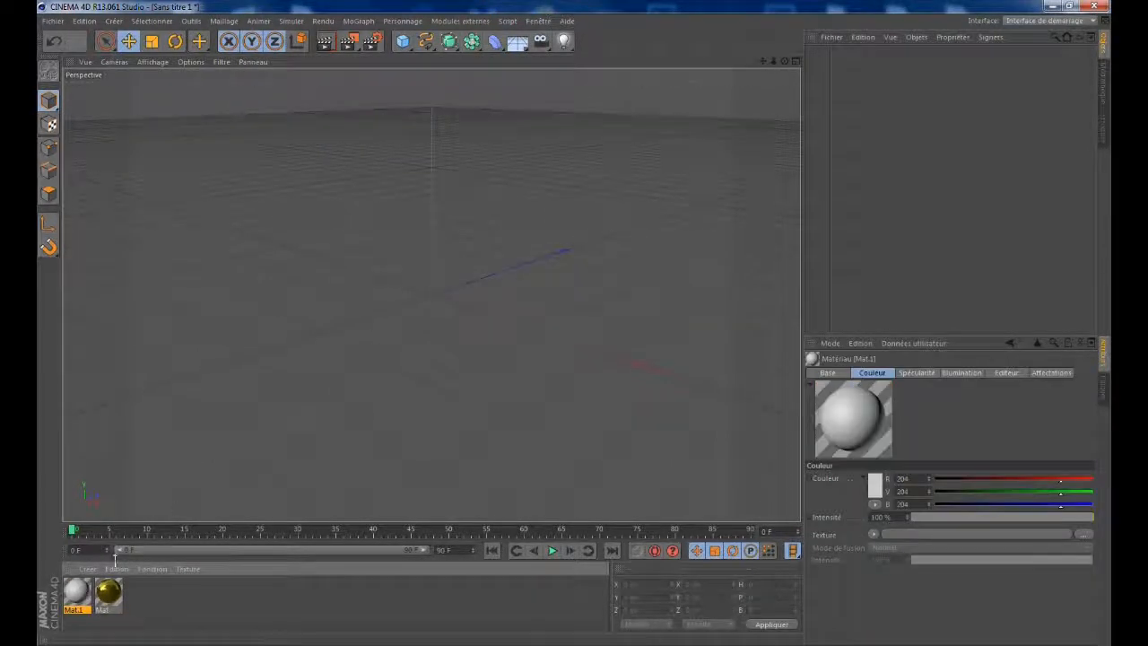
{"action": "double_click", "coordinate": [79, 592]}
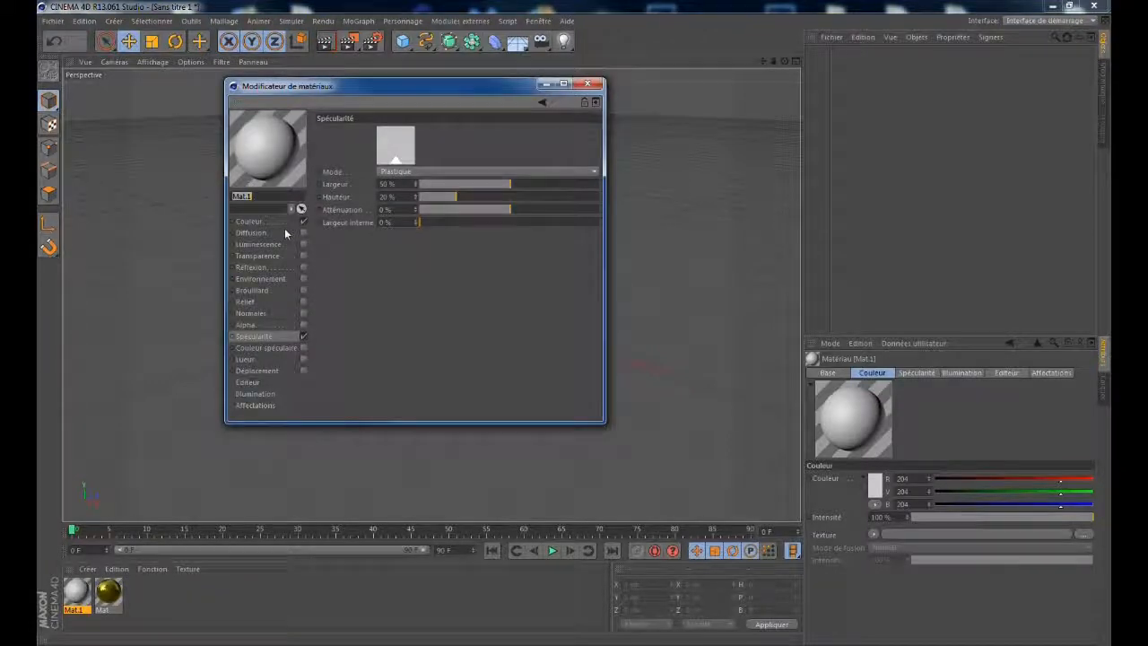
{"action": "left_click", "coordinate": [259, 221]}
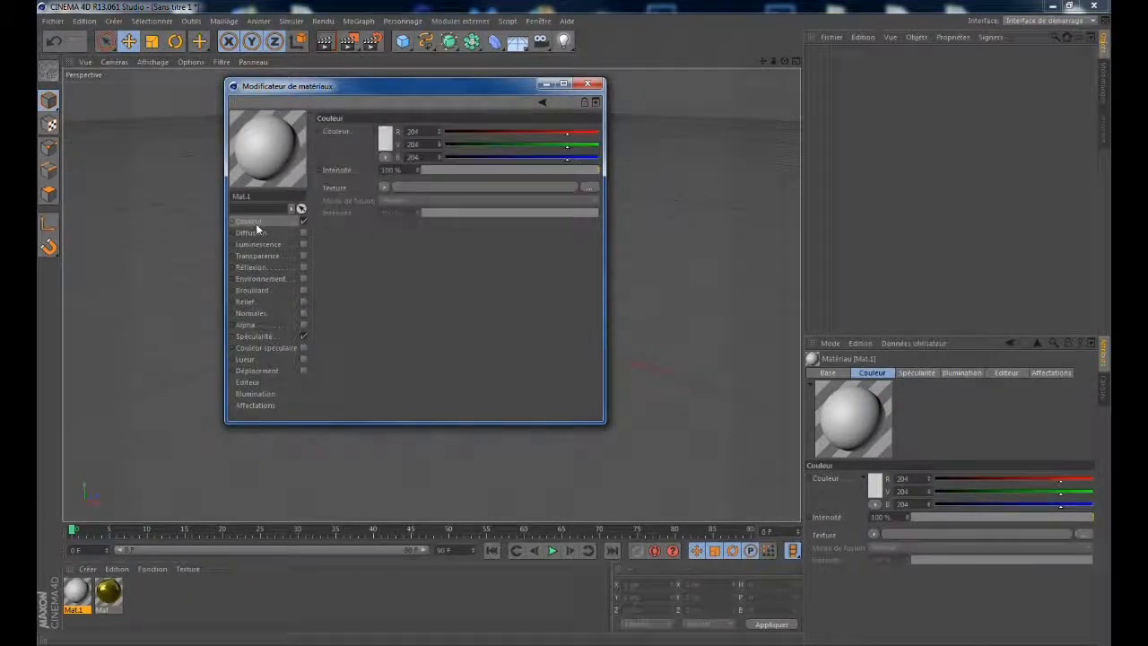
{"action": "left_click", "coordinate": [385, 138]}
{"action": "left_click_drag", "start_coordinate": [397, 83], "coordinate": [390, 112]}
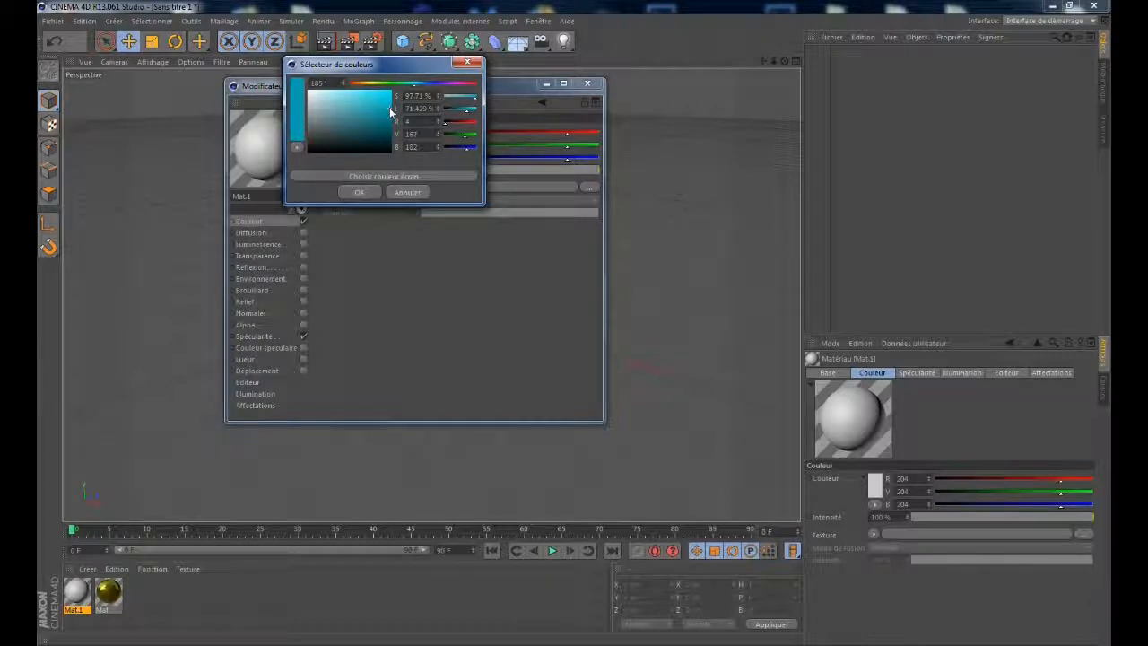
{"action": "left_click", "coordinate": [368, 192]}
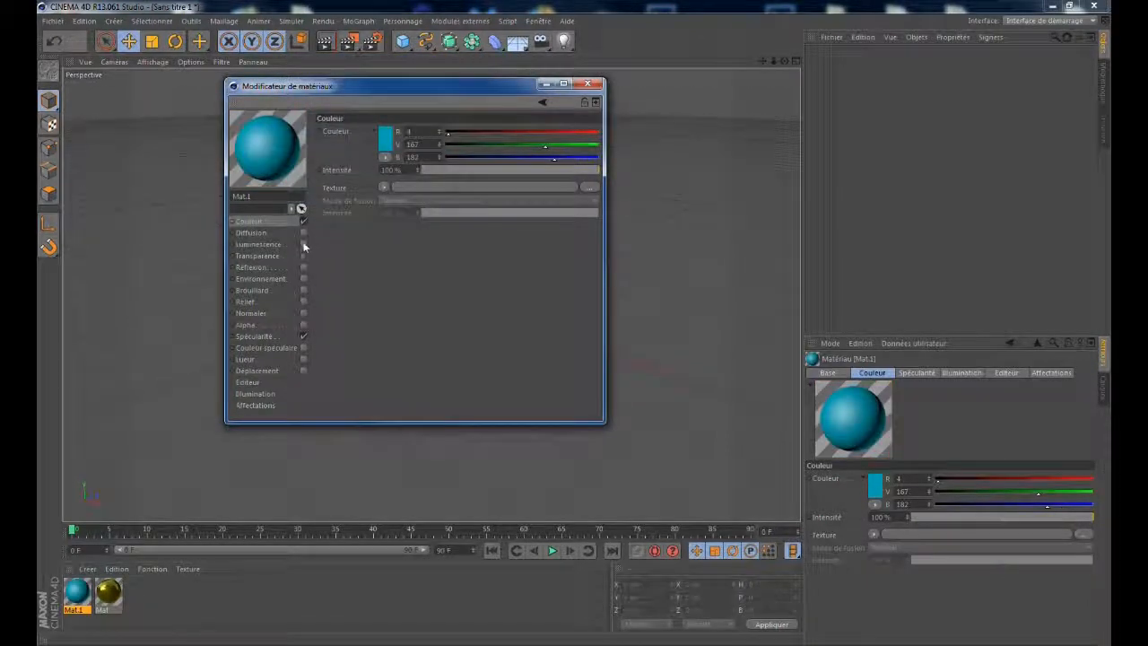
Step: Enable luminescence on the blue material with colour RGB 25, 193, 239 and an intensity of 160%
{"action": "left_click", "coordinate": [303, 244]}
{"action": "left_click", "coordinate": [385, 141]}
{"action": "left_click", "coordinate": [419, 87]}
{"action": "mouse_move", "coordinate": [388, 113]}
{"action": "left_mouse_down"}
{"action": "mouse_move", "coordinate": [377, 105]}
{"action": "mouse_move", "coordinate": [386, 98]}
{"action": "left_mouse_up"}
{"action": "left_click", "coordinate": [360, 195]}
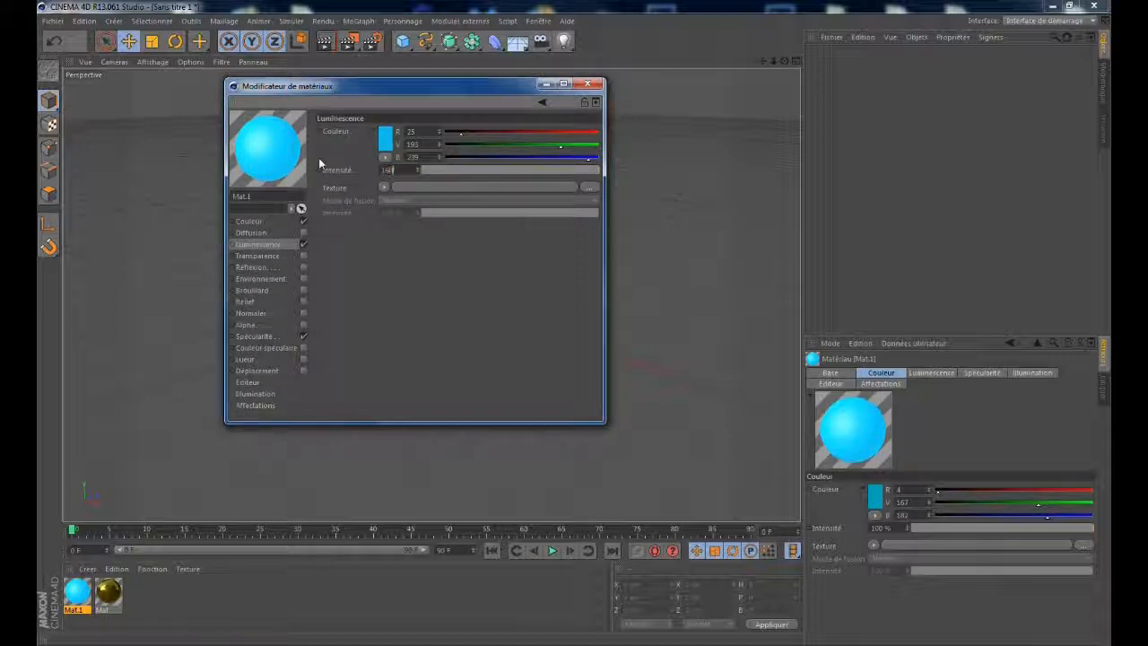
{"action": "key", "text": "Return"}
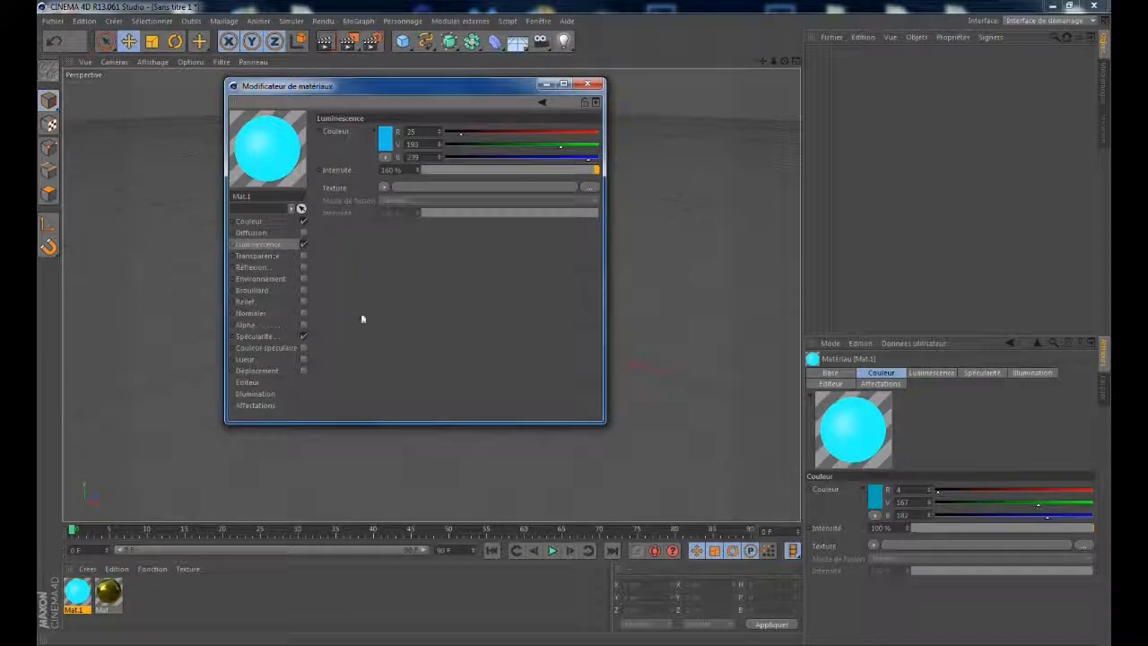
Step: Enable transparency on the blue material at 15% intensity and load a Bruit shader as its texture
{"action": "left_click", "coordinate": [302, 256]}
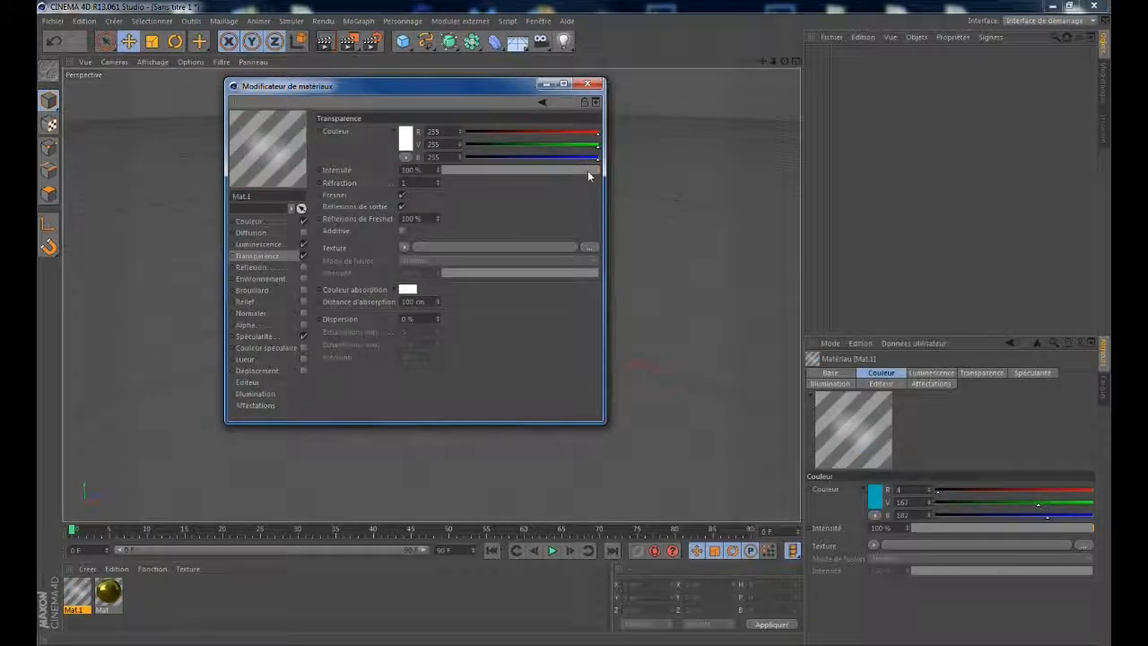
{"action": "left_click_drag", "start_coordinate": [542, 180], "coordinate": [465, 170]}
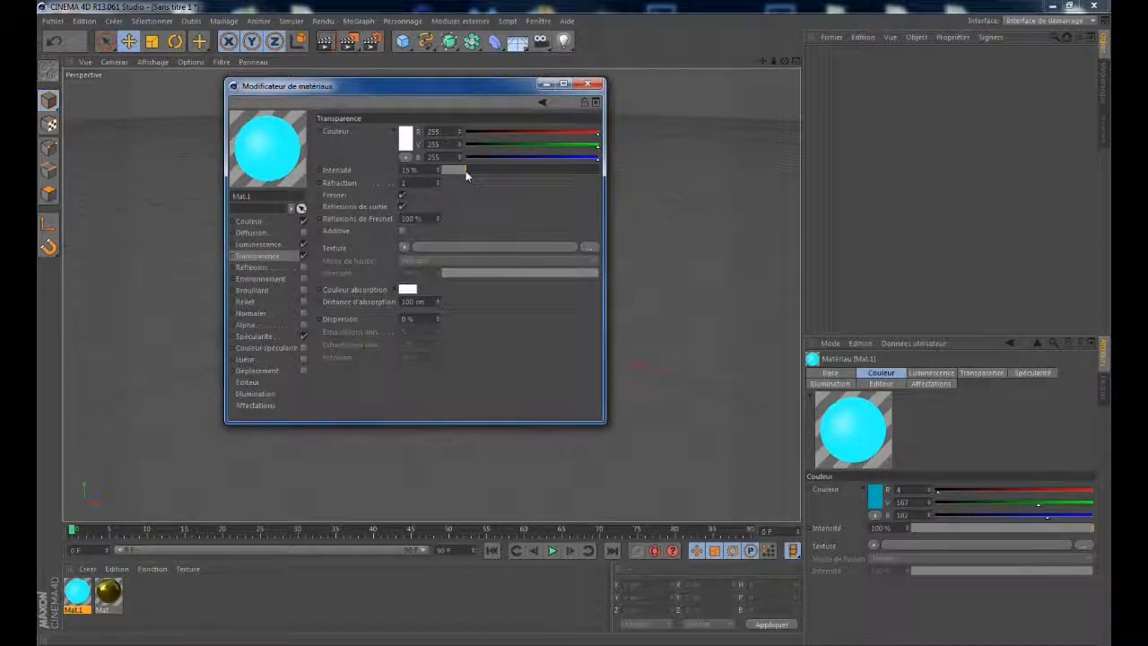
{"action": "left_click", "coordinate": [404, 247]}
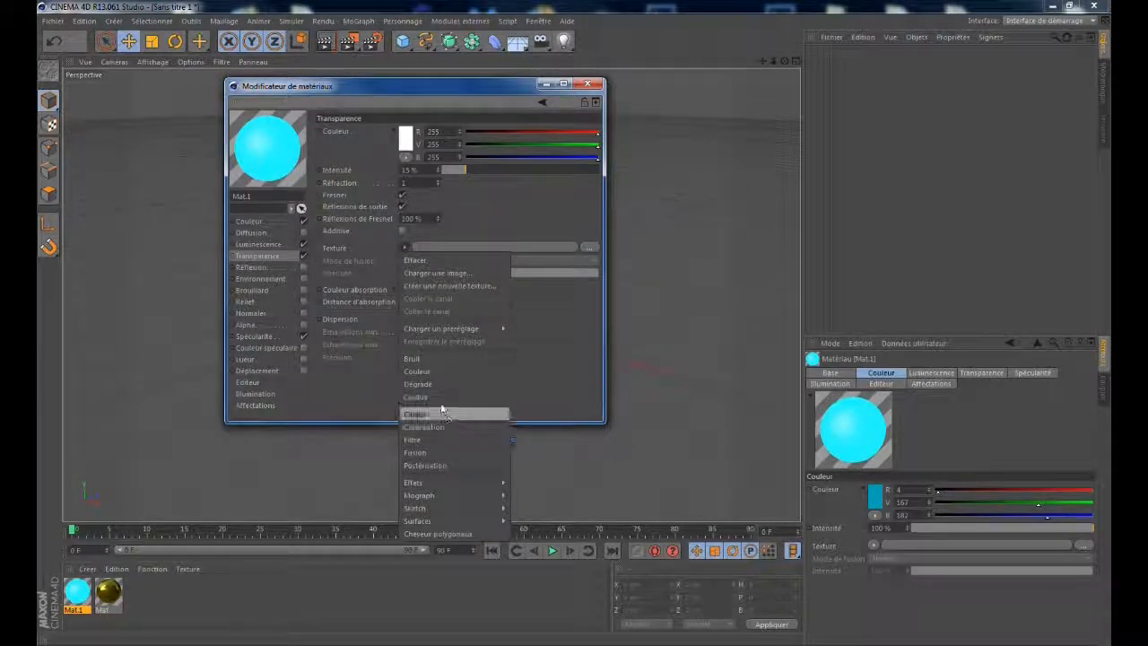
{"action": "left_click", "coordinate": [439, 358]}
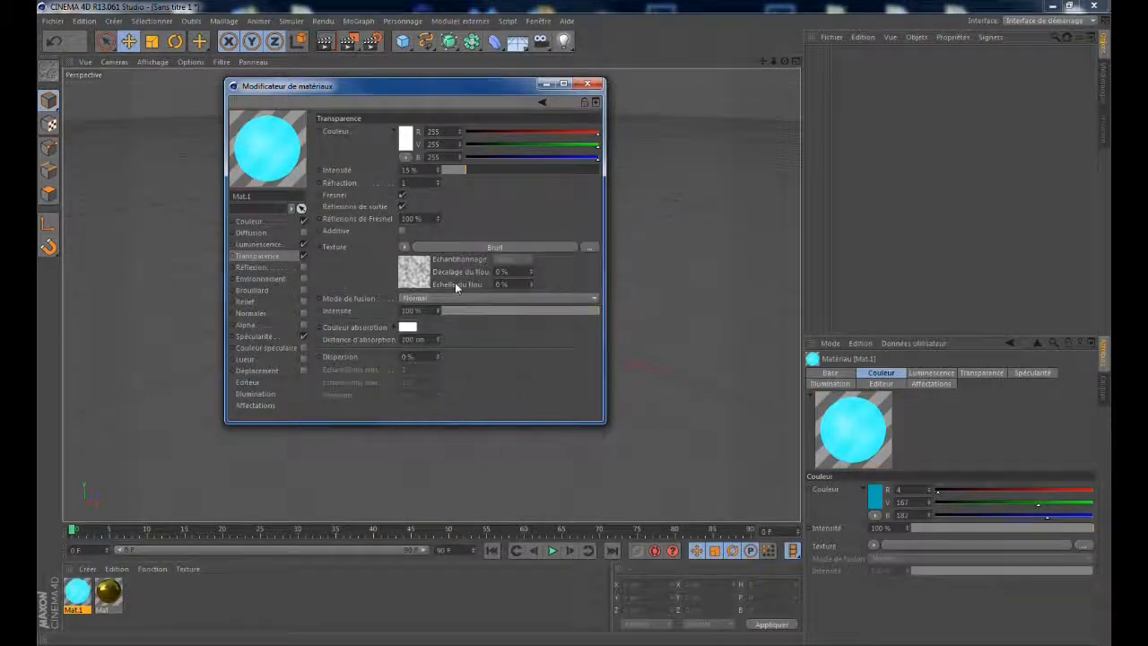
Step: Set Couleur 1 of the transparency's Bruit shader to a light blue
{"action": "left_click", "coordinate": [482, 249]}
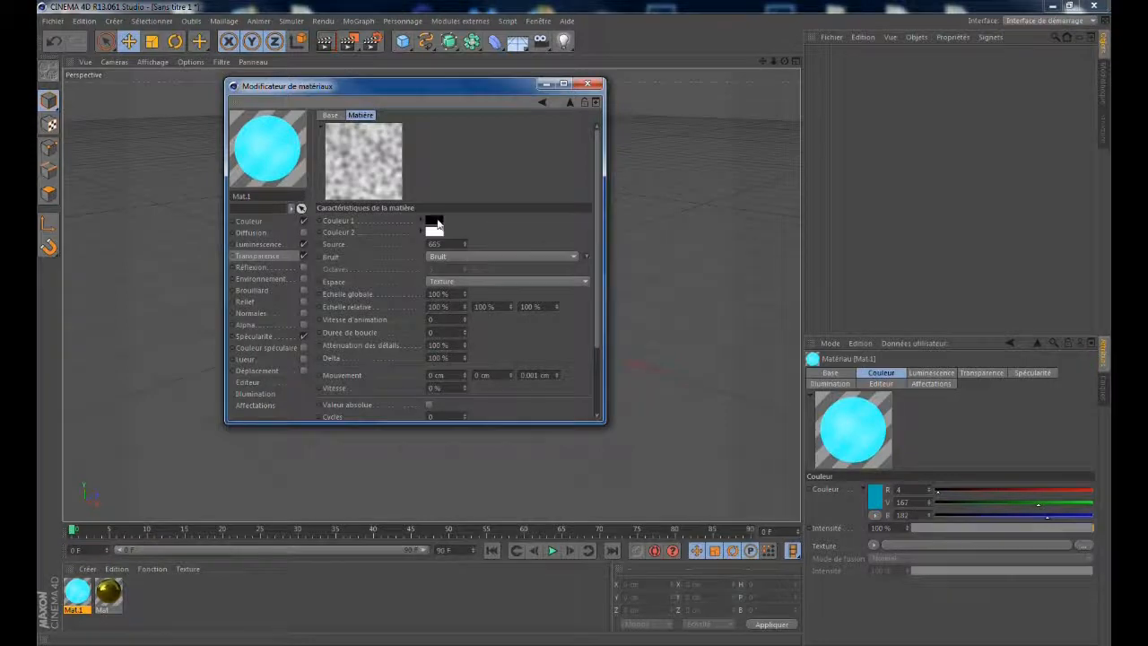
{"action": "left_click", "coordinate": [439, 224]}
{"action": "left_click", "coordinate": [472, 171]}
{"action": "left_click_drag", "start_coordinate": [431, 192], "coordinate": [420, 183]}
{"action": "left_click", "coordinate": [414, 179]}
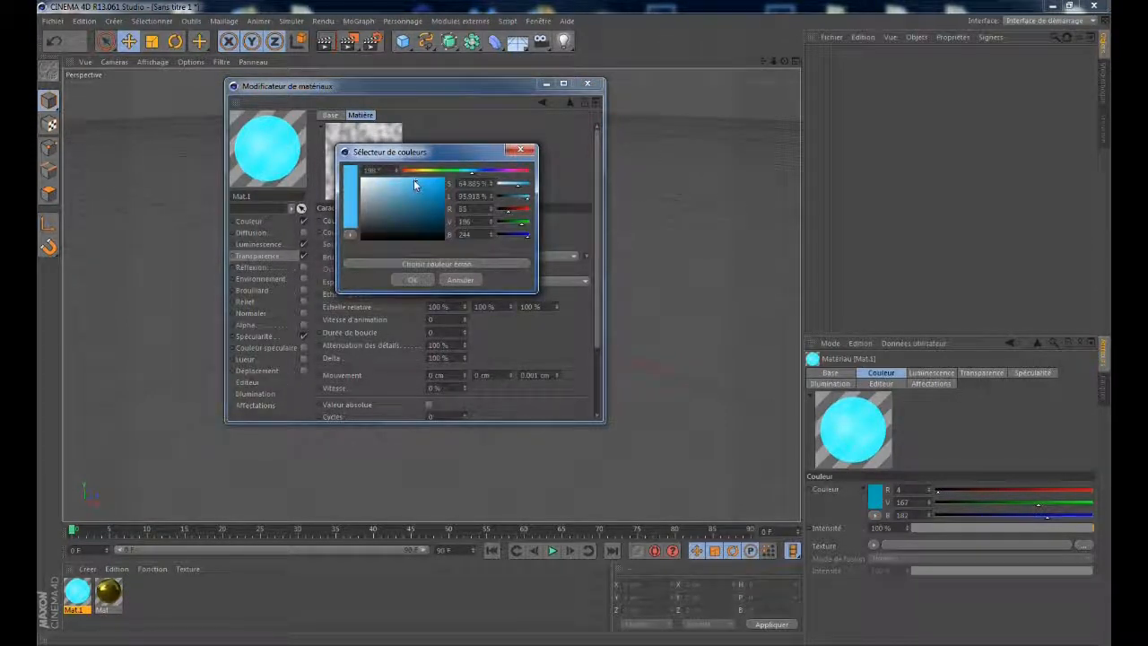
{"action": "left_click", "coordinate": [412, 279]}
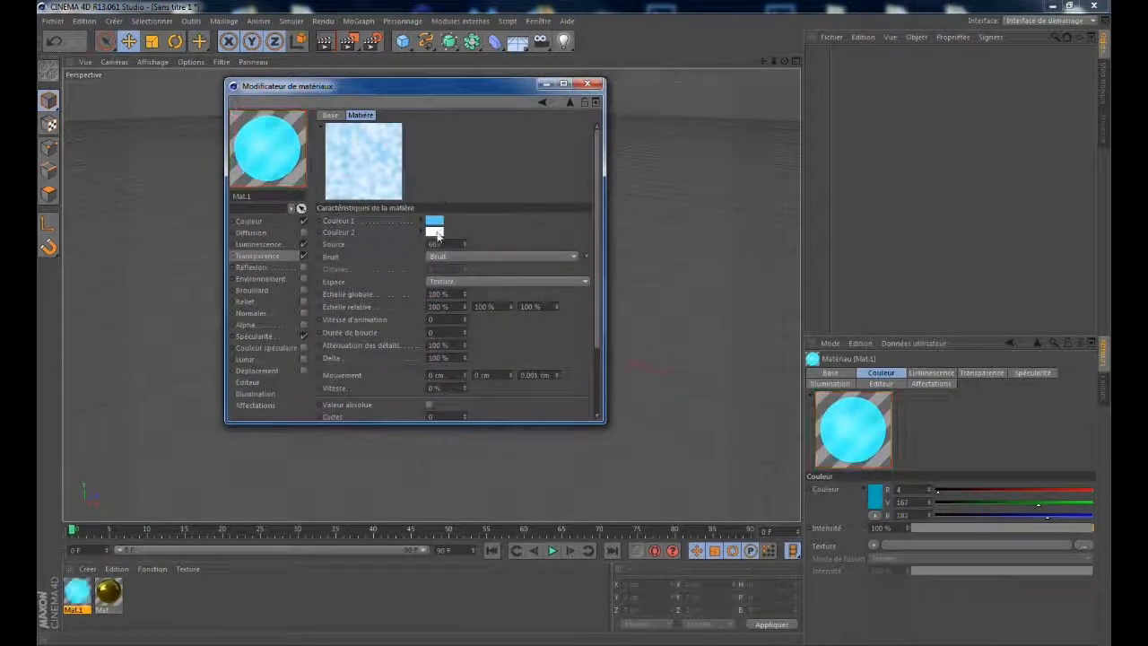
Step: Set Couleur 2 of the transparency's Bruit shader to a light blue matching Couleur 1 and close the material editor
{"action": "left_click", "coordinate": [439, 237]}
{"action": "left_click", "coordinate": [469, 184]}
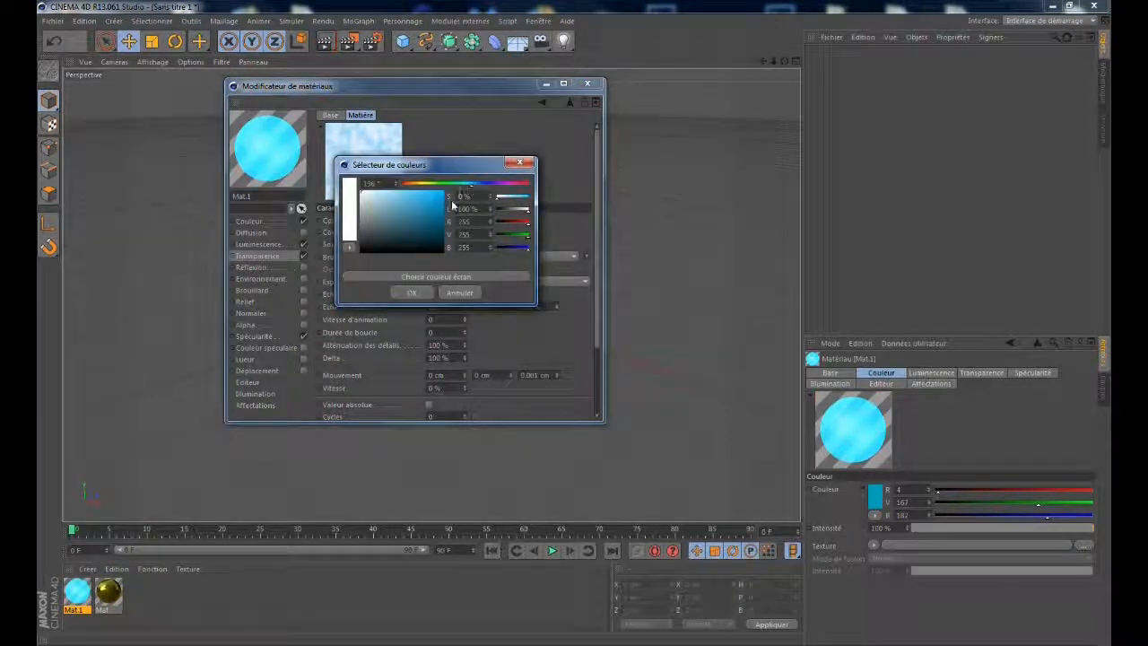
{"action": "left_click_drag", "start_coordinate": [456, 172], "coordinate": [575, 174]}
{"action": "left_click_drag", "start_coordinate": [509, 217], "coordinate": [535, 195]}
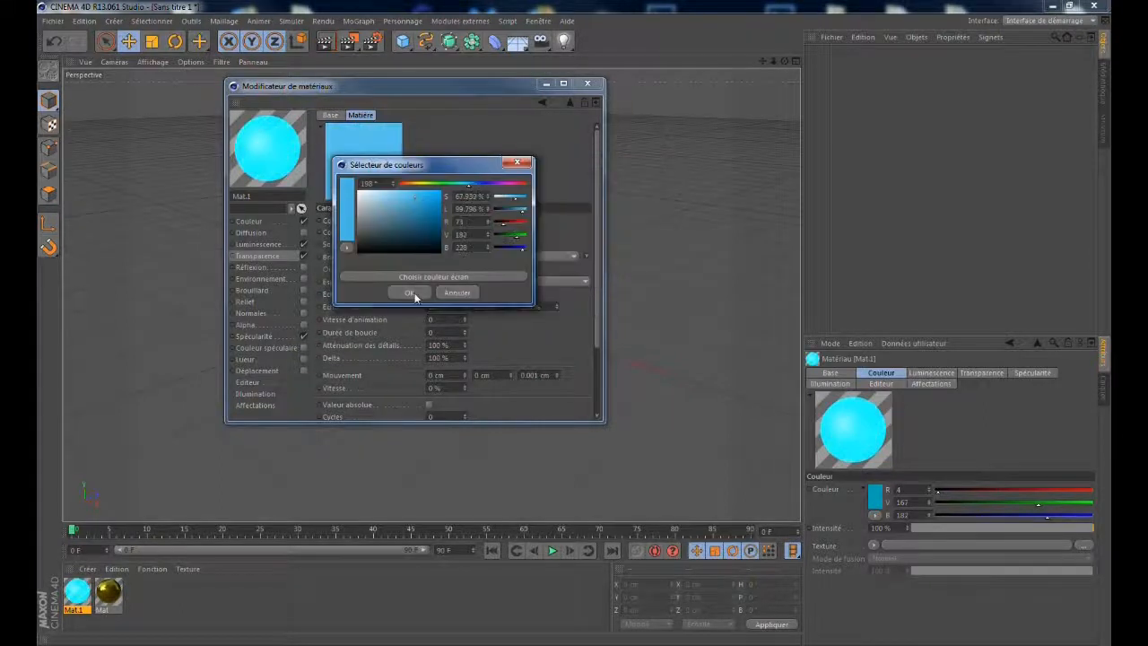
{"action": "left_click", "coordinate": [411, 292]}
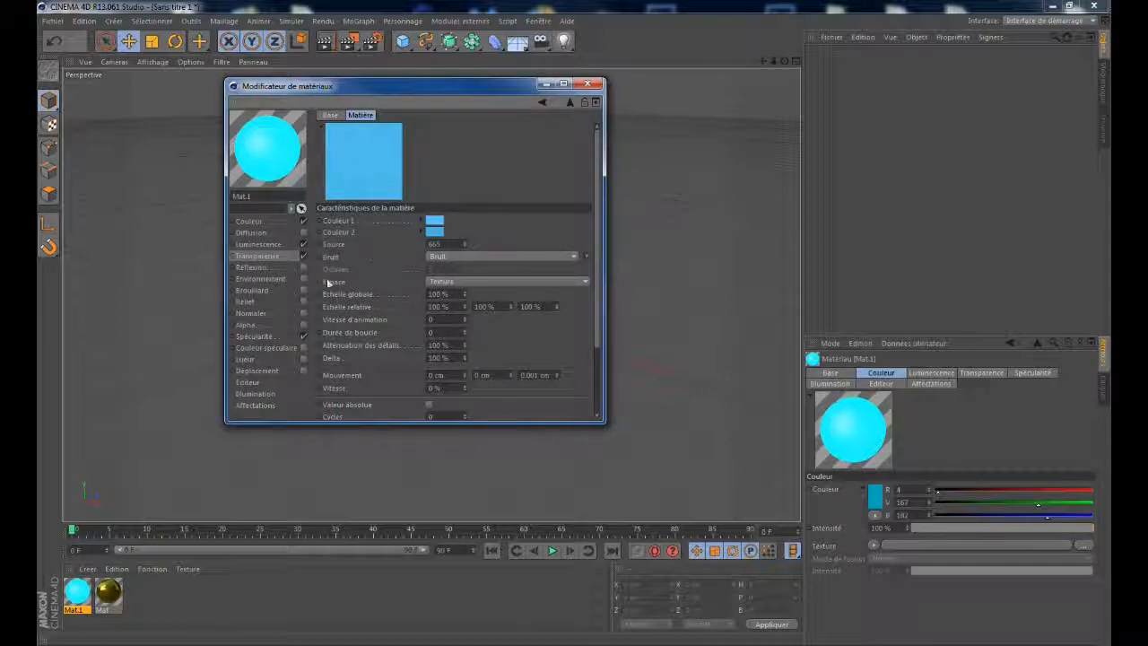
{"action": "left_click", "coordinate": [587, 83]}
Step: Create a third material and set its transparency channel colour to blue-violet
{"action": "double_click", "coordinate": [173, 602]}
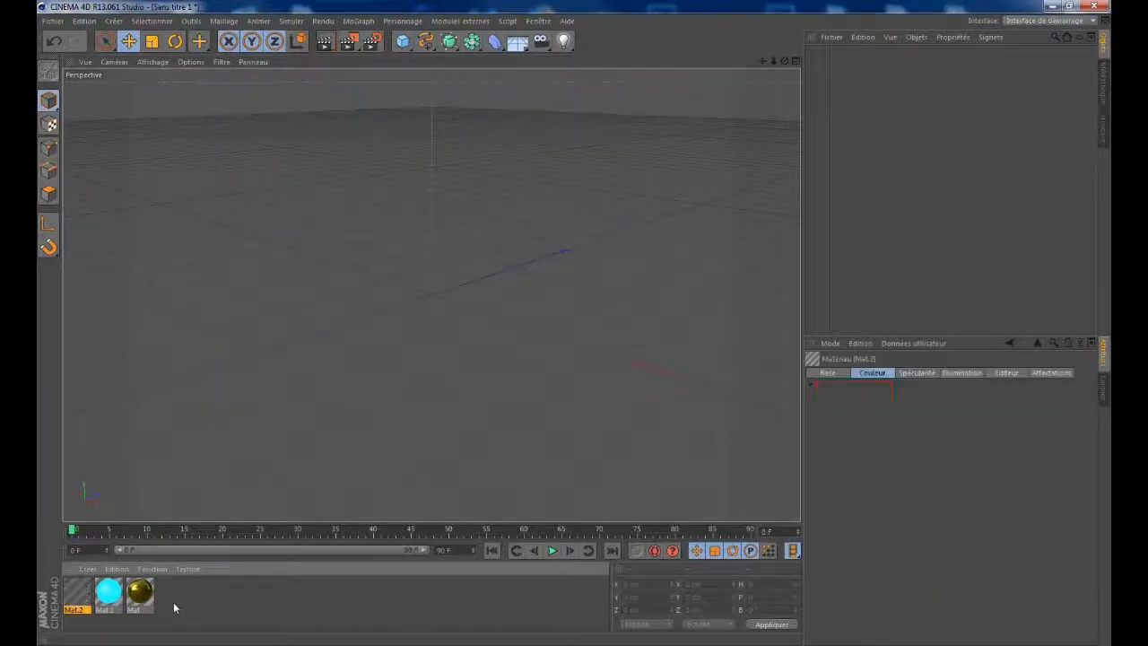
{"action": "double_click", "coordinate": [77, 591]}
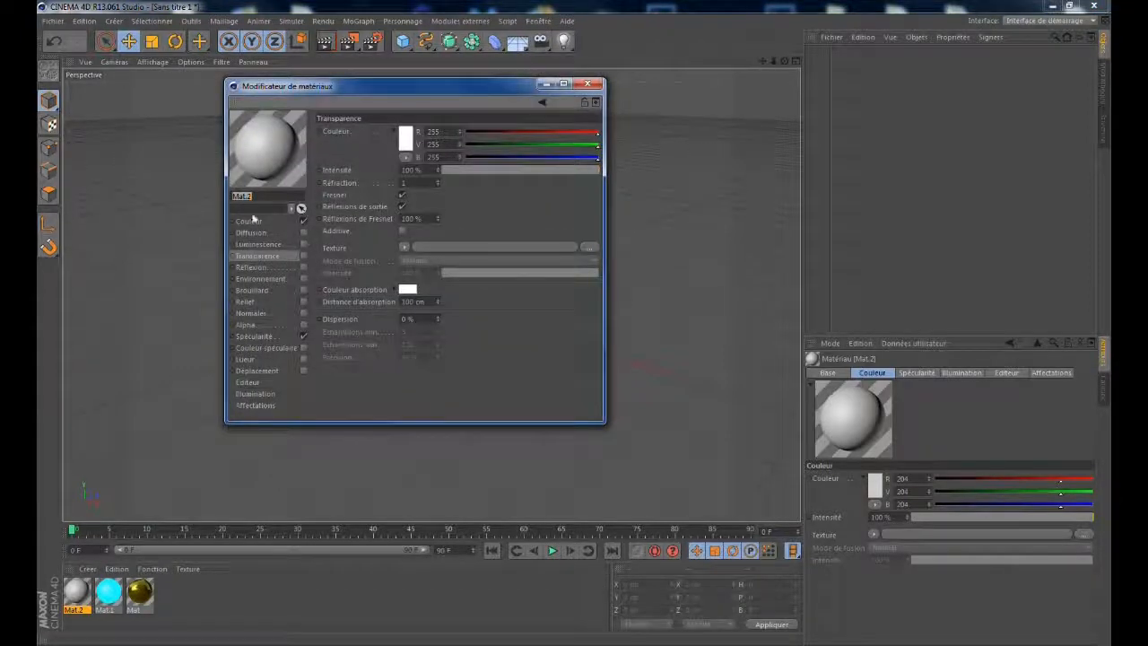
{"action": "left_click", "coordinate": [410, 141]}
{"action": "mouse_move", "coordinate": [456, 101]}
{"action": "left_mouse_down"}
{"action": "mouse_move", "coordinate": [467, 101]}
{"action": "mouse_move", "coordinate": [396, 111]}
{"action": "mouse_move", "coordinate": [387, 98]}
{"action": "mouse_move", "coordinate": [399, 103]}
{"action": "left_mouse_up"}
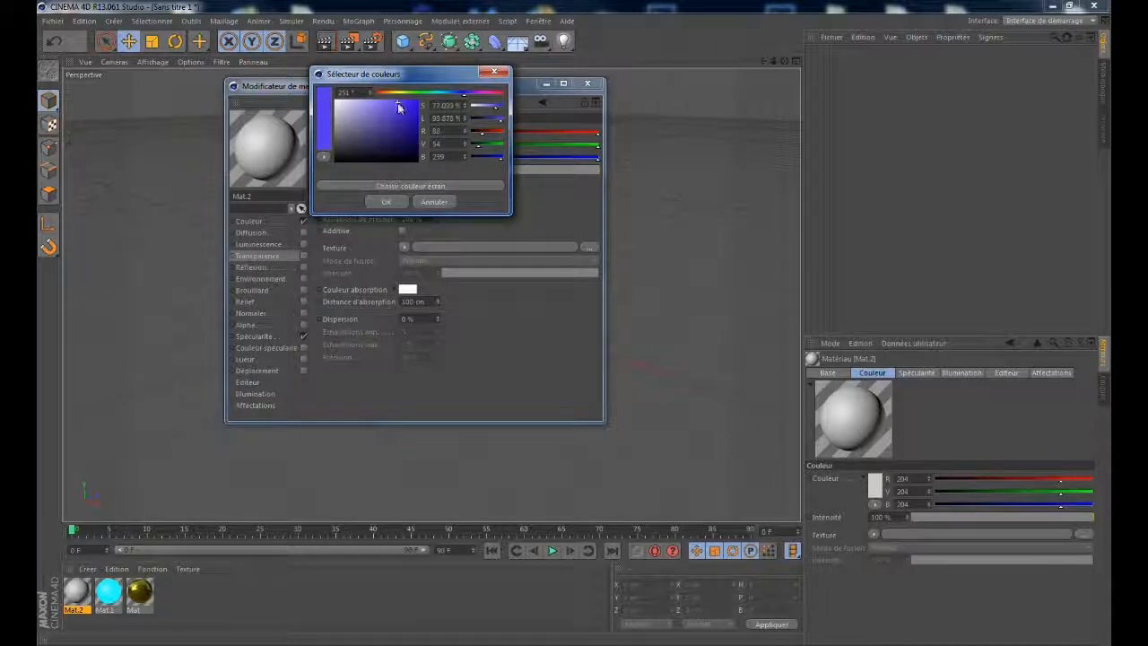
{"action": "left_click", "coordinate": [384, 199]}
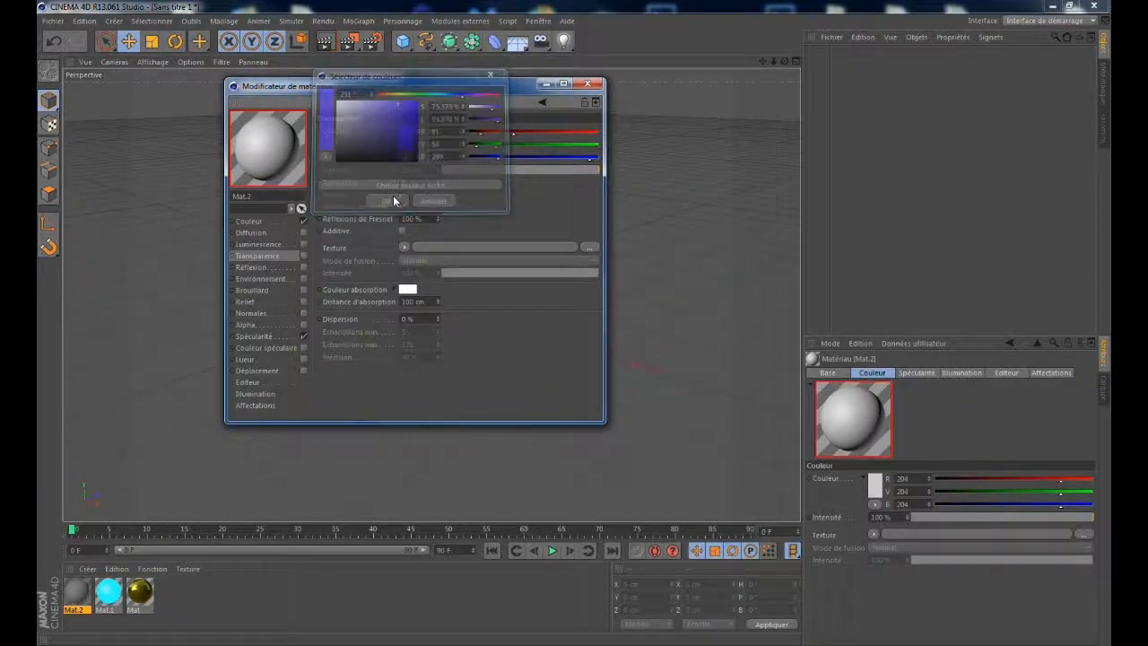
Step: Enable reflection on the third material with an intensity of 4%
{"action": "left_click", "coordinate": [303, 268]}
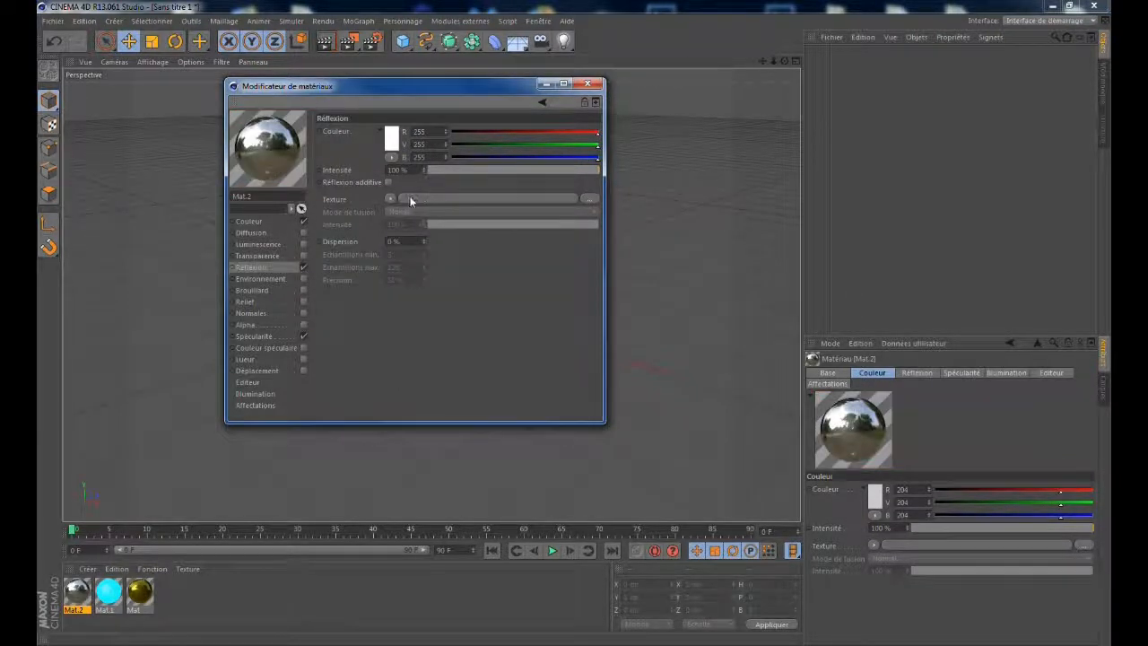
{"action": "left_click_drag", "start_coordinate": [599, 170], "coordinate": [431, 172]}
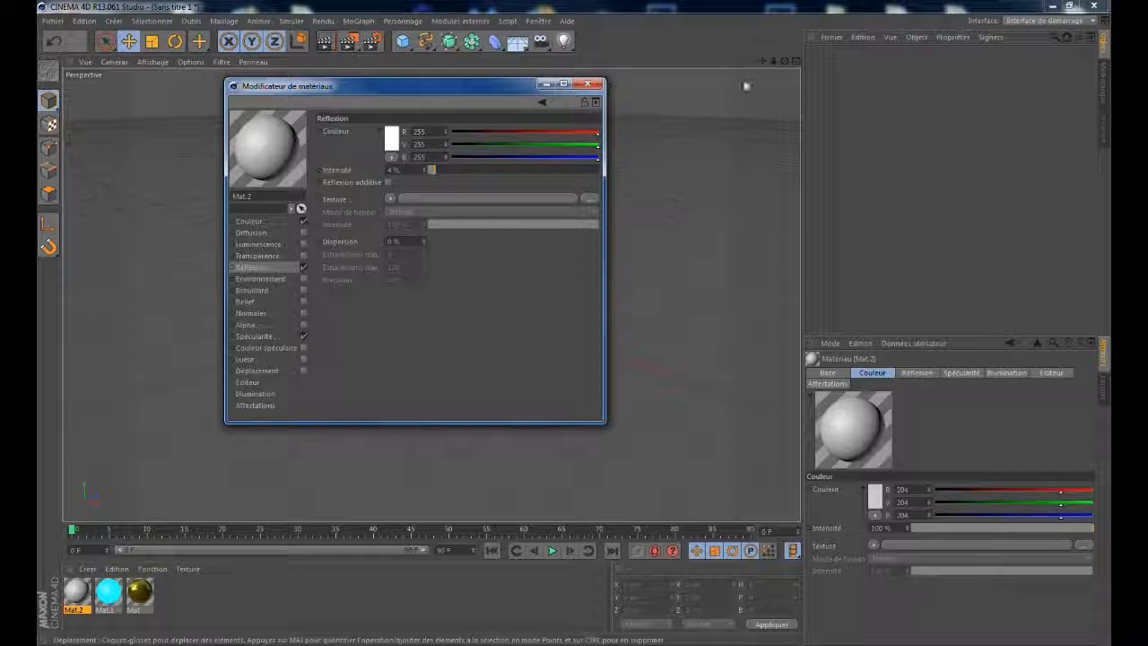
{"action": "left_click", "coordinate": [587, 84]}
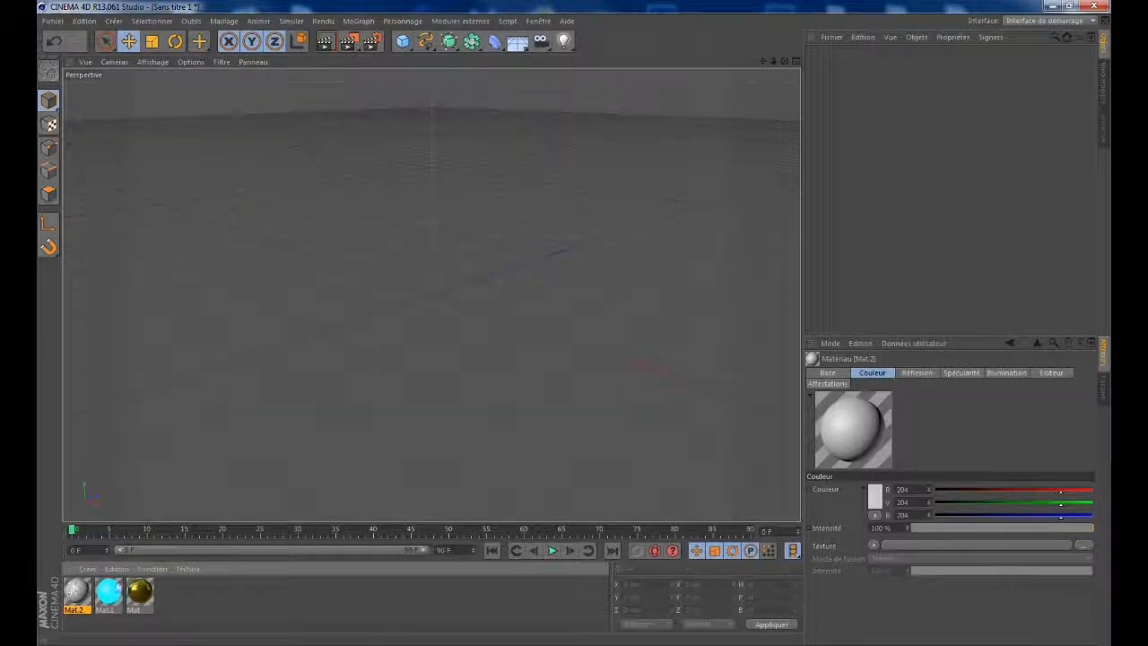
Step: Set the third material's base colour to light blue, RGB 122, 145, 247
{"action": "double_click", "coordinate": [77, 593]}
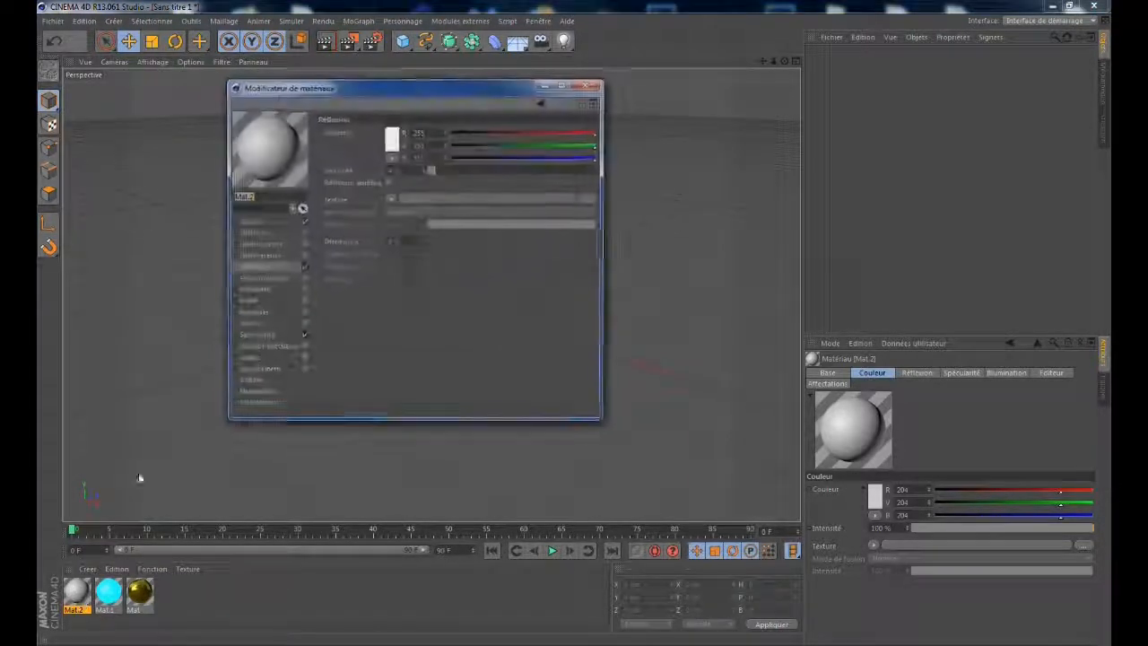
{"action": "left_click", "coordinate": [259, 220]}
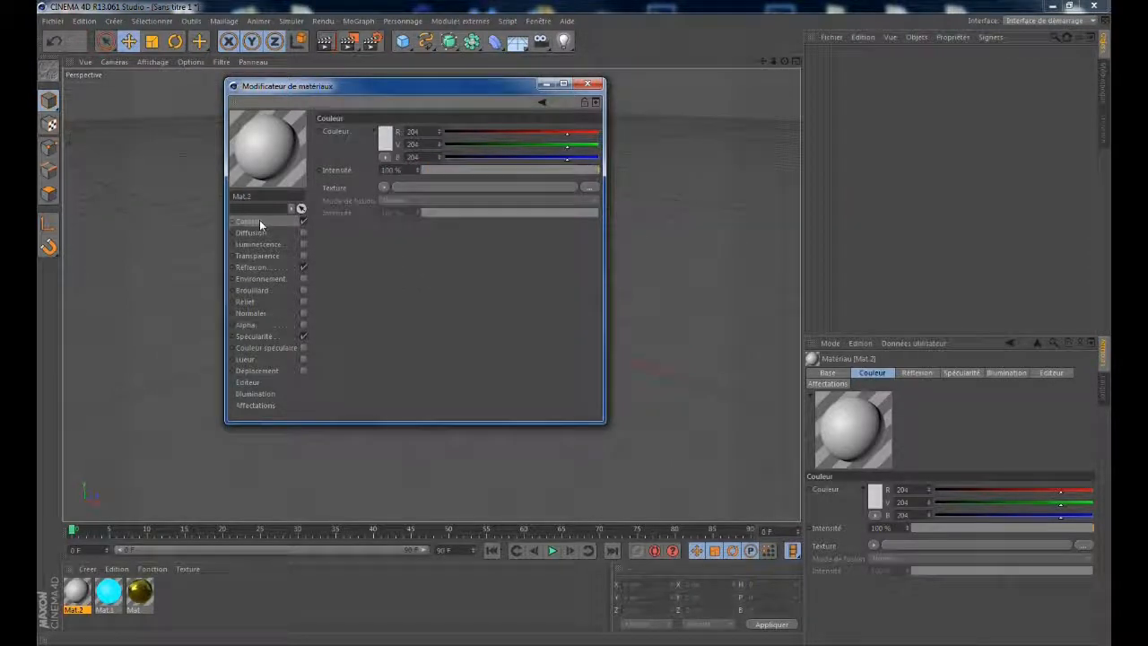
{"action": "left_click", "coordinate": [267, 337]}
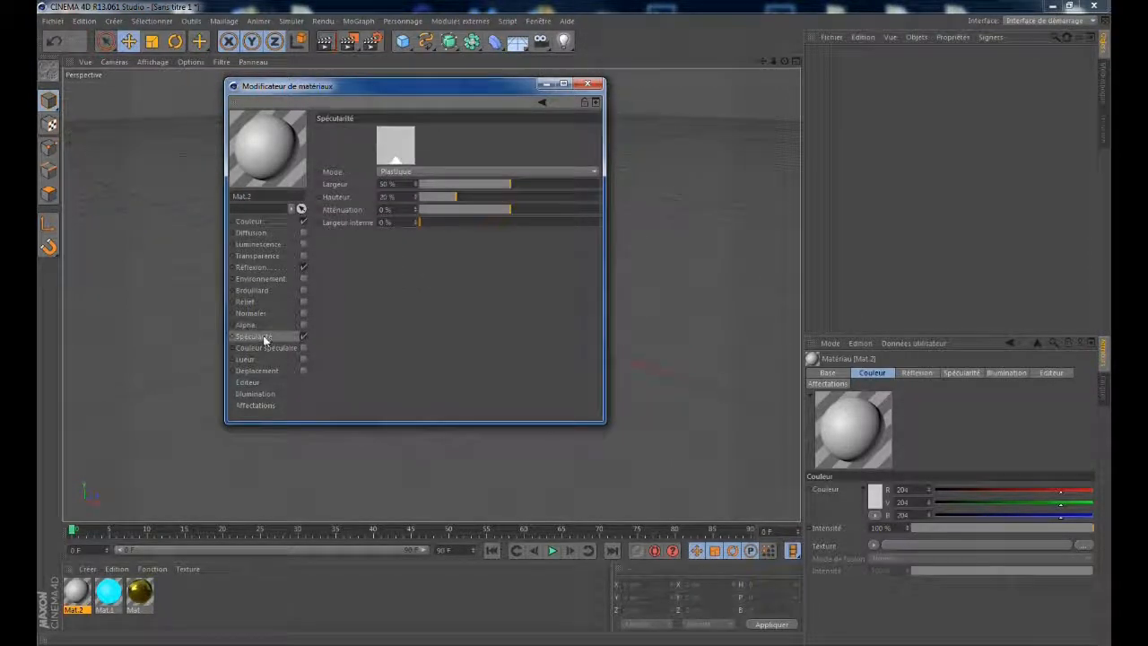
{"action": "left_click", "coordinate": [257, 268]}
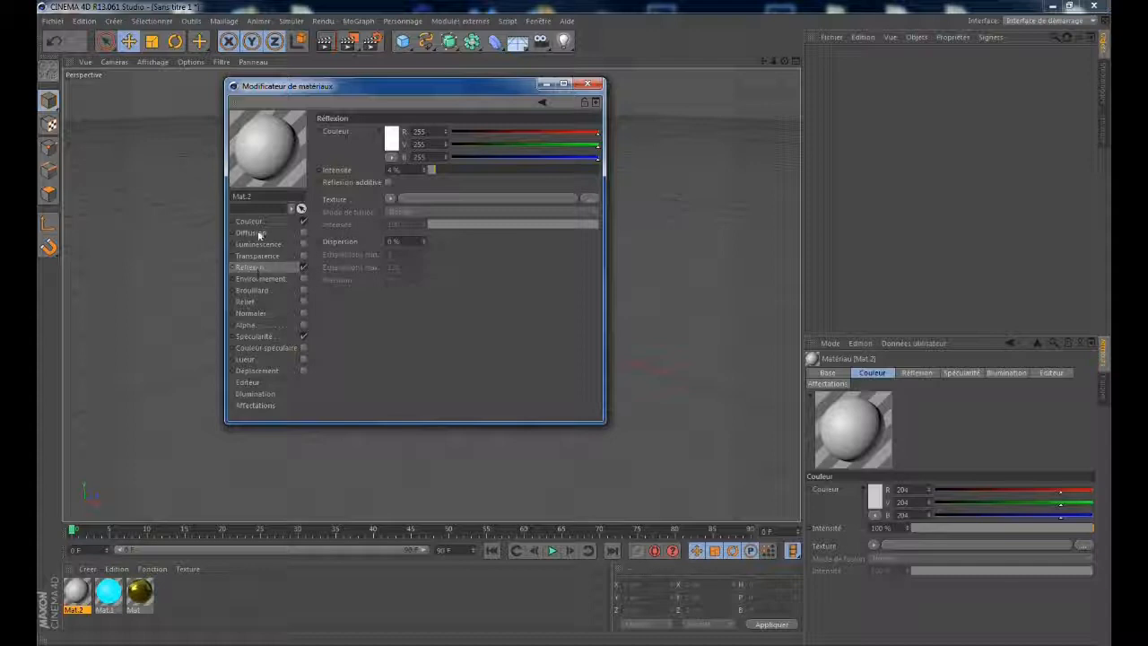
{"action": "left_click", "coordinate": [254, 279]}
{"action": "left_click", "coordinate": [256, 256]}
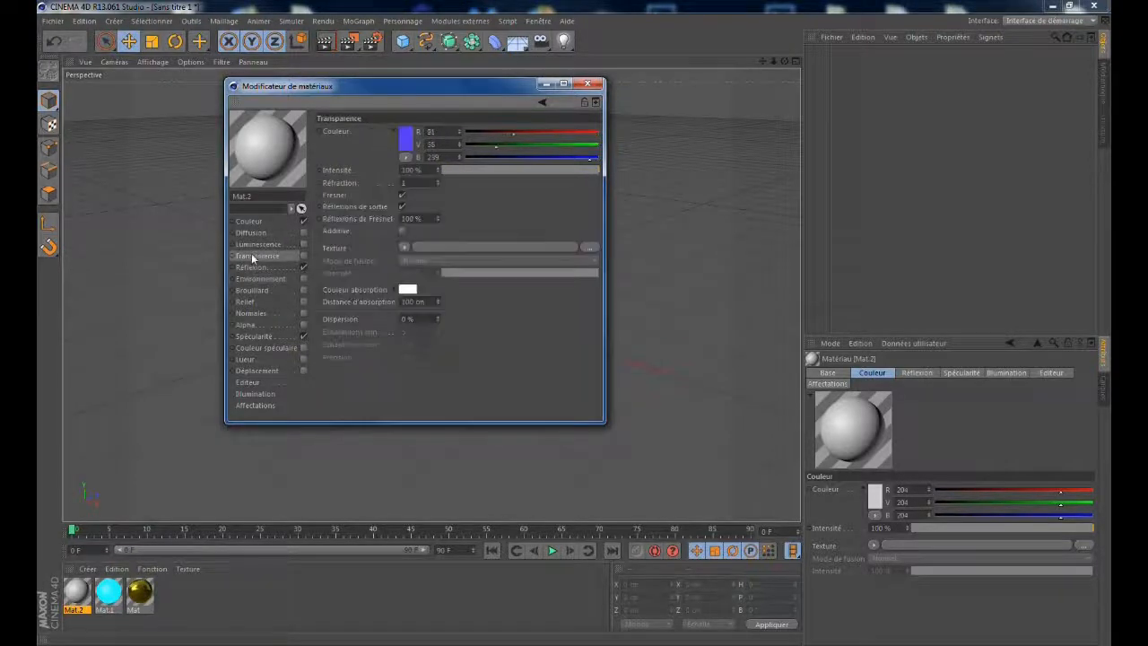
{"action": "left_click", "coordinate": [257, 223]}
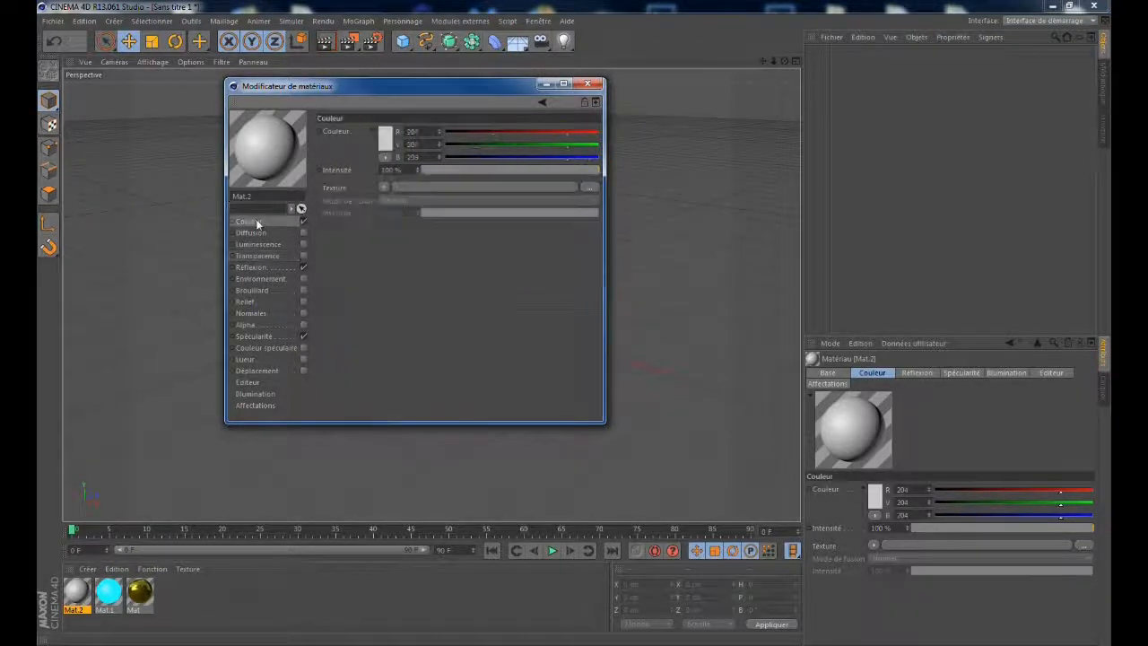
{"action": "left_click", "coordinate": [384, 141]}
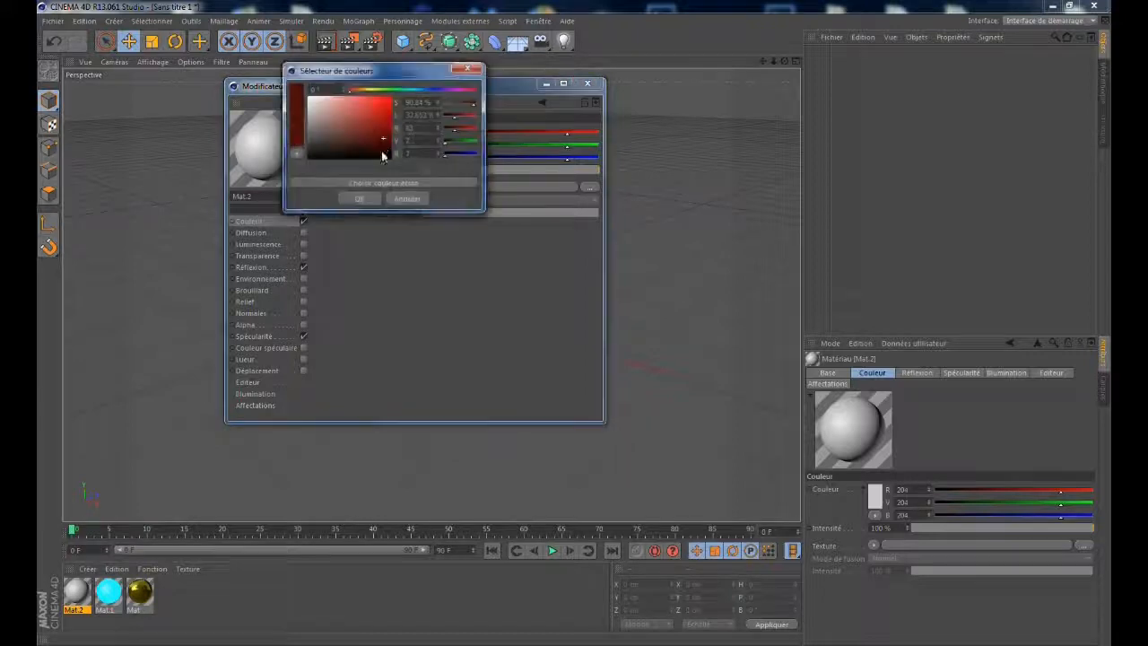
{"action": "left_click", "coordinate": [434, 92]}
{"action": "left_click", "coordinate": [352, 100]}
{"action": "left_click", "coordinate": [362, 202]}
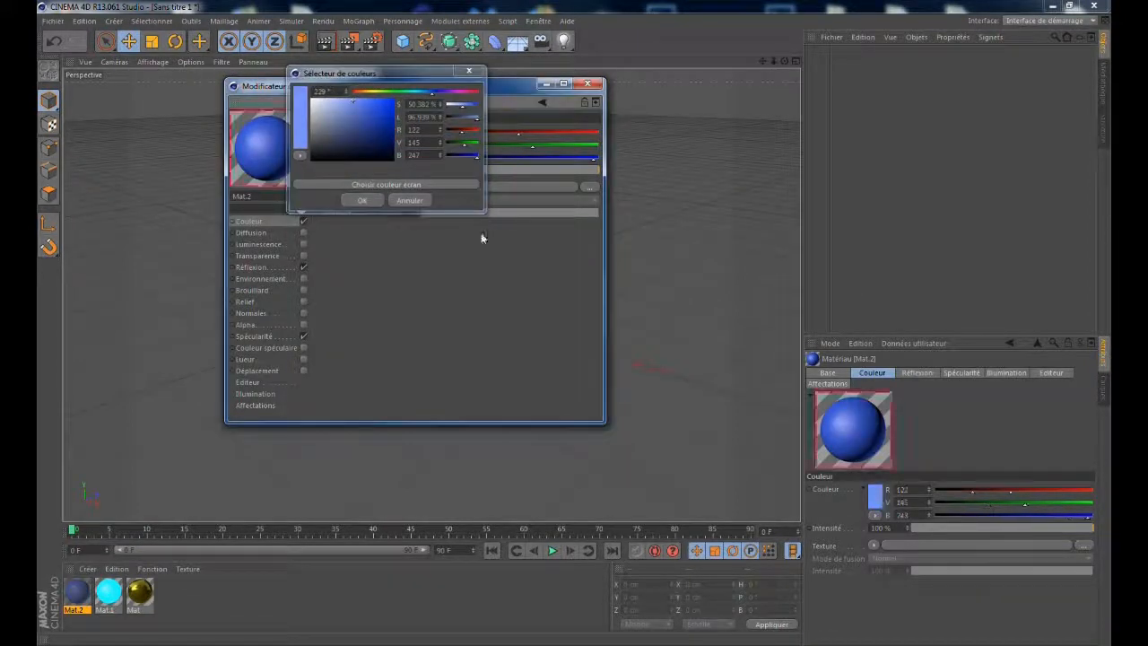
{"action": "left_click", "coordinate": [587, 83]}
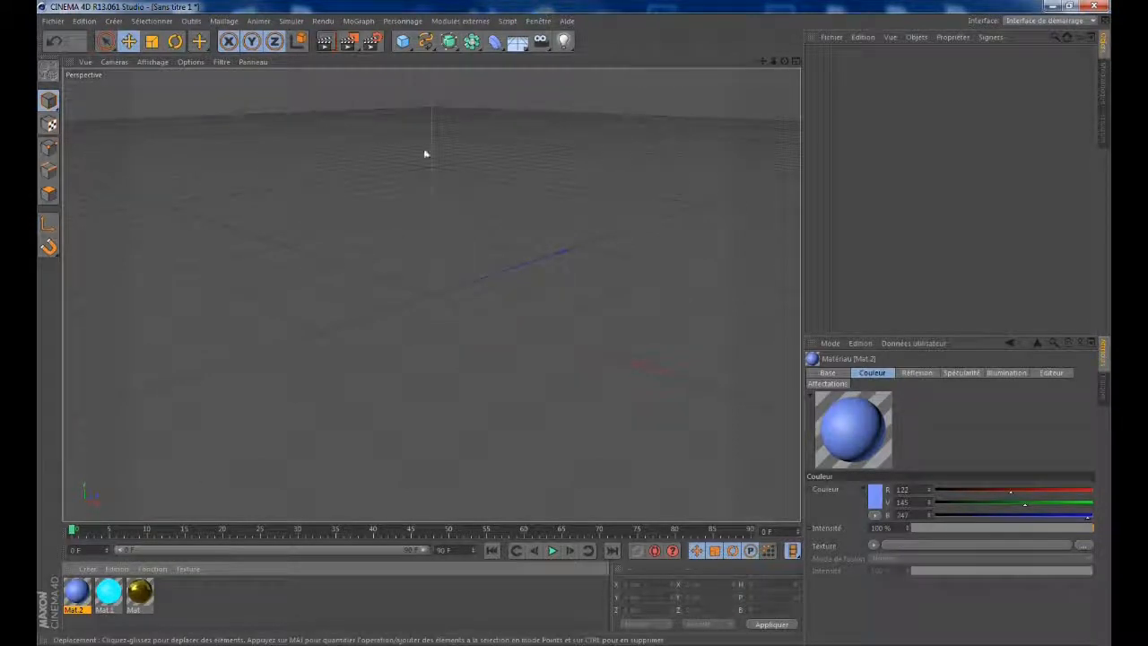
Step: Add a Sol floor object and apply the light blue reflective material to it
{"action": "left_click", "coordinate": [517, 45]}
{"action": "left_click_drag", "start_coordinate": [81, 599], "coordinate": [293, 296]}
{"action": "left_click", "coordinate": [384, 80]}
Step: Add a sphere with 60 segments and place it at a Y position of 100 cm
{"action": "left_click", "coordinate": [403, 41]}
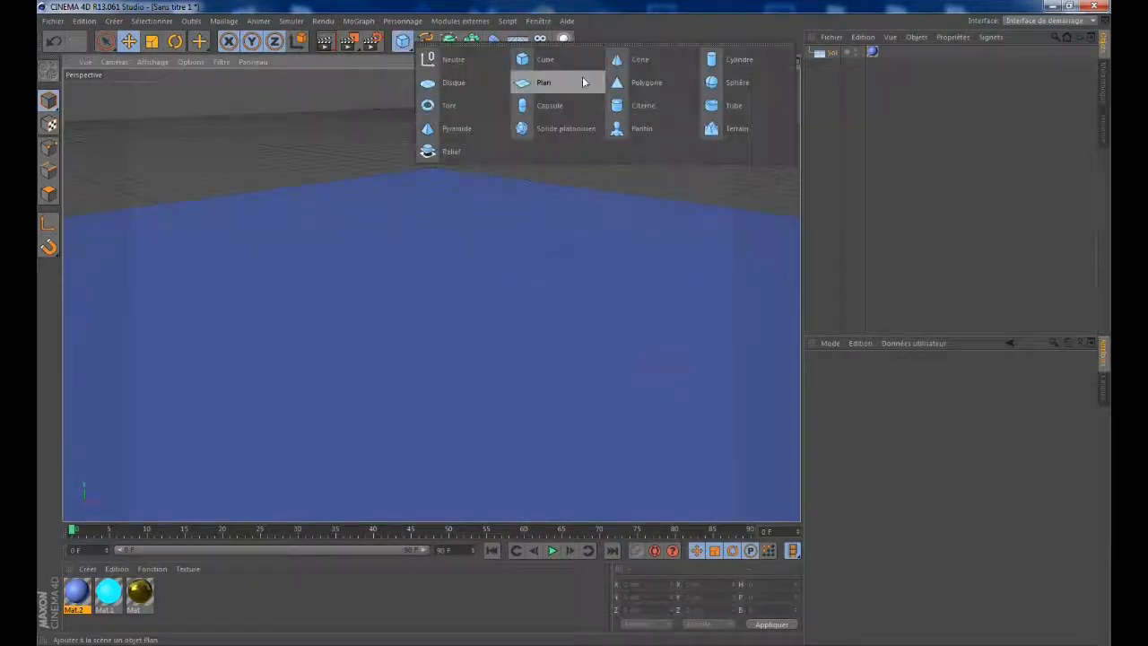
{"action": "left_click", "coordinate": [719, 84]}
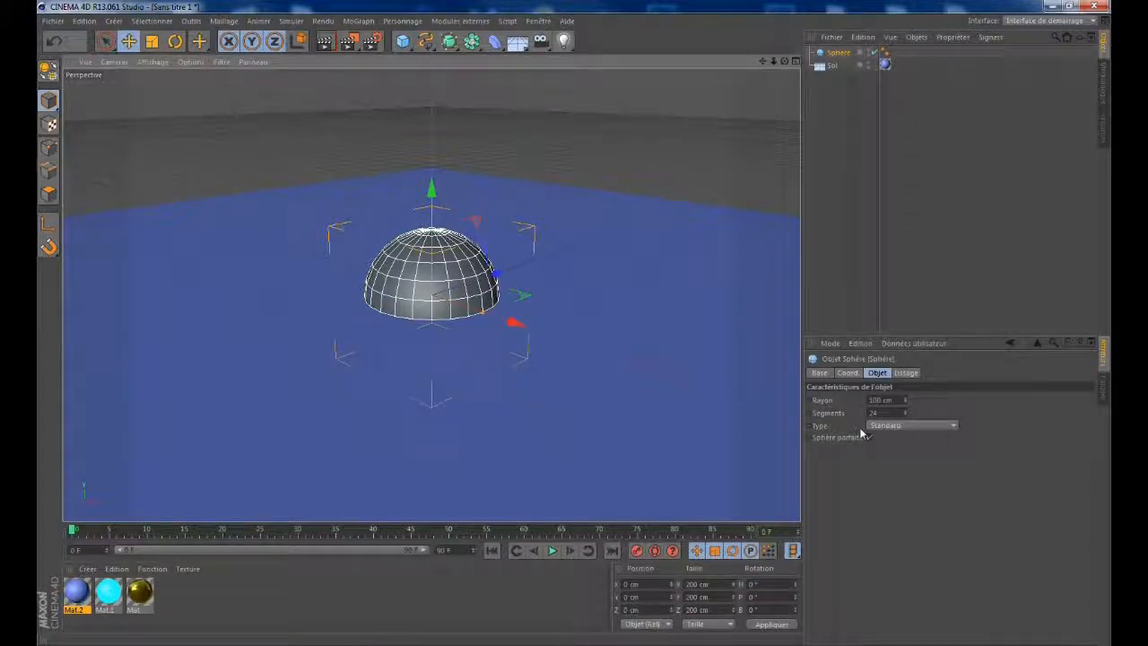
{"action": "double_click", "coordinate": [642, 596]}
{"action": "type", "text": "100"}
{"action": "key", "text": "Return"}
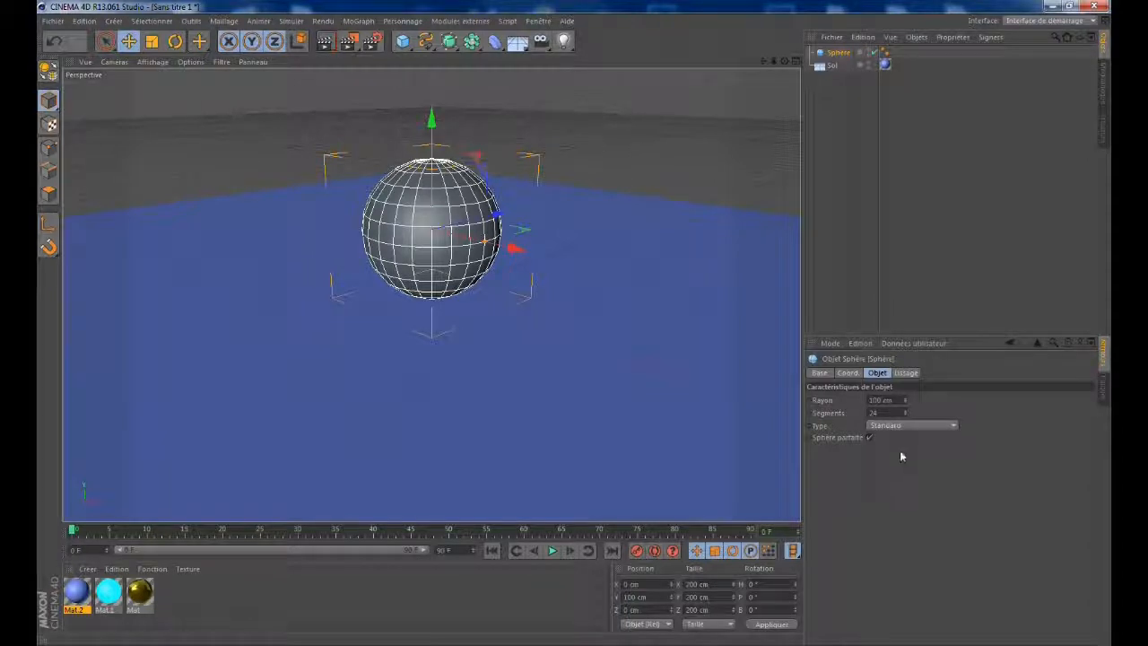
{"action": "type", "text": "60"}
{"action": "key", "text": "Return"}
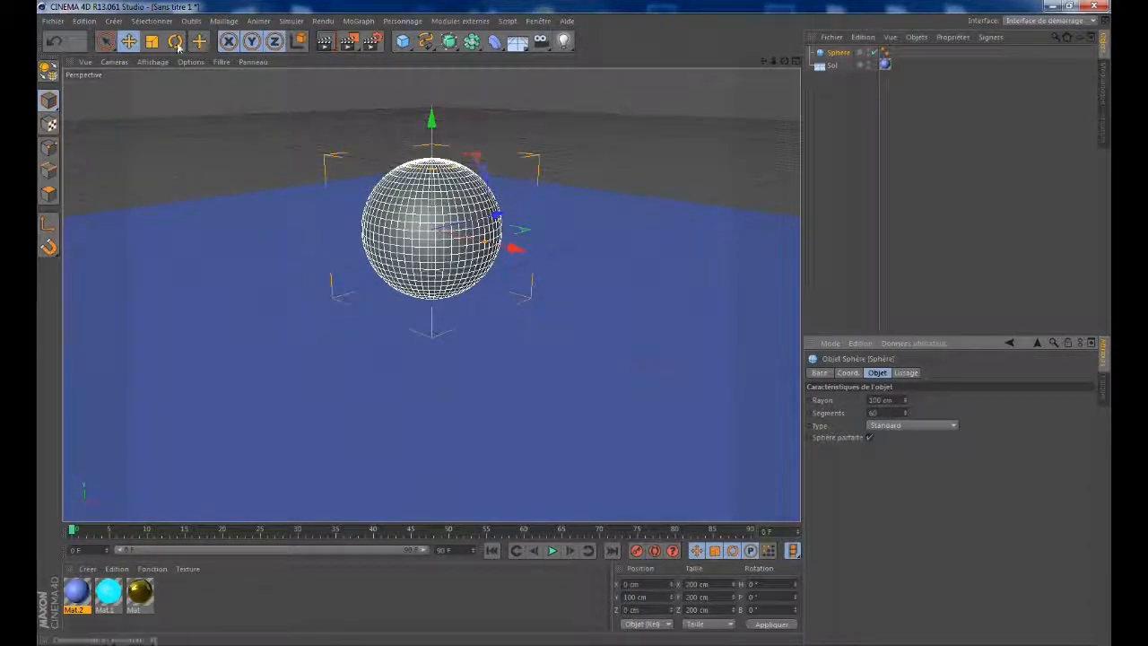
Step: Rotate the sphere to about -45.6° heading and 125.5° bank so one pole faces the viewer
{"action": "key", "text": "r"}
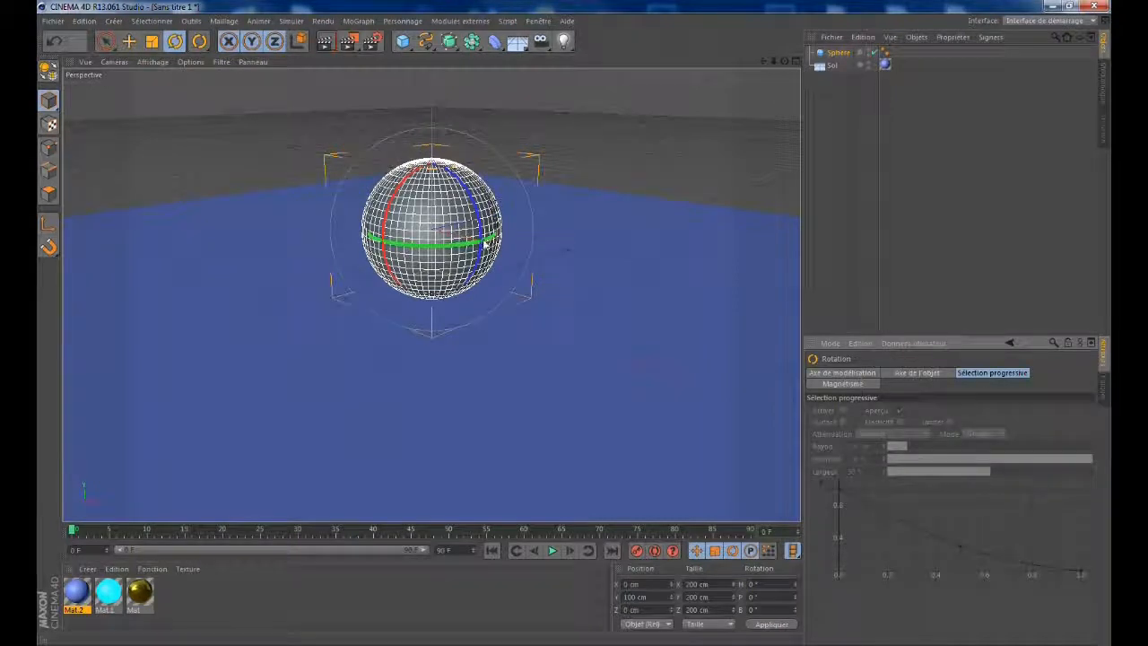
{"action": "left_click_drag", "start_coordinate": [452, 248], "coordinate": [461, 389]}
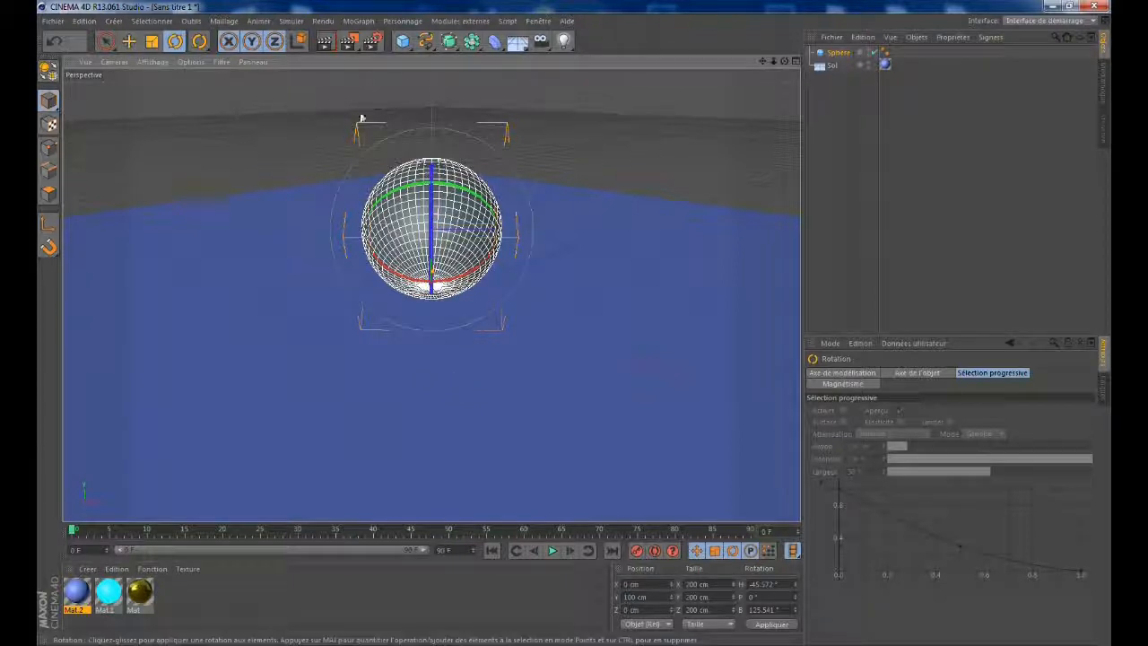
{"action": "left_click", "coordinate": [130, 41]}
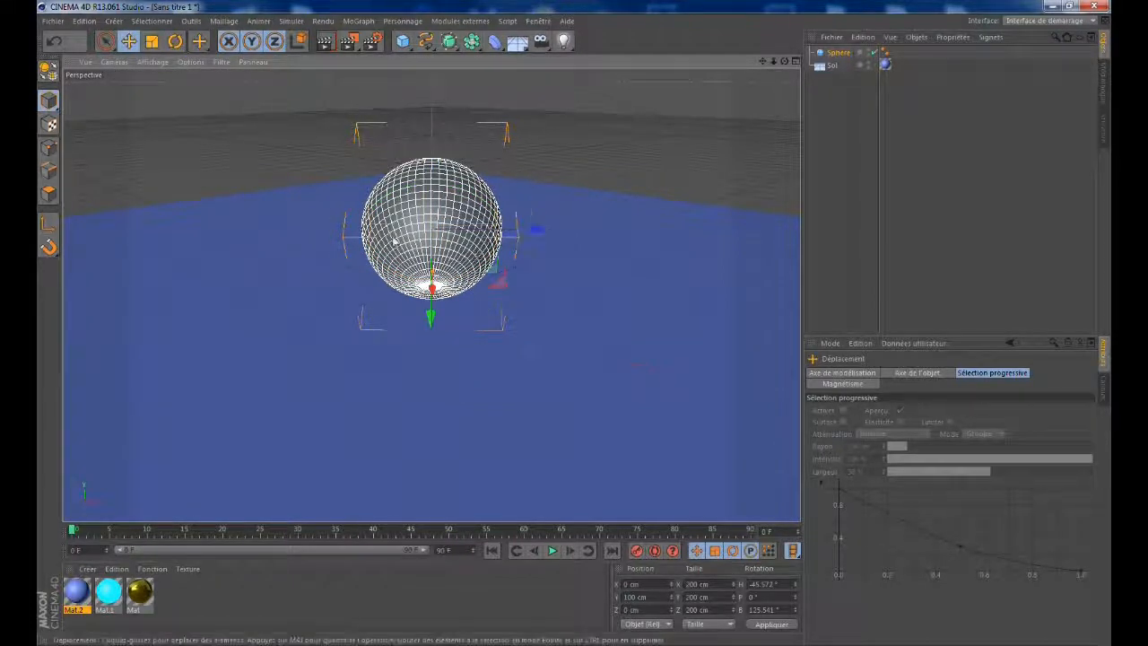
Step: Convert the sphere to an editable polygon object and apply the gold material to it
{"action": "scroll", "coordinate": [377, 244], "scroll_direction": "up", "scroll_amount": 2}
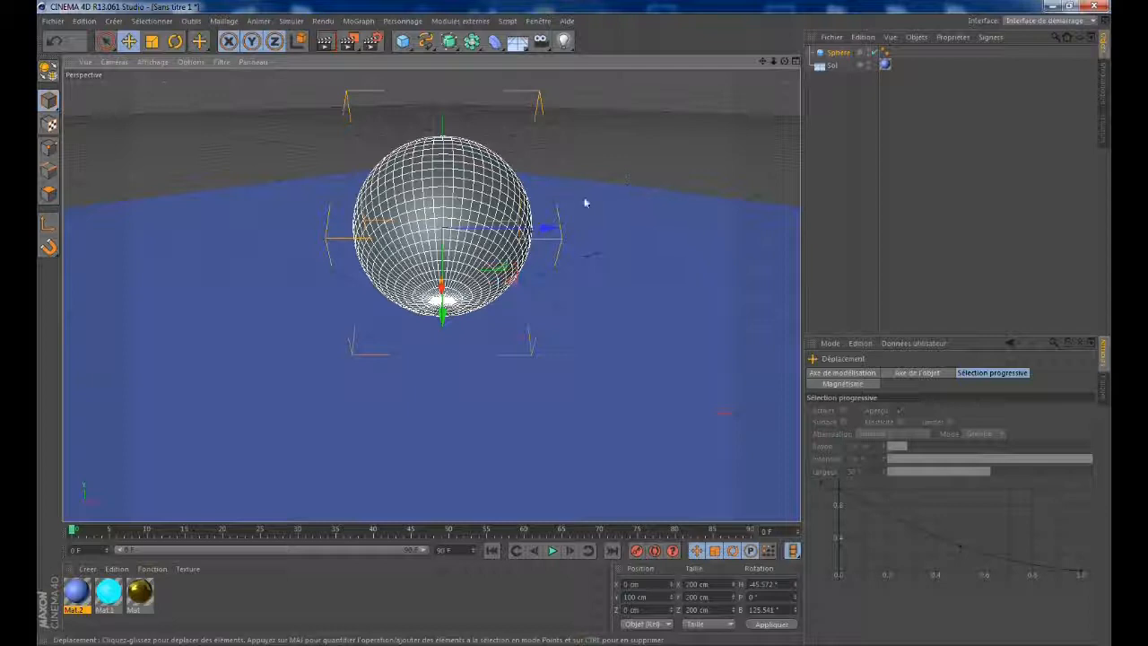
{"action": "scroll", "coordinate": [574, 208], "scroll_direction": "down", "scroll_amount": 1}
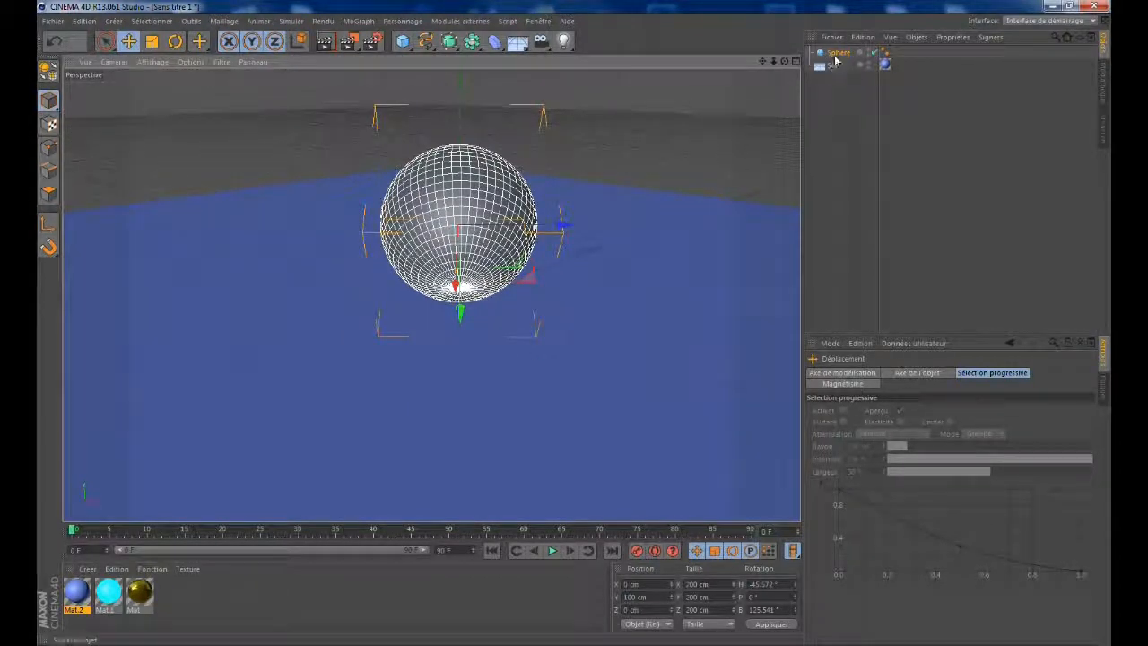
{"action": "left_click", "coordinate": [835, 55]}
{"action": "key", "text": "c"}
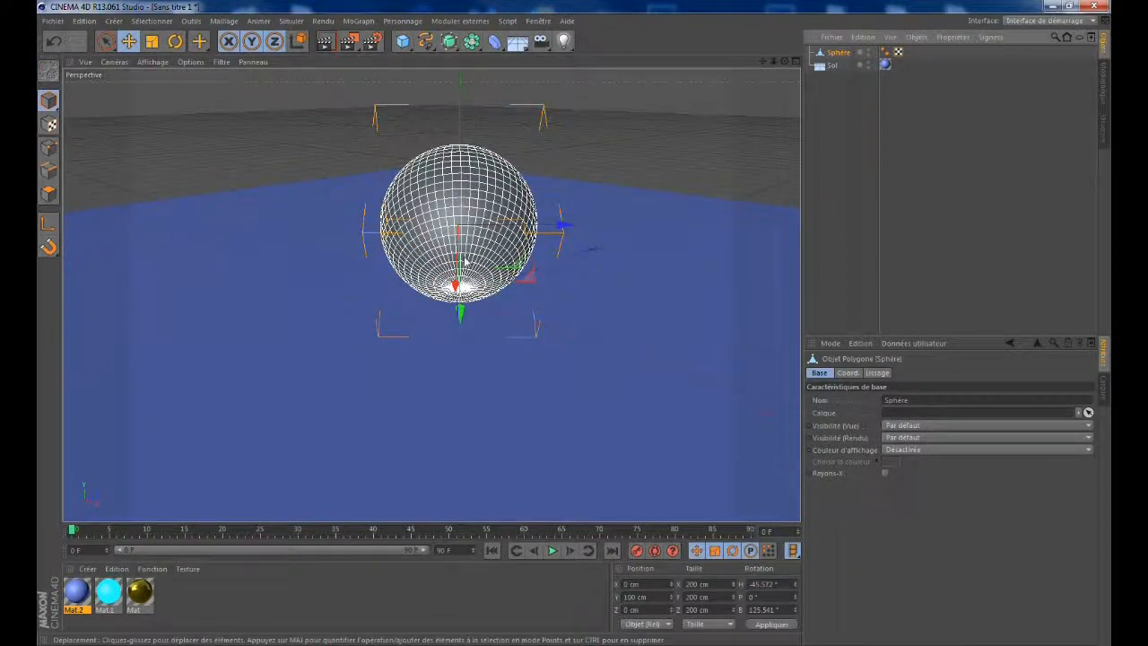
{"action": "scroll", "coordinate": [462, 262], "scroll_direction": "up", "scroll_amount": 4}
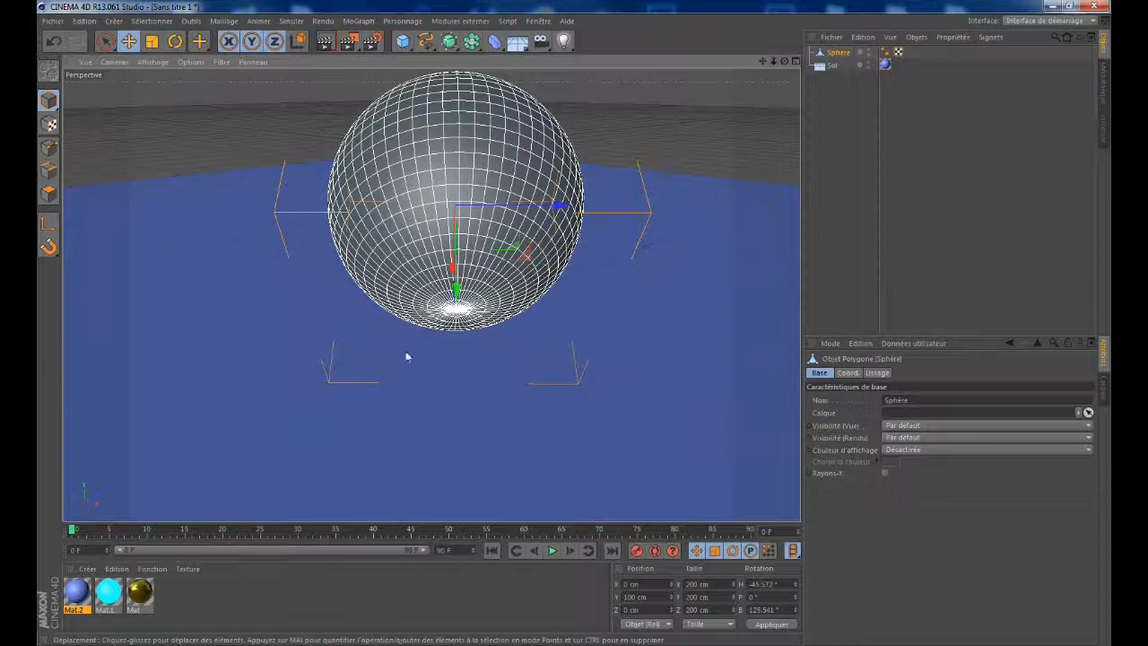
{"action": "left_click_drag", "start_coordinate": [149, 593], "coordinate": [460, 126]}
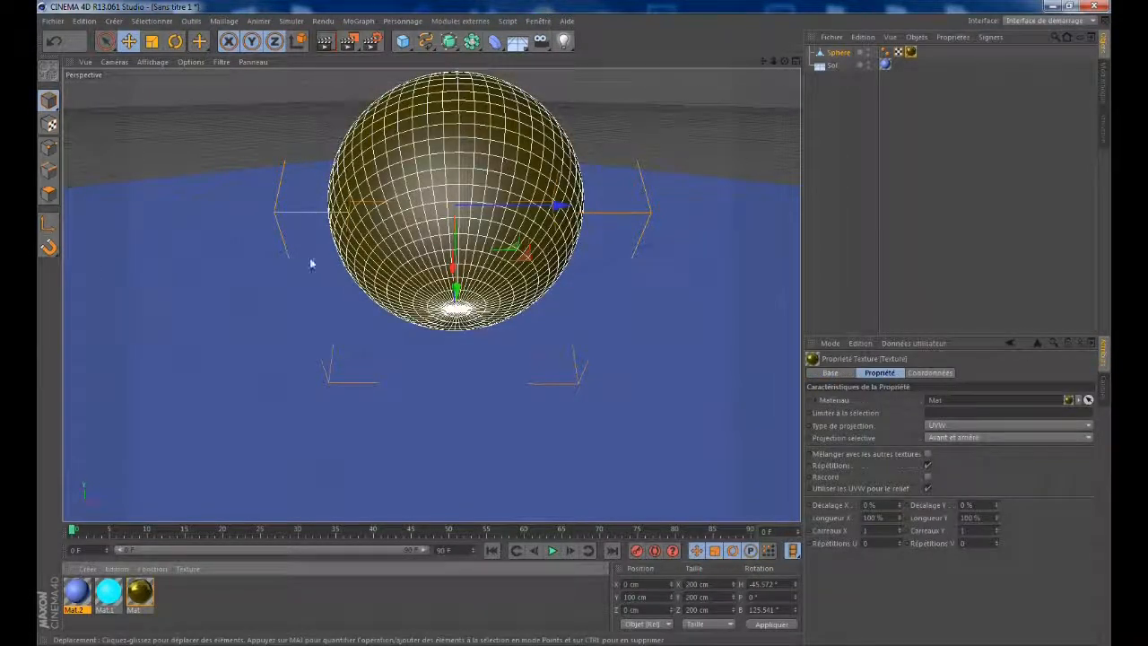
Step: Select the innermost circle of polygons around the sphere's front pole in polygon mode using the selection brush
{"action": "left_click", "coordinate": [49, 193]}
{"action": "right_click_drag", "start_coordinate": [444, 330], "coordinate": [489, 285], "text": "alt"}
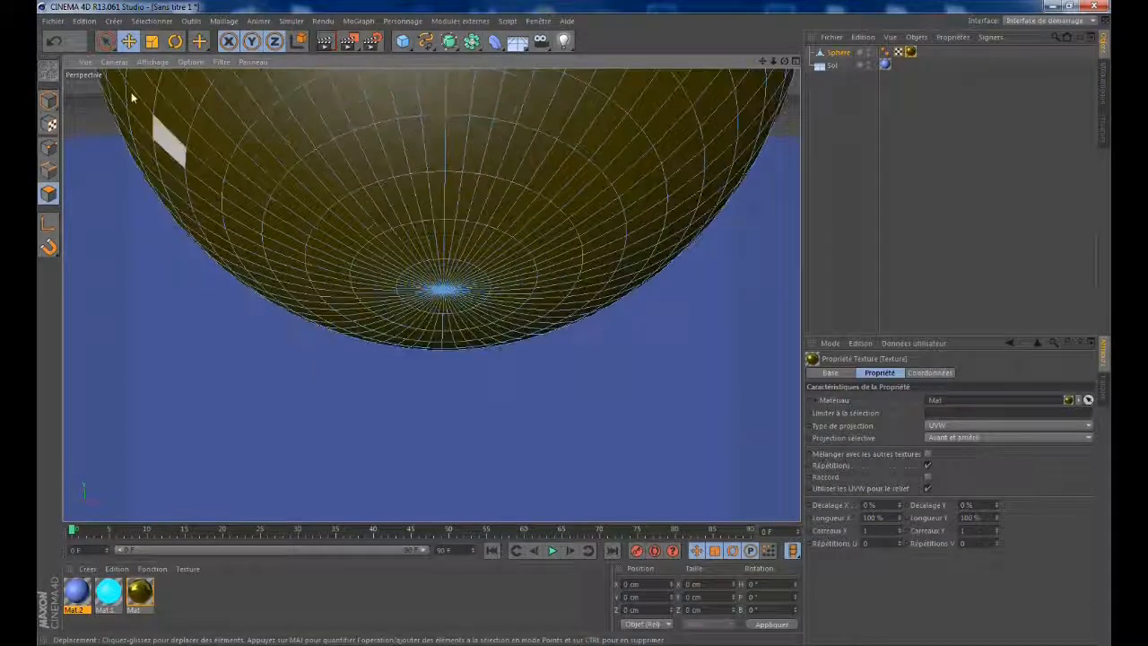
{"action": "left_click", "coordinate": [106, 45]}
{"action": "mouse_move", "coordinate": [437, 274]}
{"action": "left_mouse_down"}
{"action": "mouse_move", "coordinate": [475, 294]}
{"action": "mouse_move", "coordinate": [433, 282]}
{"action": "mouse_move", "coordinate": [450, 279]}
{"action": "left_mouse_up"}
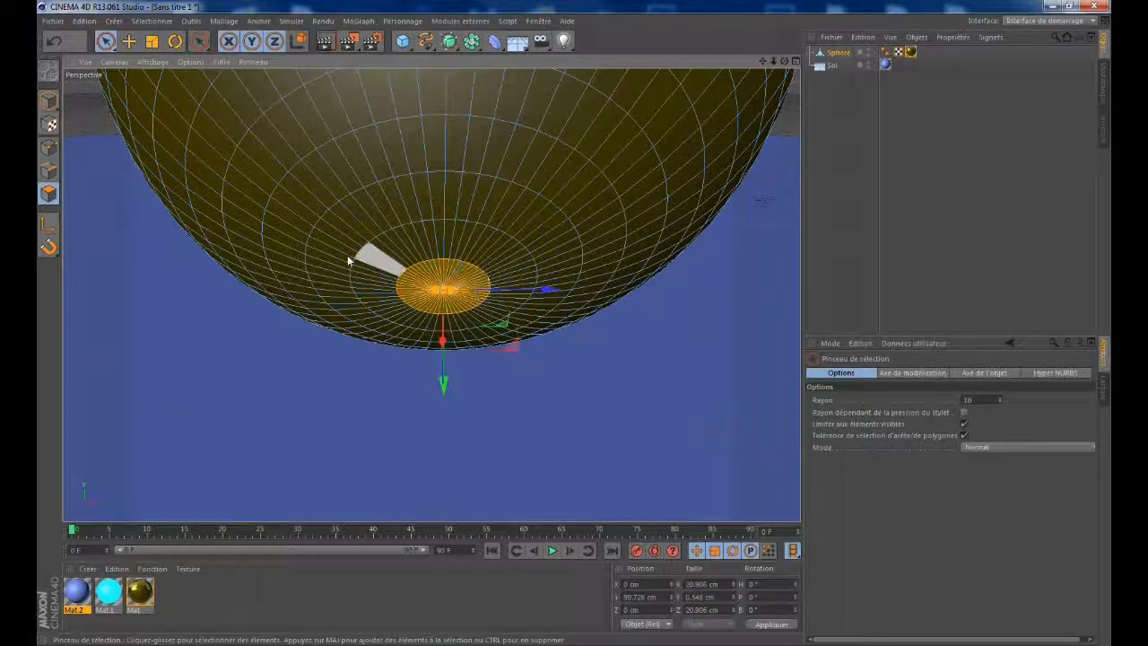
Step: Extrude the selected pole polygons with an offset of -4 cm and apply the cyan Mat.1 material to them
{"action": "right_click", "coordinate": [446, 285]}
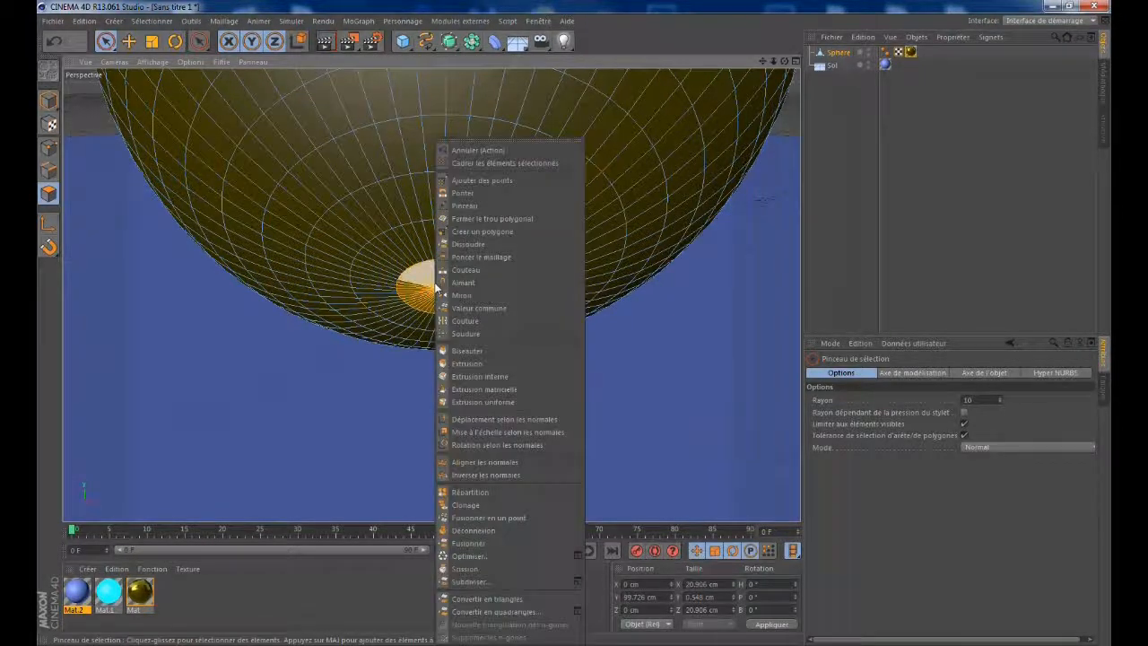
{"action": "left_click", "coordinate": [468, 364]}
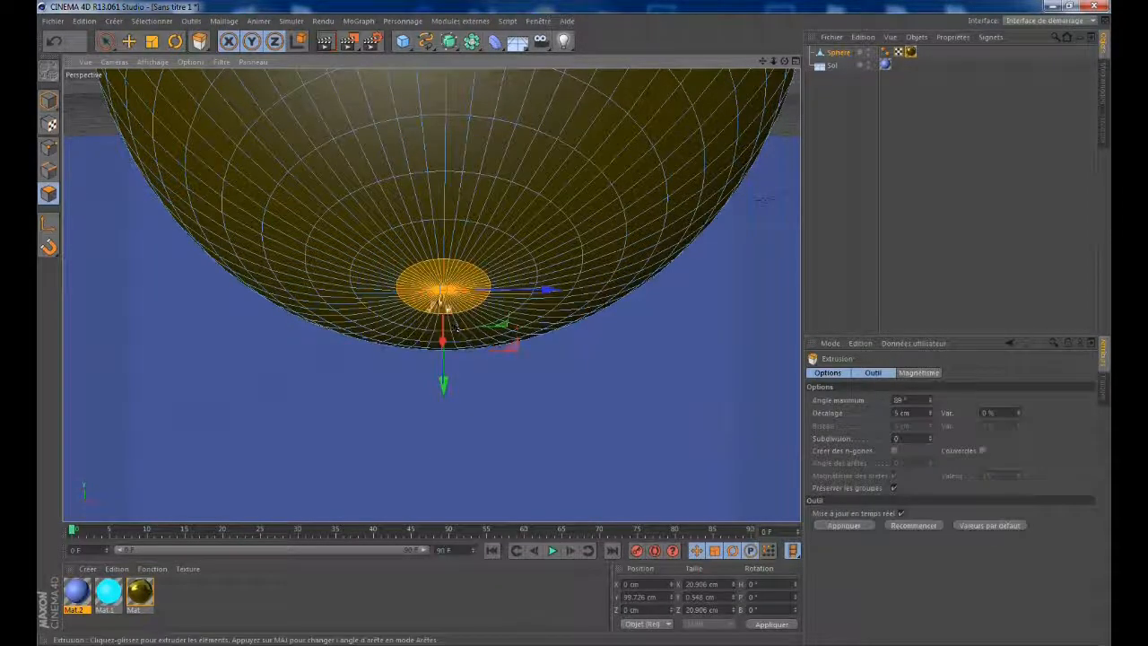
{"action": "left_click_drag", "start_coordinate": [429, 300], "coordinate": [421, 300]}
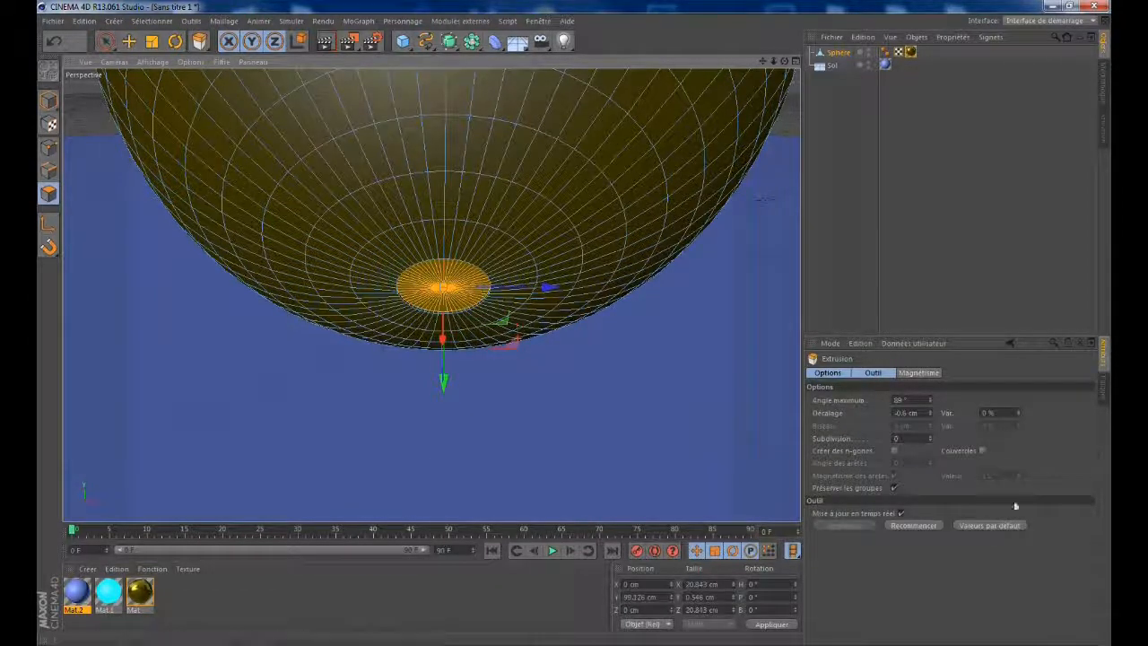
{"action": "double_click", "coordinate": [899, 412]}
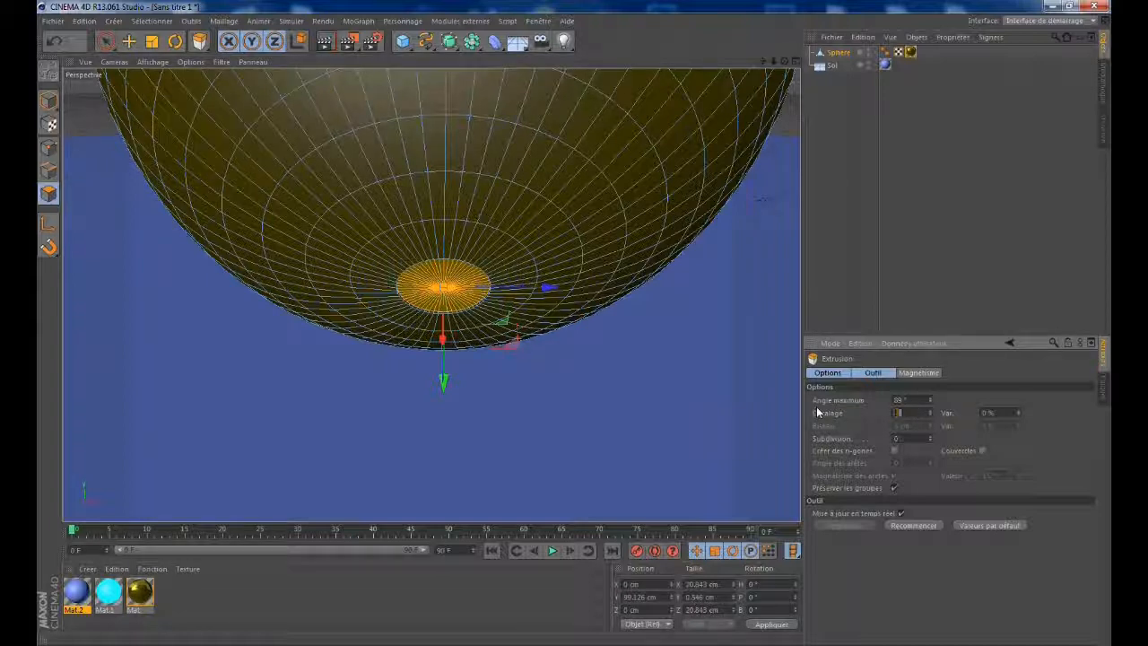
{"action": "type", "text": "-4"}
{"action": "key", "text": "Return"}
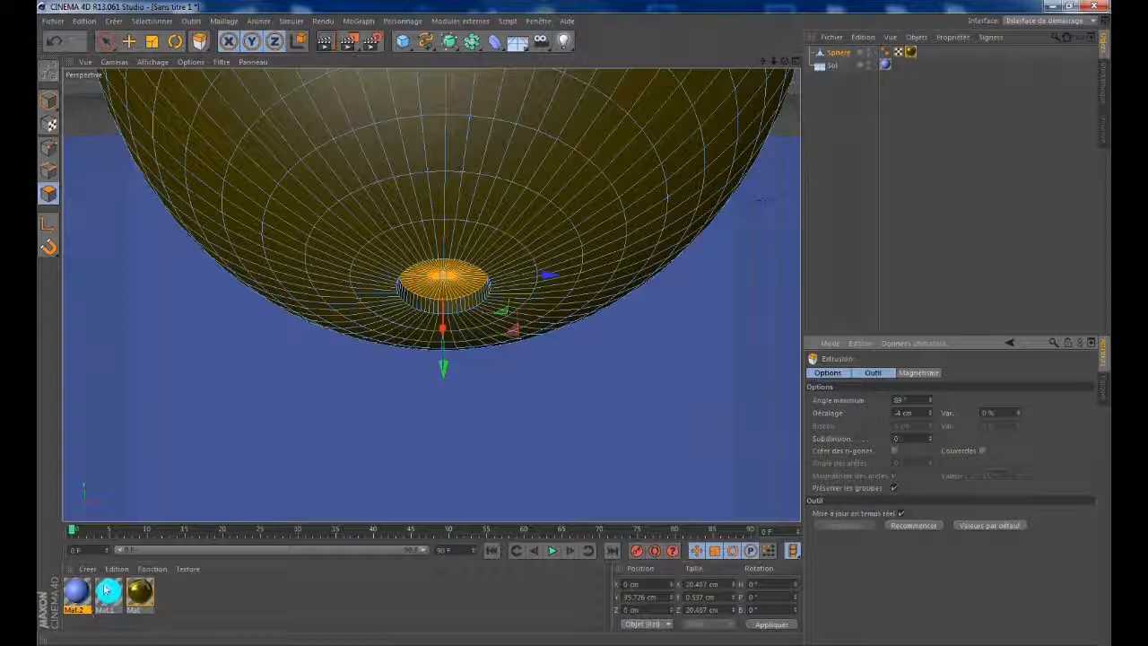
{"action": "left_click_drag", "start_coordinate": [423, 288], "coordinate": [422, 291]}
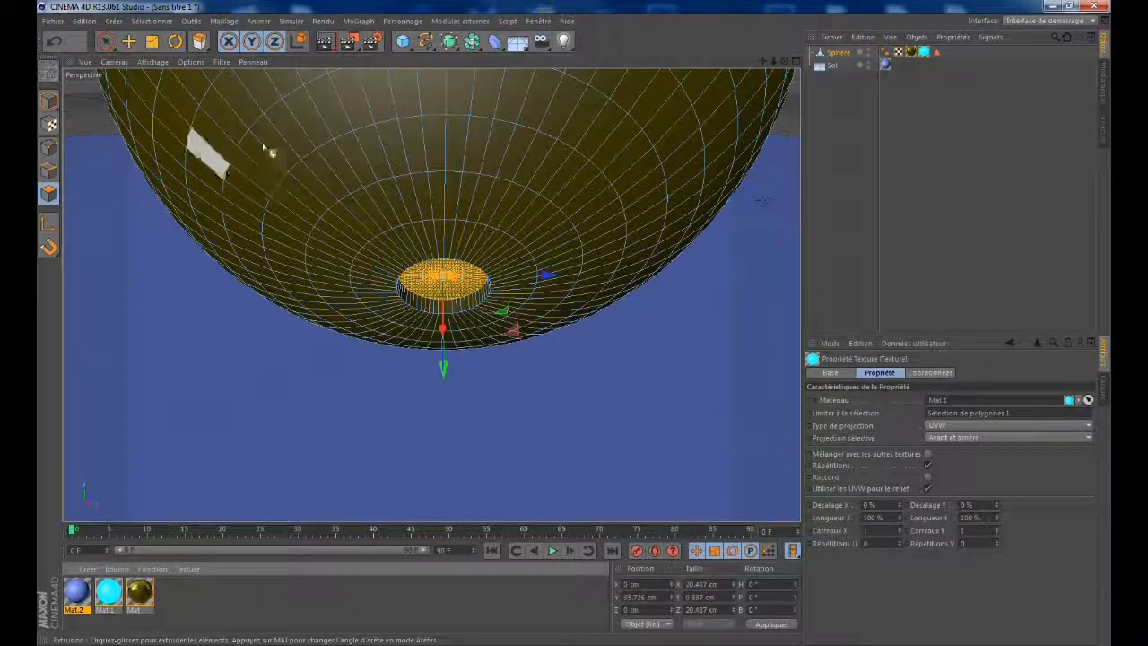
Step: Use ring selection to select the fifth polygon ring from the front pole, counting the recessed pole cap as the first
{"action": "left_click", "coordinate": [199, 42]}
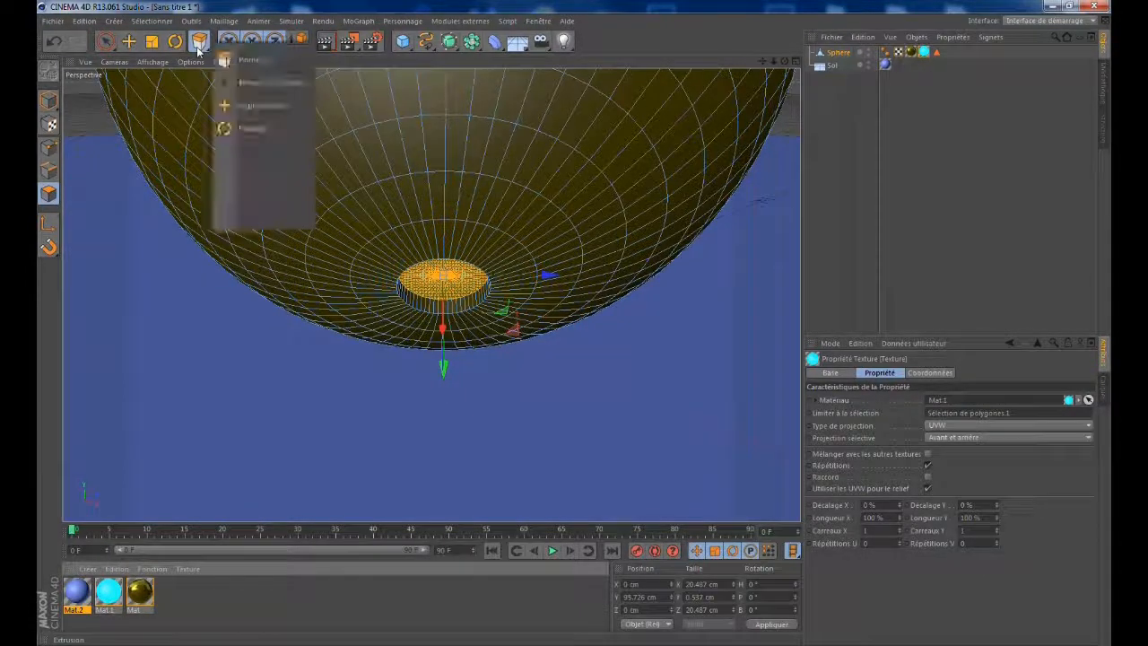
{"action": "left_click", "coordinate": [272, 82]}
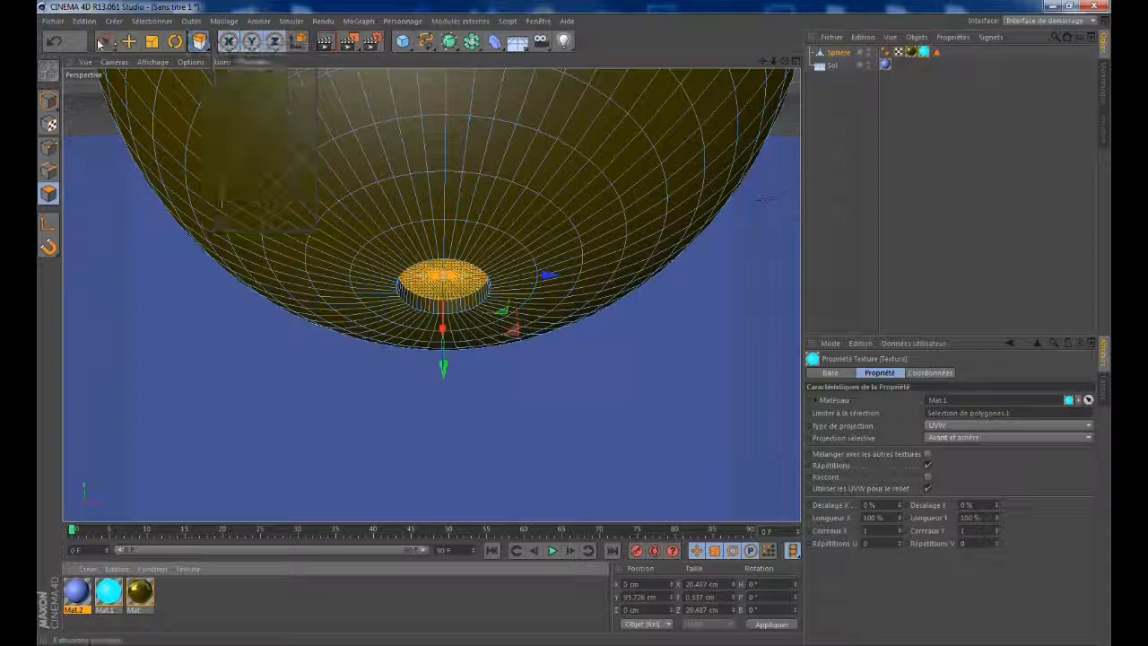
{"action": "left_click", "coordinate": [164, 23]}
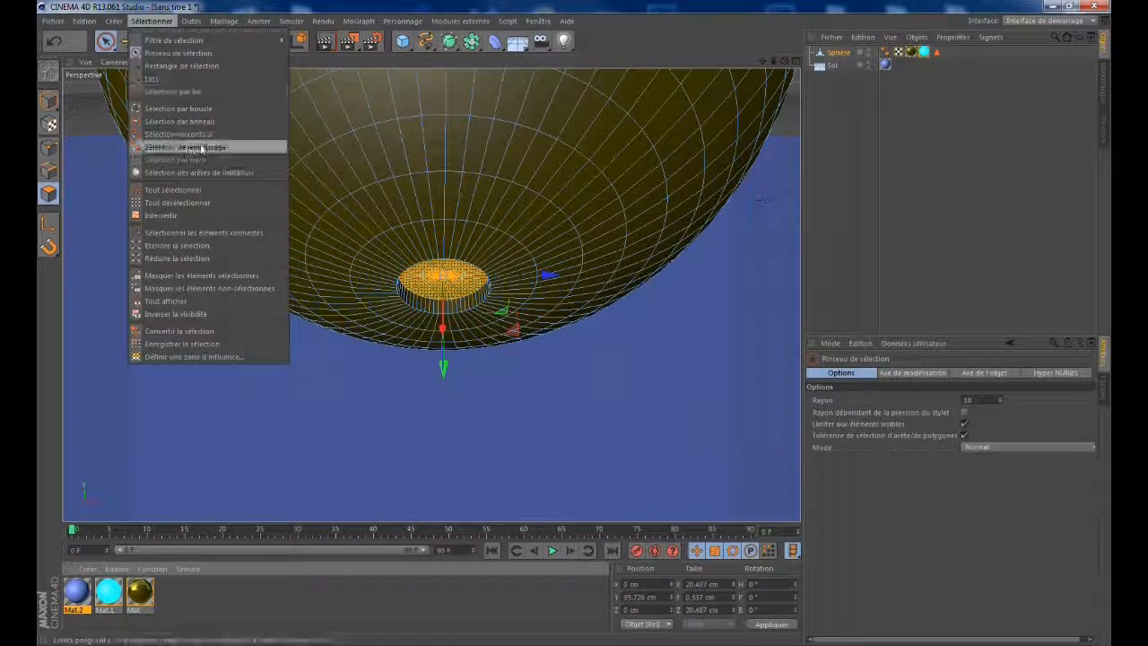
{"action": "left_click", "coordinate": [206, 120]}
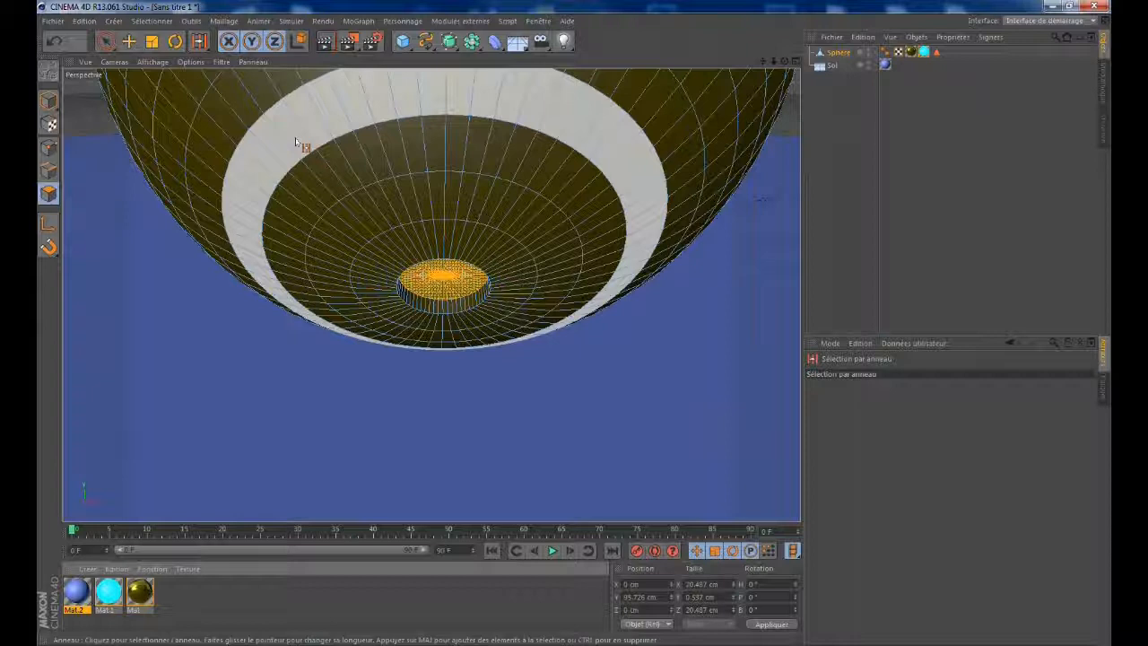
{"action": "left_click", "coordinate": [297, 146]}
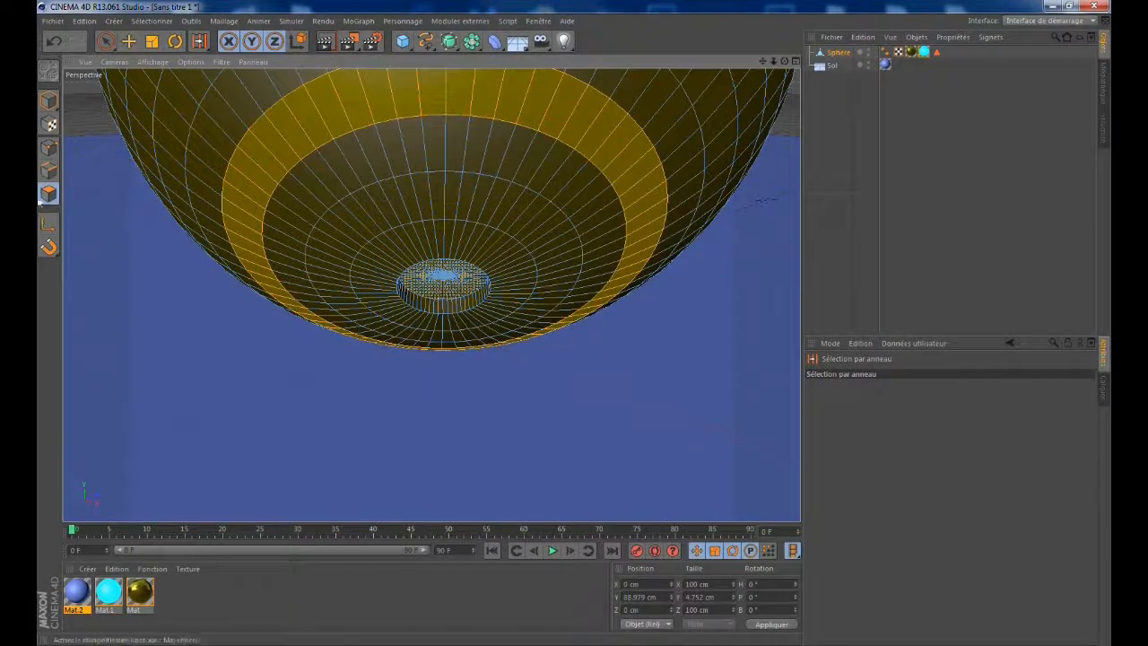
Step: Extrude the selected fifth ring with an offset of -4 cm and apply the cyan Mat.1 material to it
{"action": "left_click_drag", "start_coordinate": [199, 40], "coordinate": [244, 102]}
{"action": "left_click_drag", "start_coordinate": [290, 133], "coordinate": [273, 133]}
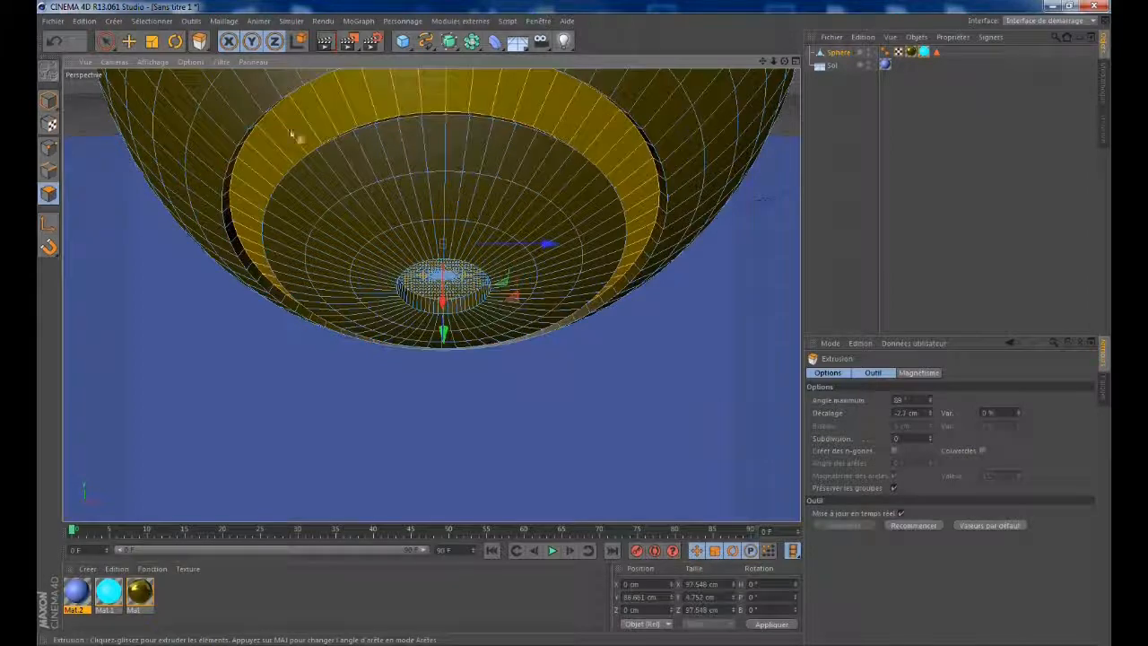
{"action": "left_click_drag", "start_coordinate": [916, 413], "coordinate": [728, 401]}
{"action": "type", "text": "-4"}
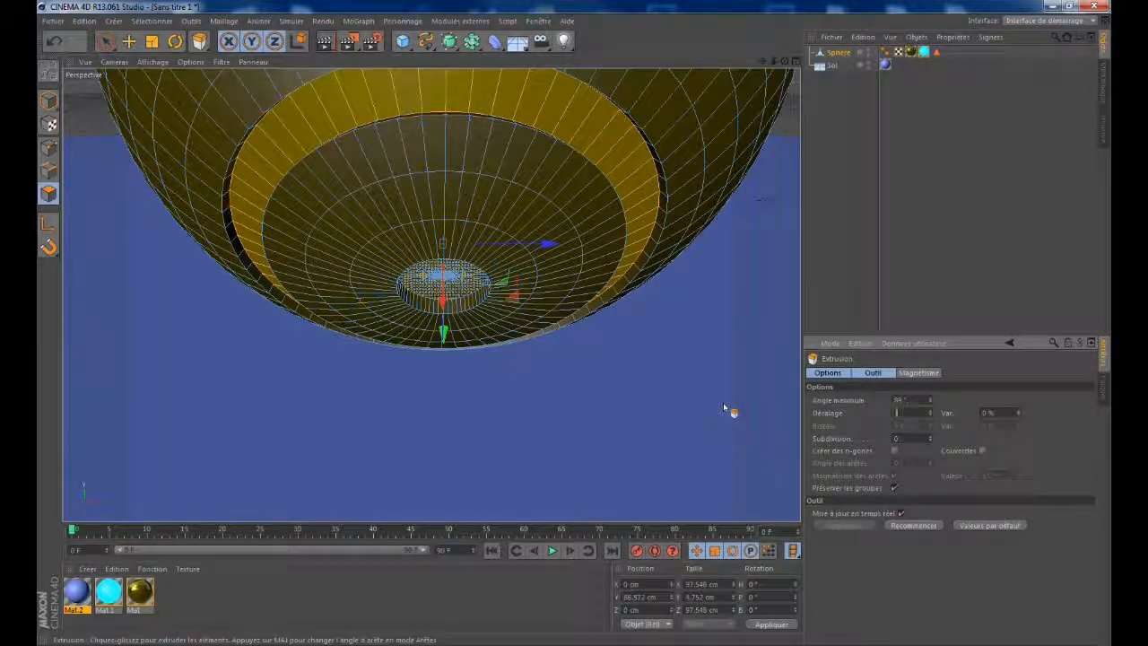
{"action": "key", "text": "Return"}
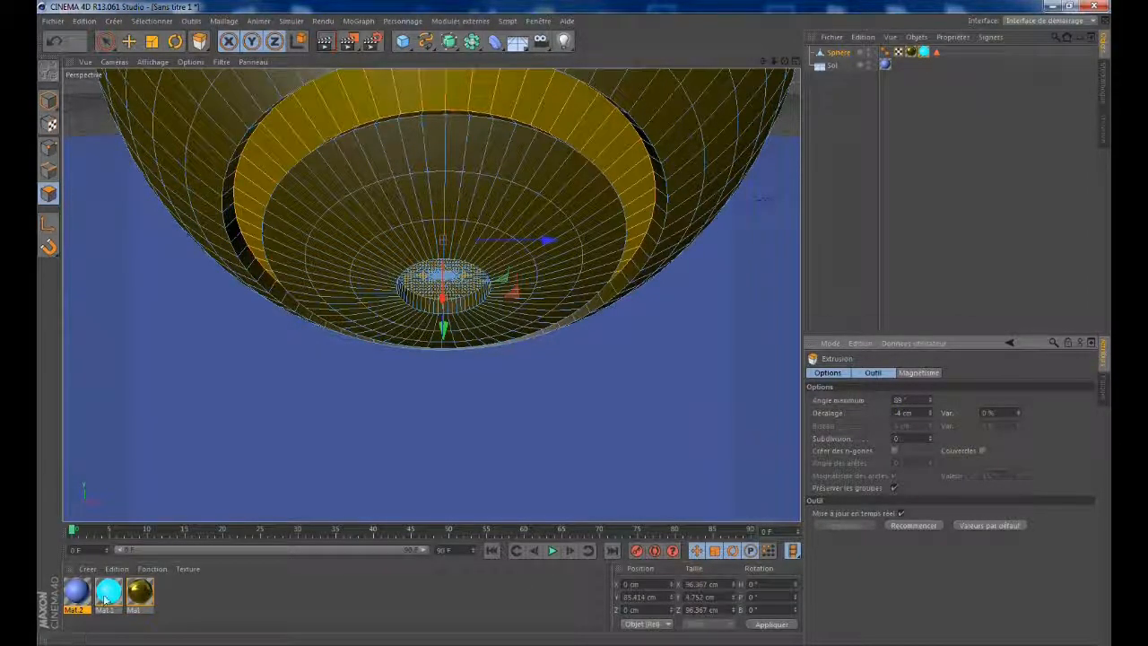
{"action": "left_click_drag", "start_coordinate": [105, 599], "coordinate": [256, 294]}
{"action": "left_click_drag", "start_coordinate": [280, 145], "coordinate": [280, 146]}
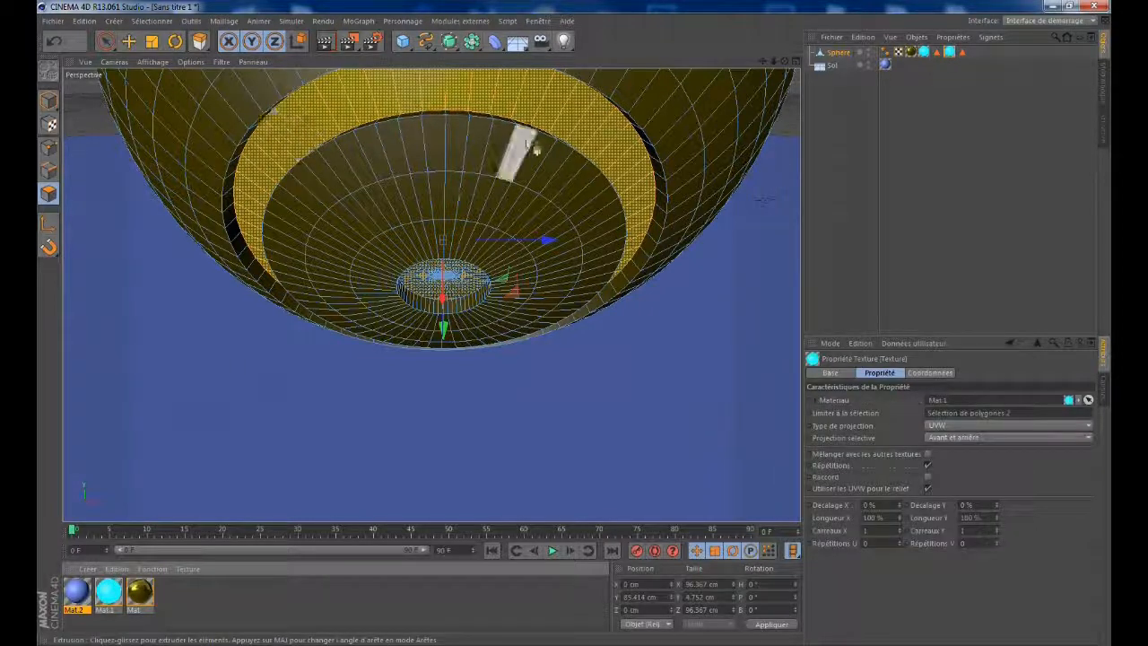
Step: Ring-select the wider polygon band four rows beyond the first recessed ring, towards the sphere's middle
{"action": "scroll", "coordinate": [526, 161], "scroll_direction": "down", "scroll_amount": 2}
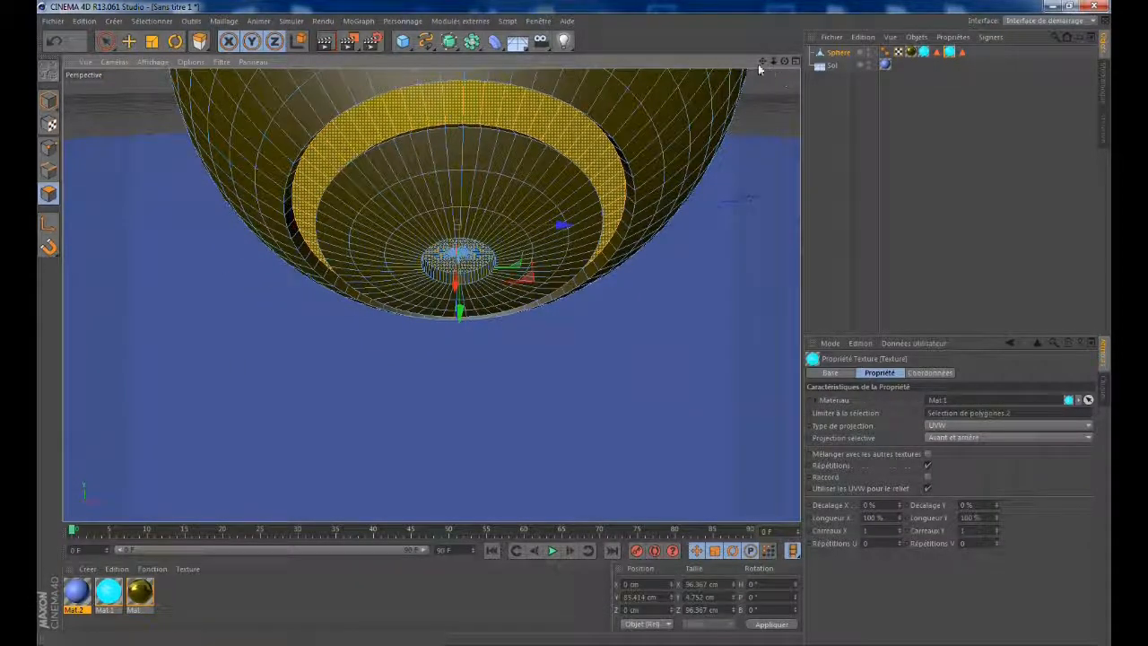
{"action": "left_click_drag", "start_coordinate": [762, 62], "coordinate": [741, 182]}
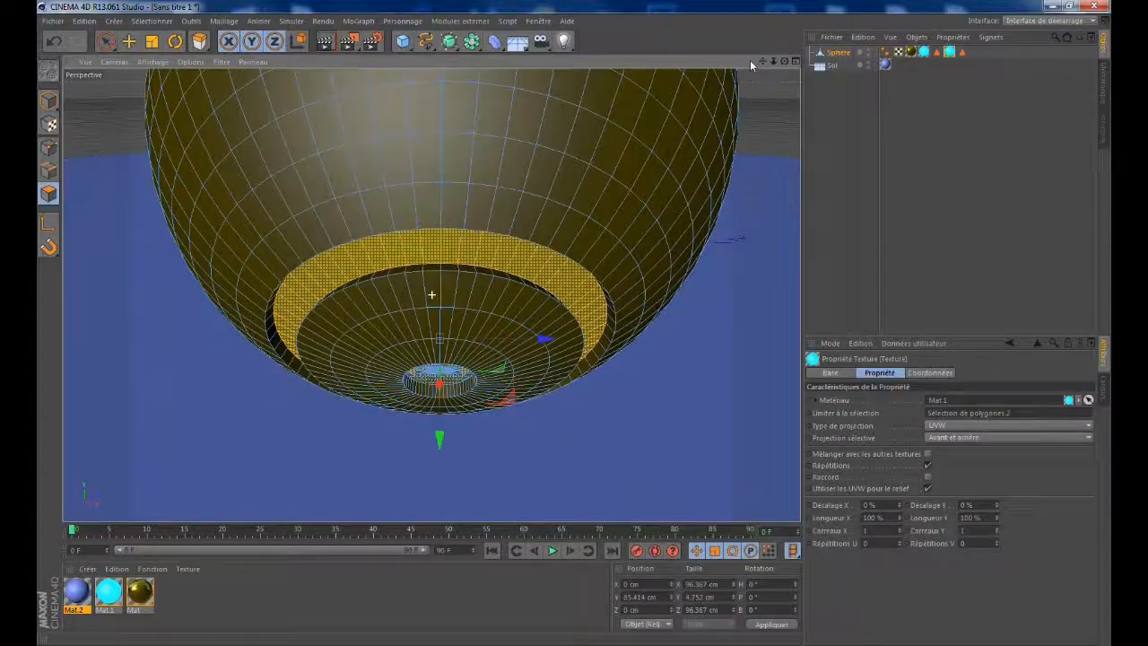
{"action": "left_click_drag", "start_coordinate": [200, 45], "coordinate": [224, 147]}
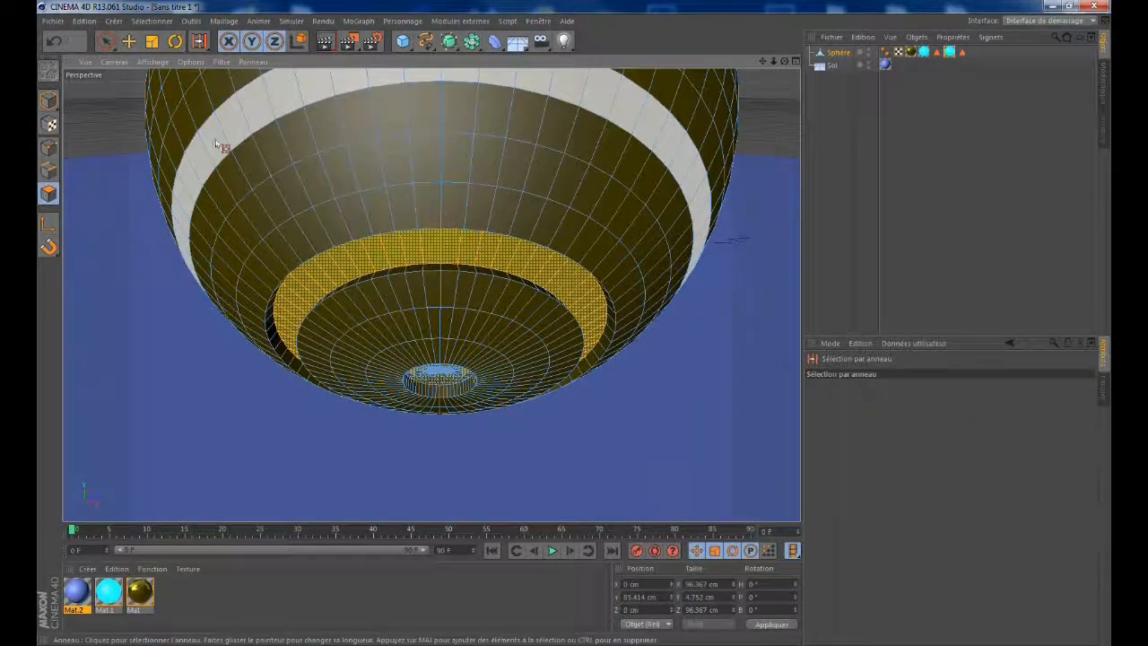
{"action": "left_click", "coordinate": [300, 85]}
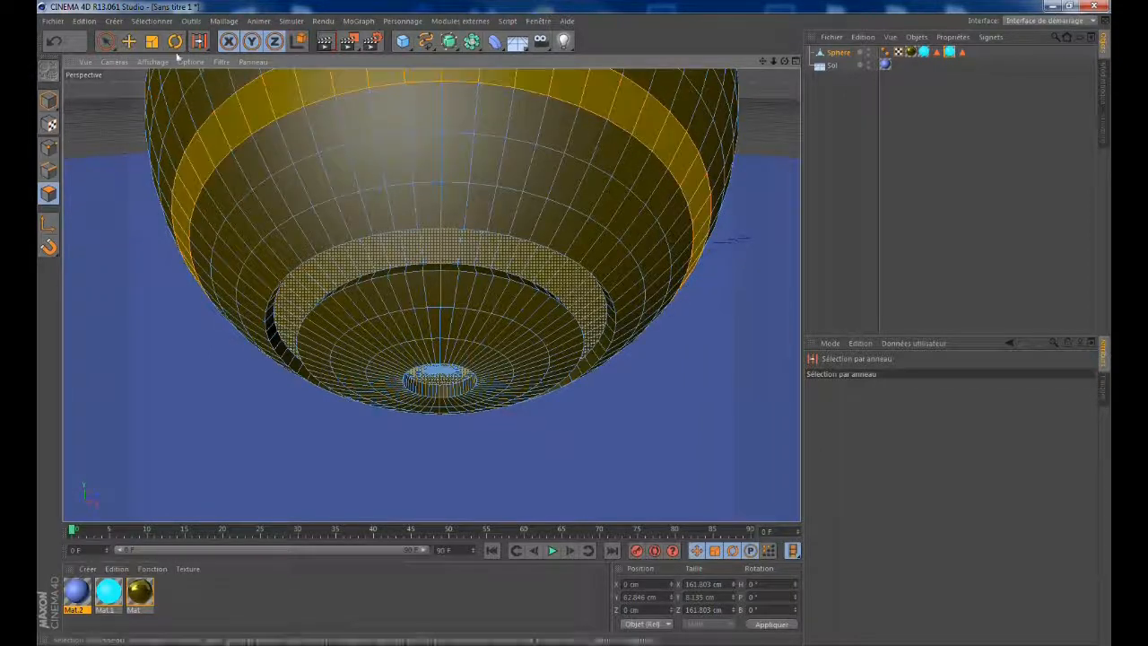
Step: Extrude this second band with an offset of -4 cm and apply the cyan Mat.1 material to it
{"action": "left_click_drag", "start_coordinate": [199, 40], "coordinate": [245, 106]}
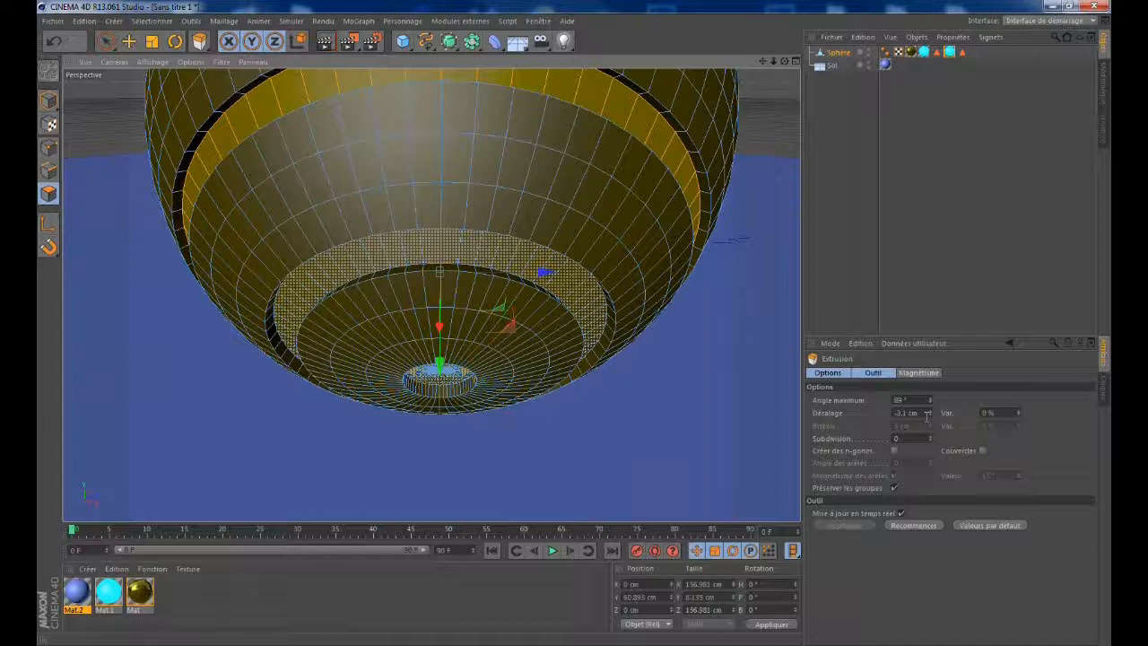
{"action": "left_click_drag", "start_coordinate": [926, 415], "coordinate": [783, 400]}
{"action": "type", "text": "-4"}
{"action": "key", "text": "Return"}
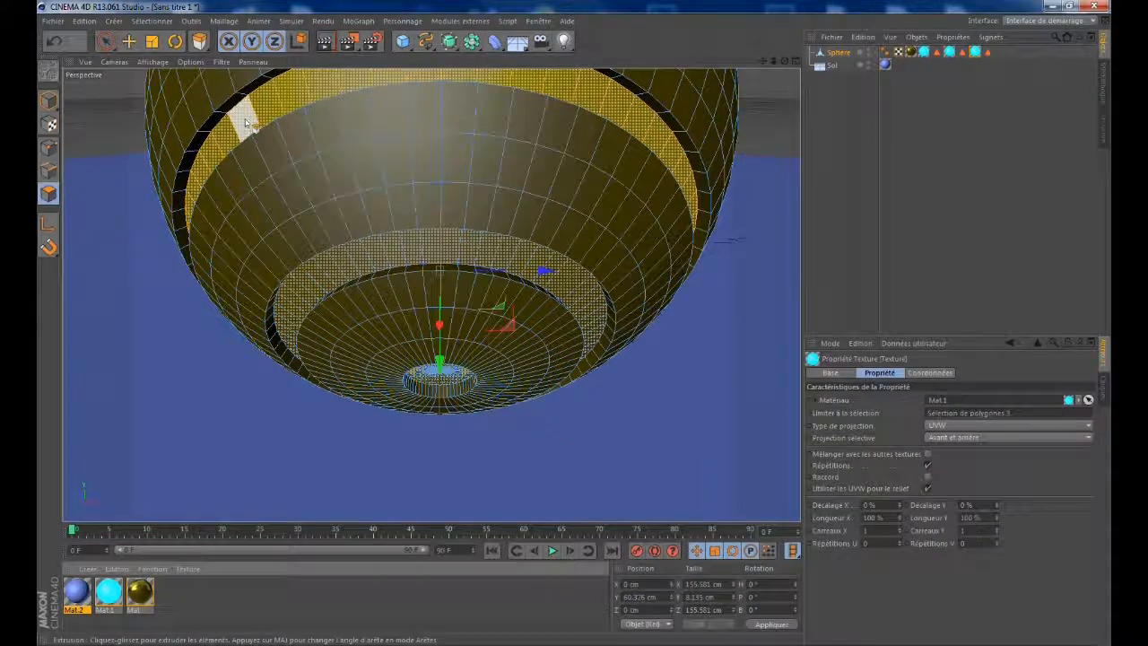
Step: Ring-select a third polygon band near the sphere's equator, five rows beyond the second recessed band
{"action": "left_click_drag", "start_coordinate": [200, 43], "coordinate": [242, 79]}
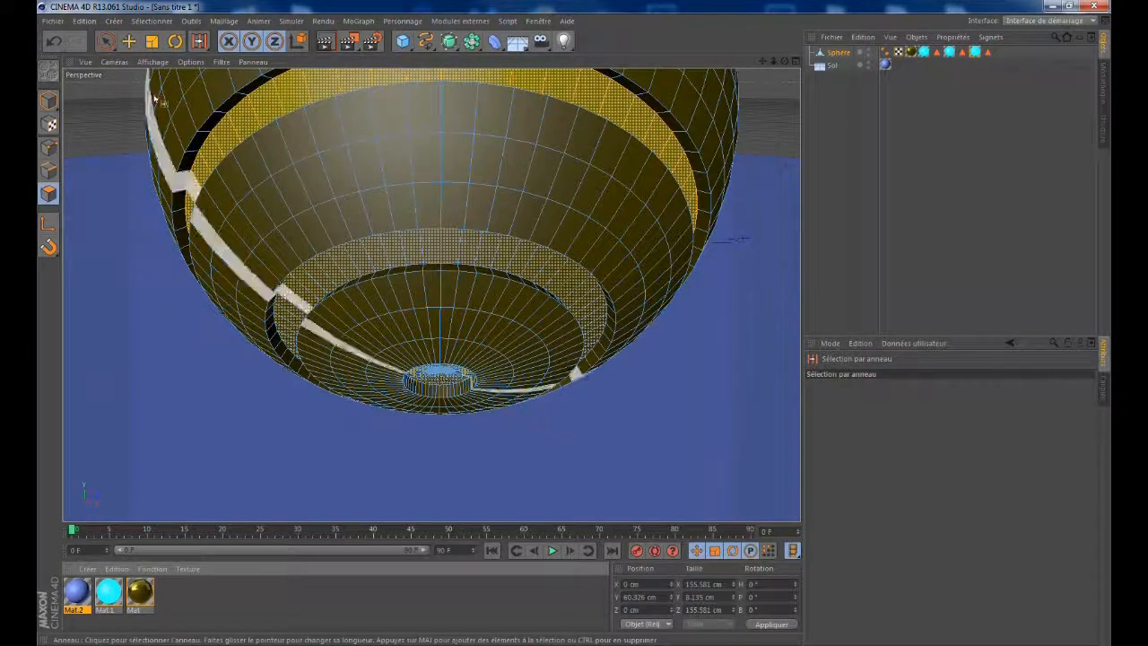
{"action": "scroll", "coordinate": [234, 174], "scroll_direction": "down", "scroll_amount": 5}
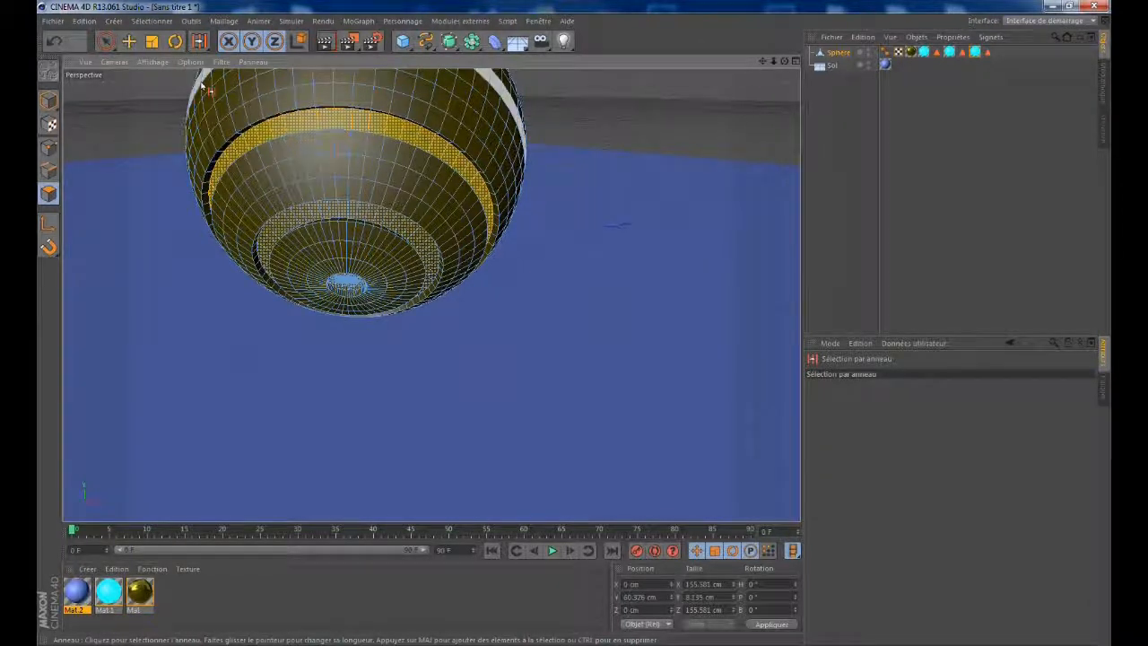
{"action": "left_click", "coordinate": [386, 270]}
Step: Extrude the band near the equator with an offset of -4 cm and apply the cyan Mat.1 material to it
{"action": "left_click_drag", "start_coordinate": [197, 41], "coordinate": [246, 81]}
{"action": "left_click_drag", "start_coordinate": [508, 97], "coordinate": [492, 99]}
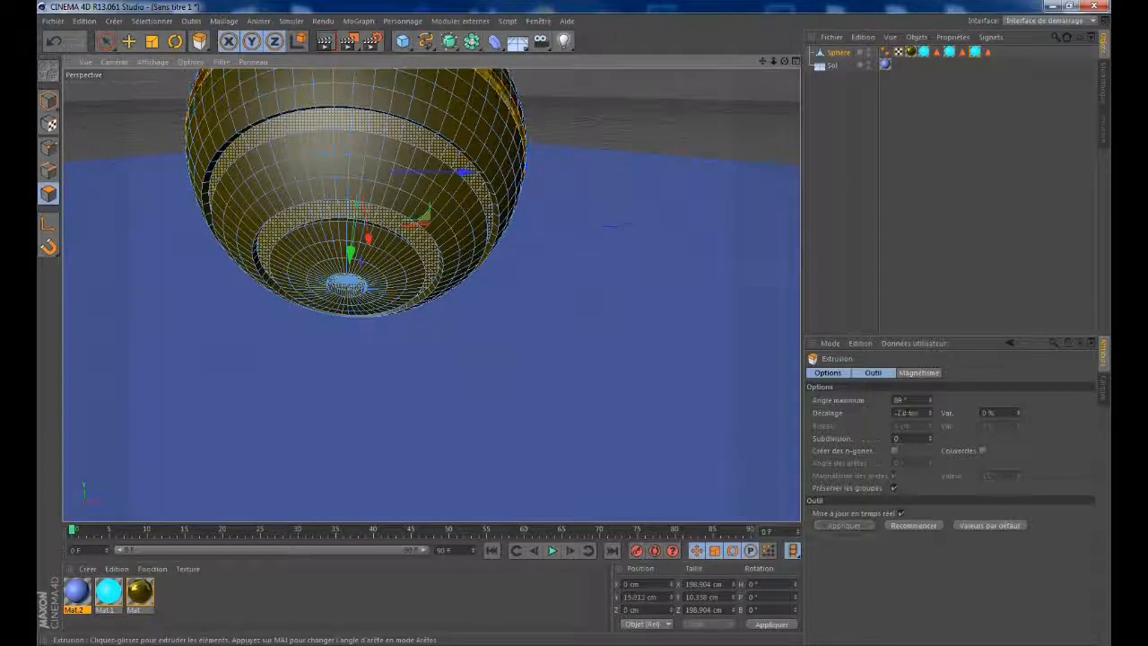
{"action": "left_click", "coordinate": [914, 413]}
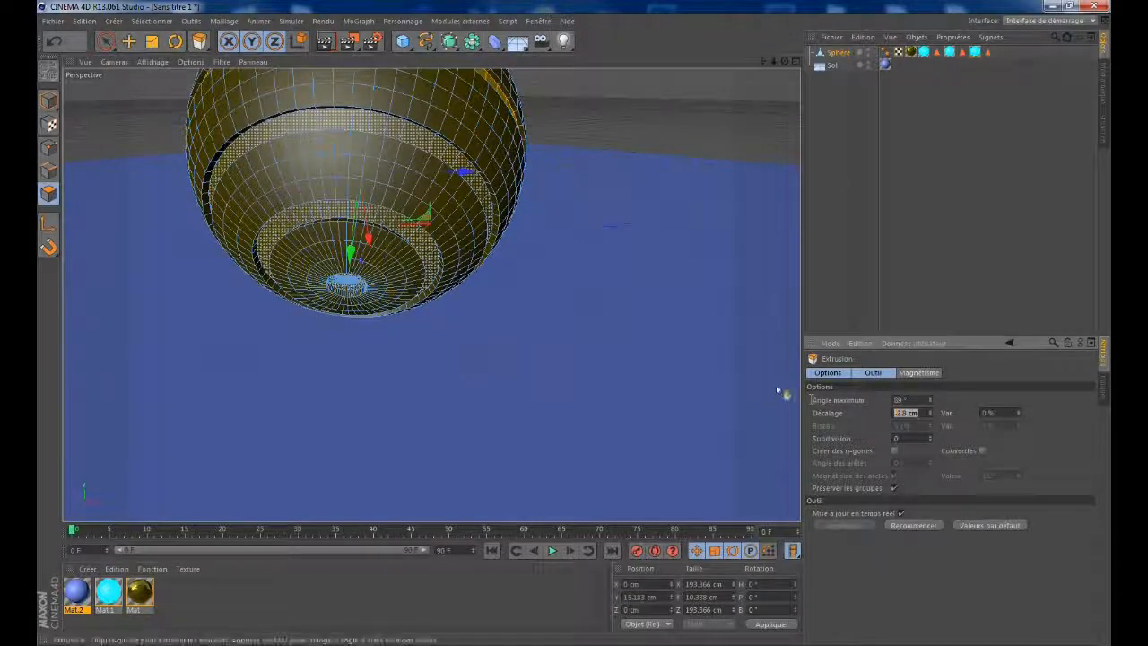
{"action": "type", "text": "-4"}
{"action": "key", "text": "Return"}
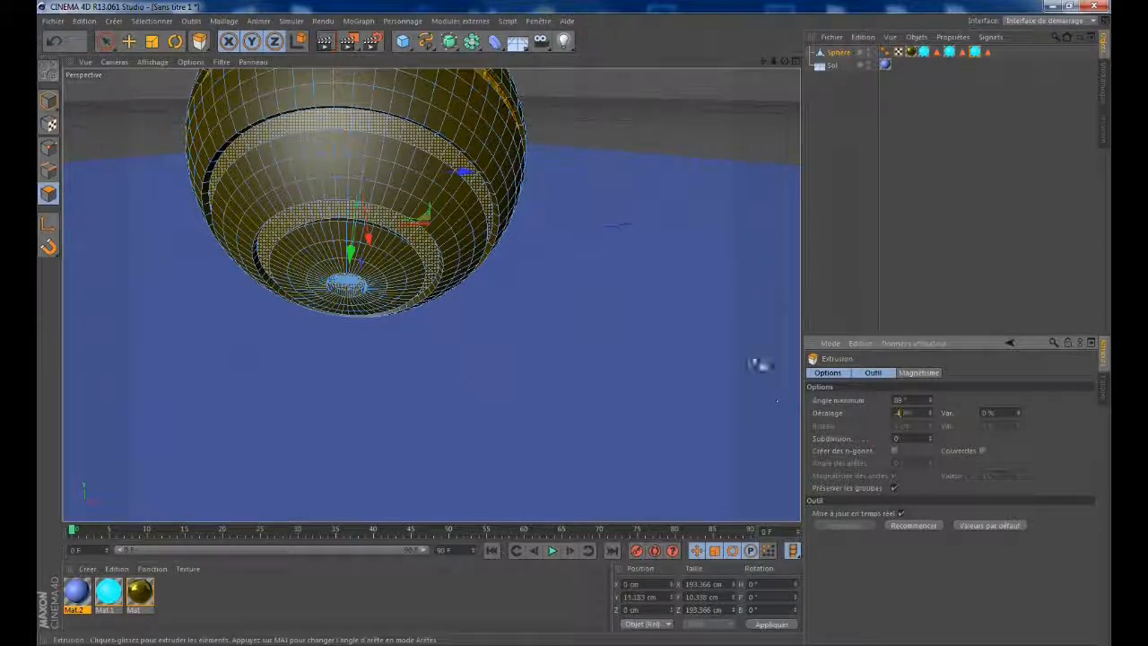
{"action": "scroll", "coordinate": [505, 91], "scroll_direction": "up", "scroll_amount": 10}
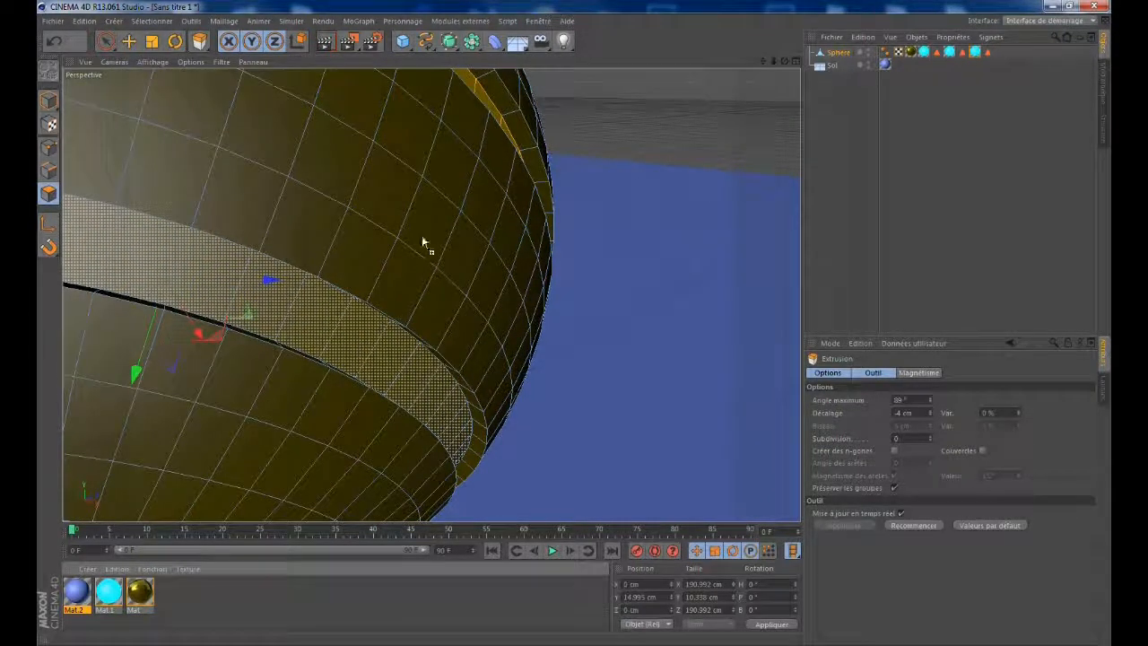
{"action": "left_click_drag", "start_coordinate": [483, 94], "coordinate": [484, 97]}
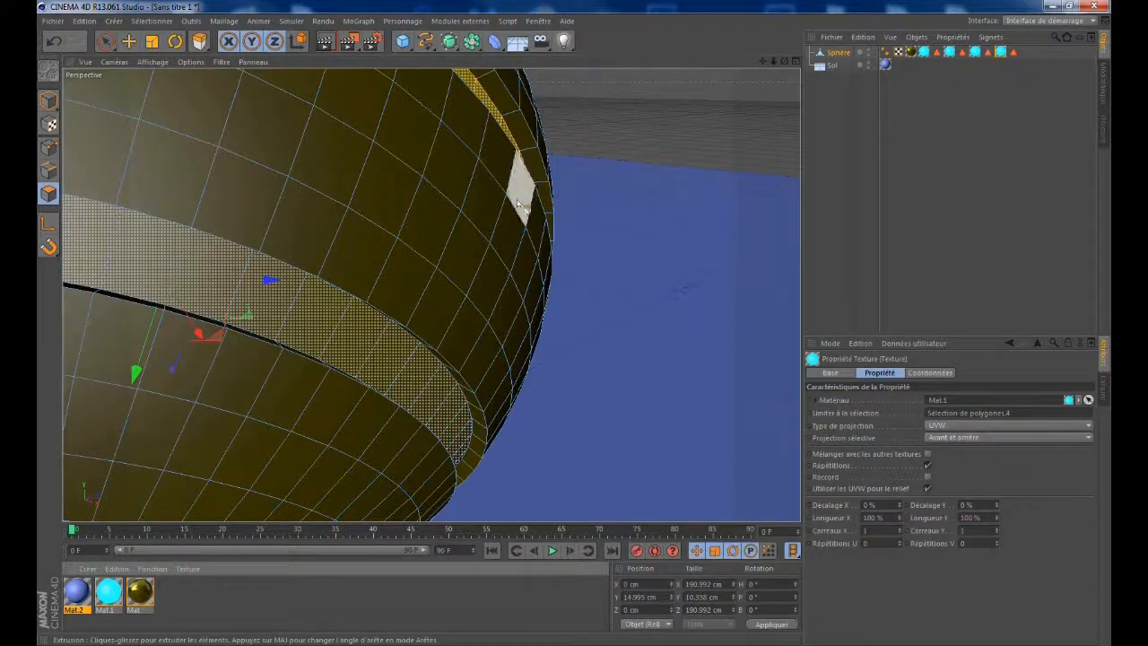
Step: Examine the whole sphere and its recessed bands from several distances and from a lower viewing angle
{"action": "scroll", "coordinate": [455, 342], "scroll_direction": "down", "scroll_amount": 8}
{"action": "scroll", "coordinate": [451, 337], "scroll_direction": "down", "scroll_amount": 3}
{"action": "scroll", "coordinate": [188, 269], "scroll_direction": "up", "scroll_amount": 2}
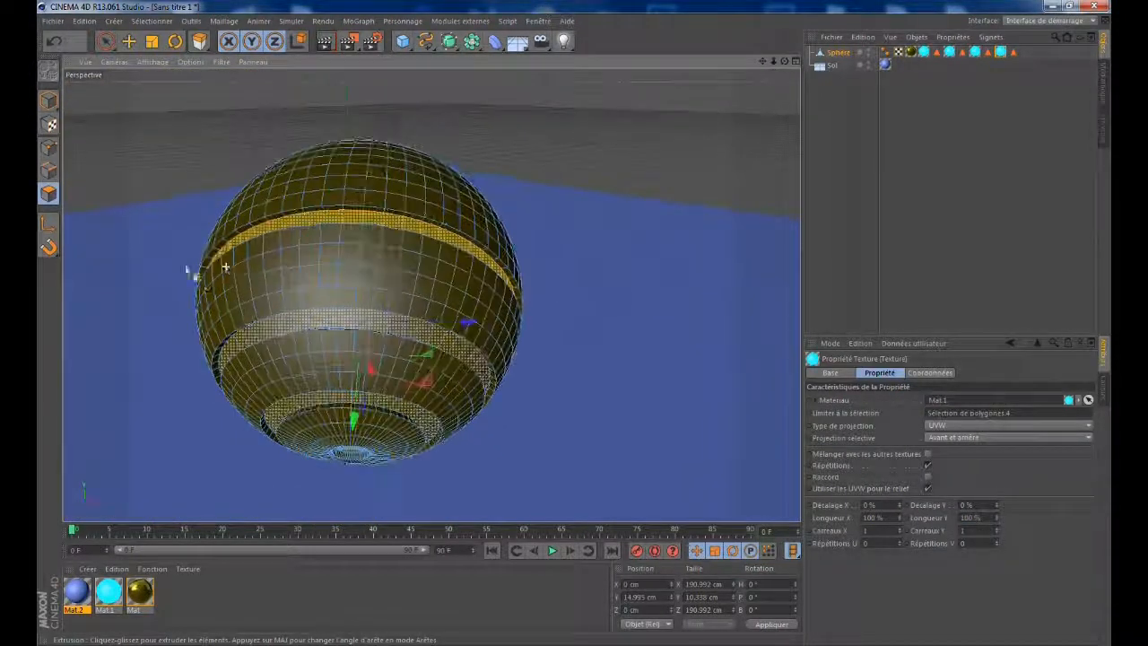
{"action": "scroll", "coordinate": [187, 281], "scroll_direction": "up", "scroll_amount": 3}
{"action": "scroll", "coordinate": [188, 281], "scroll_direction": "up", "scroll_amount": 2}
{"action": "scroll", "coordinate": [453, 307], "scroll_direction": "down", "scroll_amount": 2}
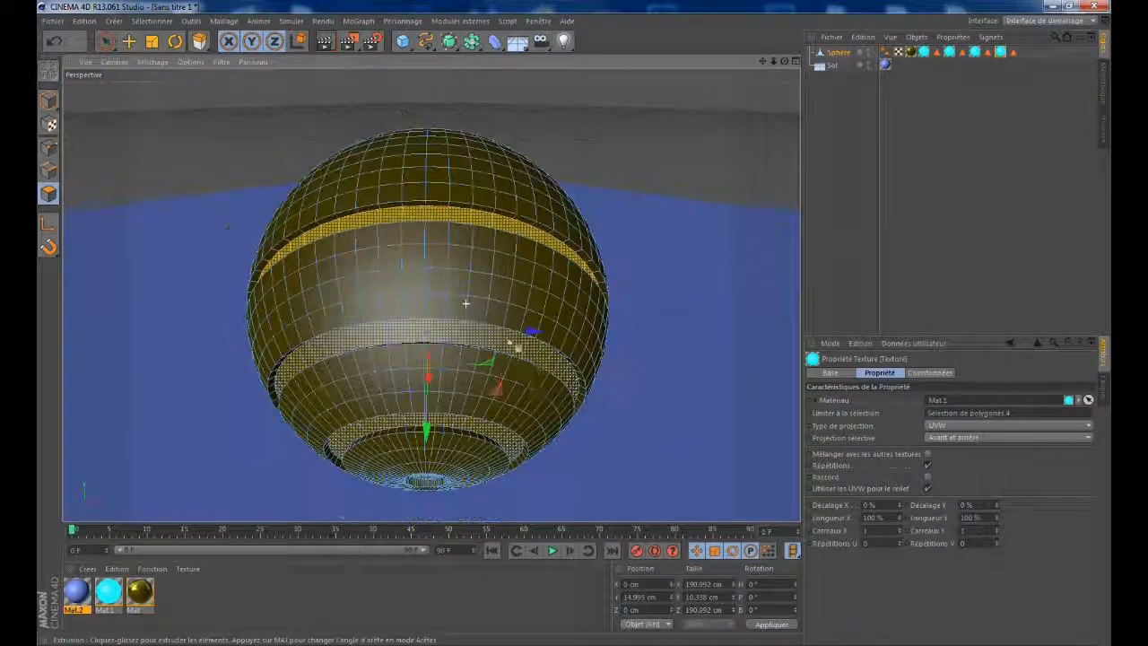
{"action": "scroll", "coordinate": [533, 467], "scroll_direction": "up", "scroll_amount": 1}
{"action": "scroll", "coordinate": [525, 457], "scroll_direction": "up", "scroll_amount": 1}
{"action": "scroll", "coordinate": [512, 440], "scroll_direction": "down", "scroll_amount": 1}
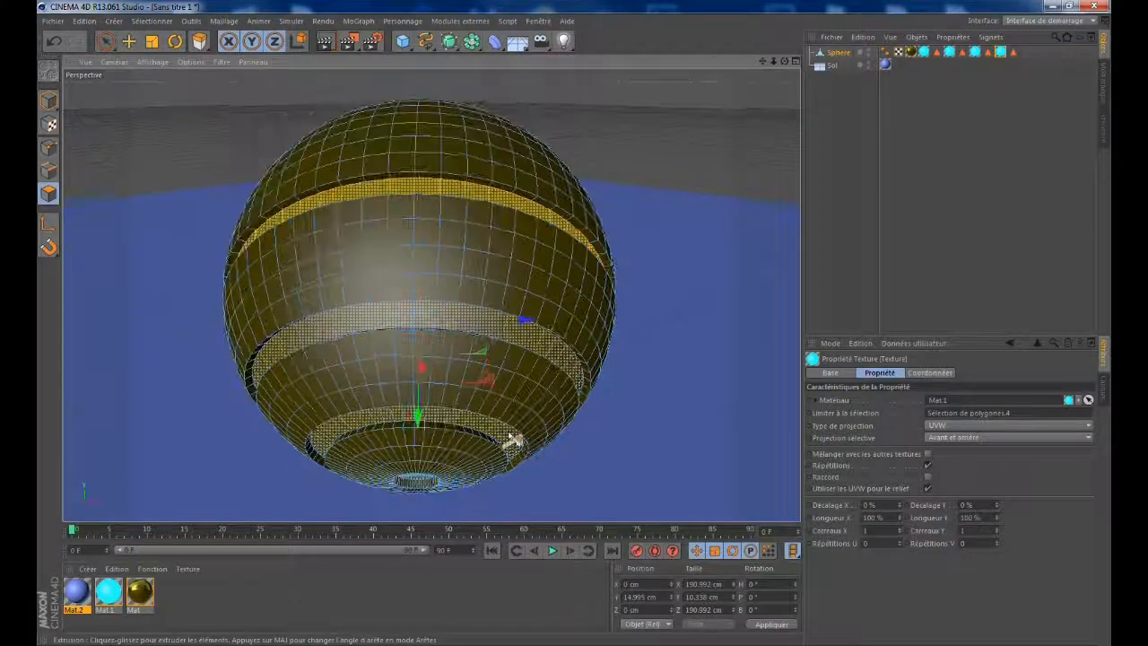
{"action": "left_click", "coordinate": [121, 43]}
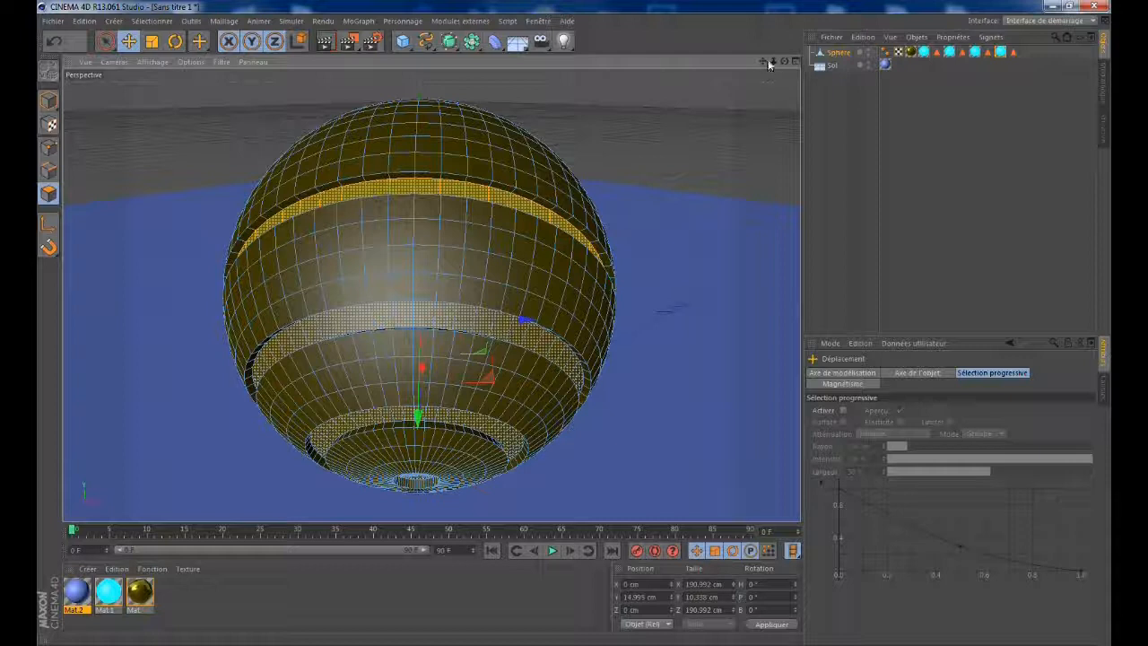
{"action": "left_click_drag", "start_coordinate": [784, 65], "coordinate": [787, 93]}
{"action": "scroll", "coordinate": [640, 266], "scroll_direction": "down", "scroll_amount": 5}
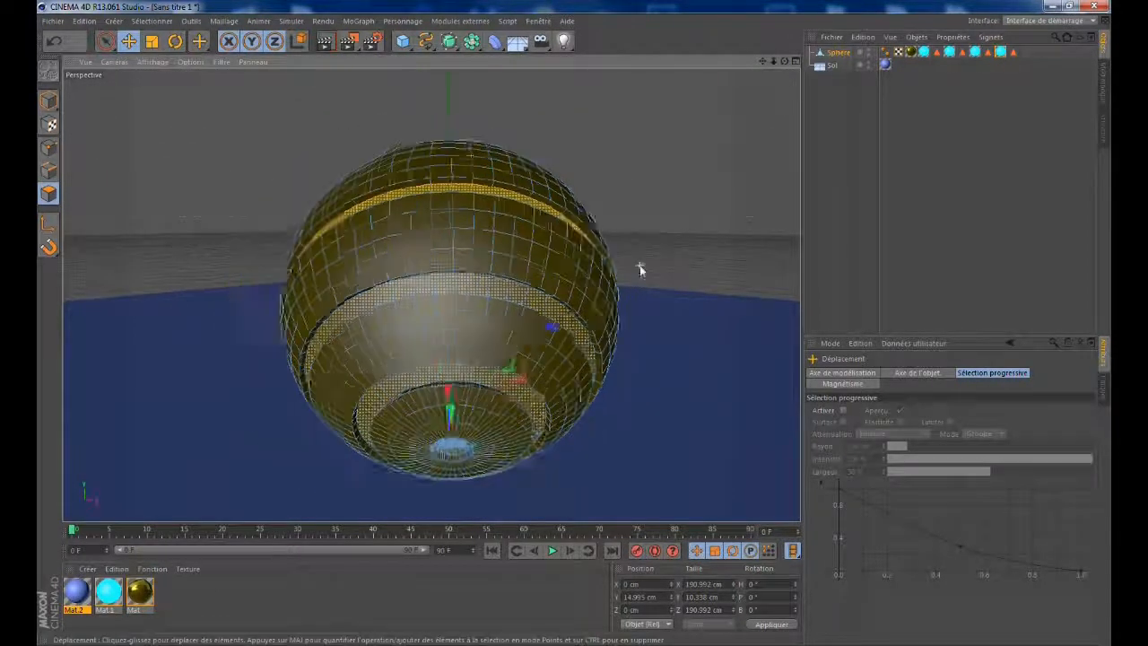
Step: Show all four views, switch from polygon editing to Model mode and select the floor instead of the sphere
{"action": "scroll", "coordinate": [680, 266], "scroll_direction": "up", "scroll_amount": 3}
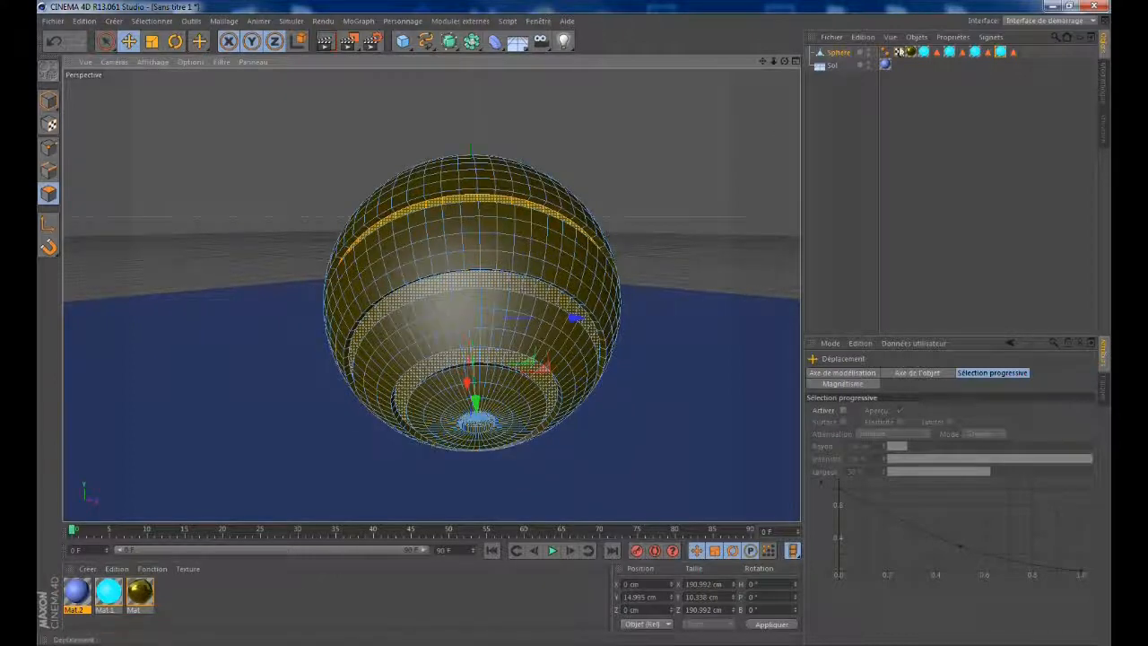
{"action": "left_click_drag", "start_coordinate": [761, 61], "coordinate": [744, 110]}
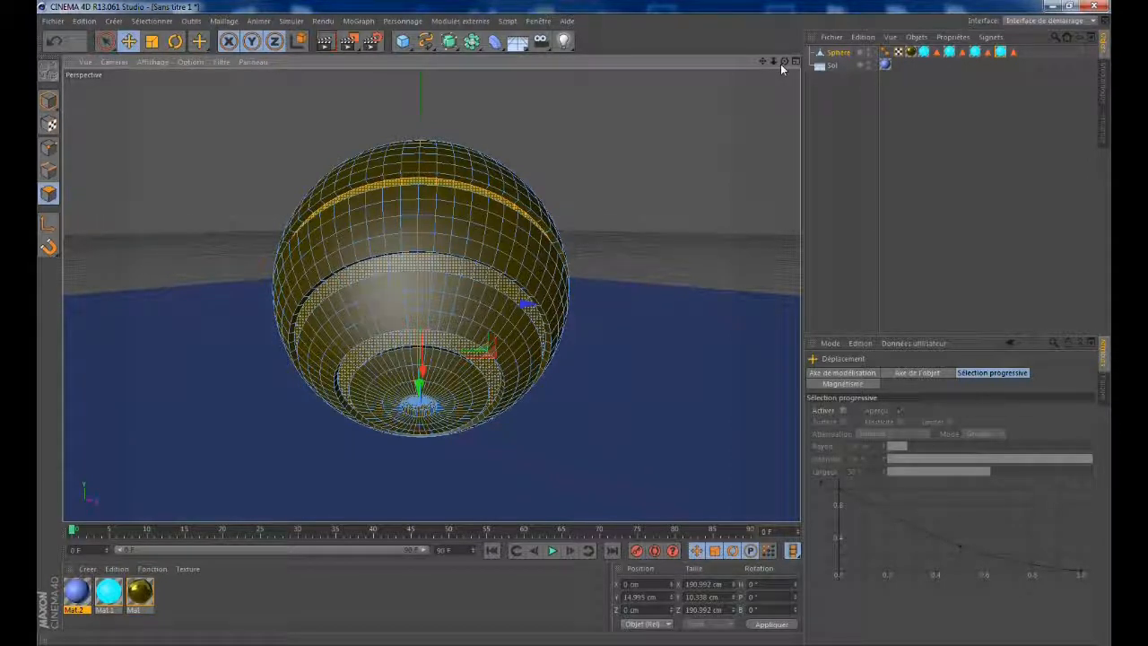
{"action": "middle_click", "coordinate": [330, 218]}
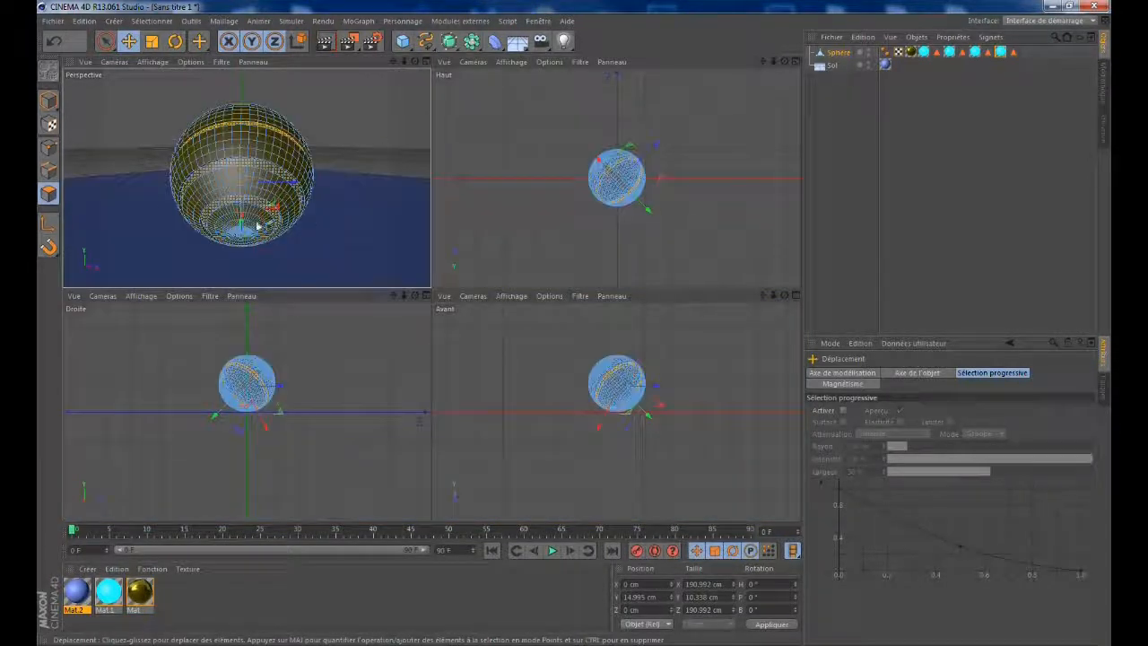
{"action": "left_click", "coordinate": [48, 101]}
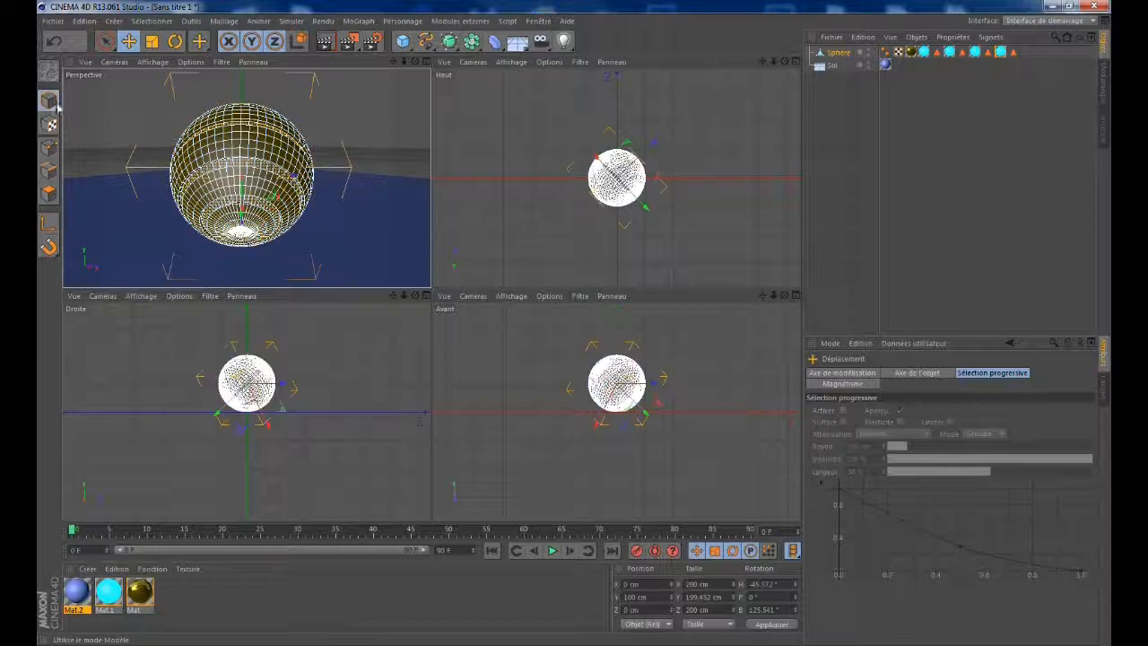
{"action": "left_click", "coordinate": [330, 270]}
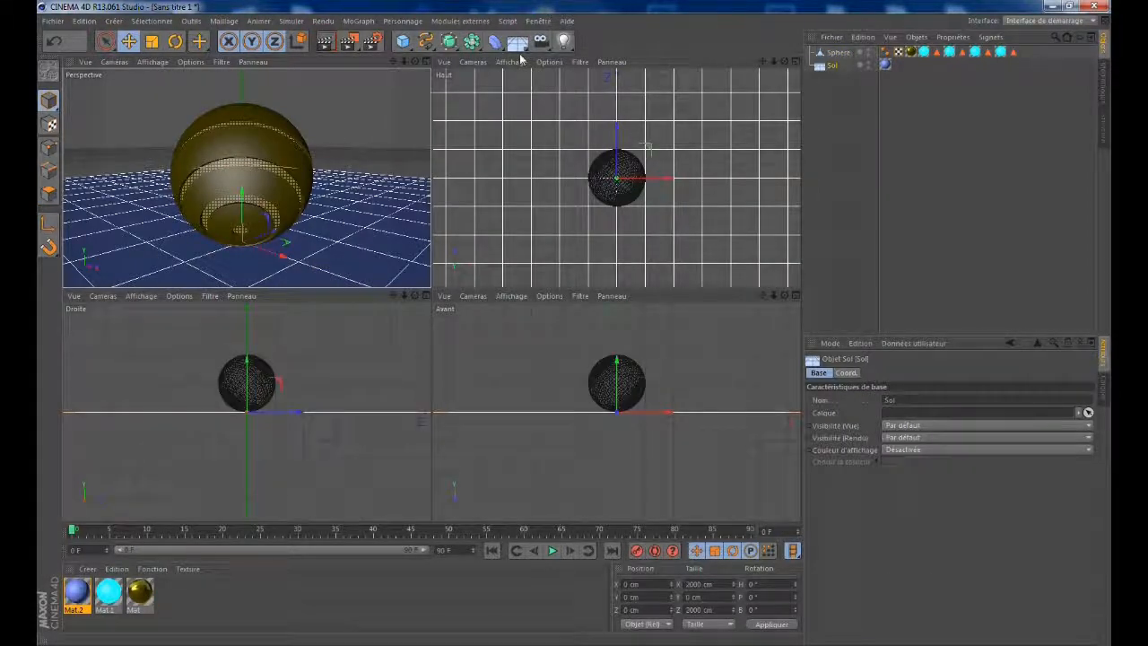
Step: Add an omni light and place it near the sphere's upper part at about X -49, Y 165, Z -4 cm
{"action": "left_click", "coordinate": [563, 42]}
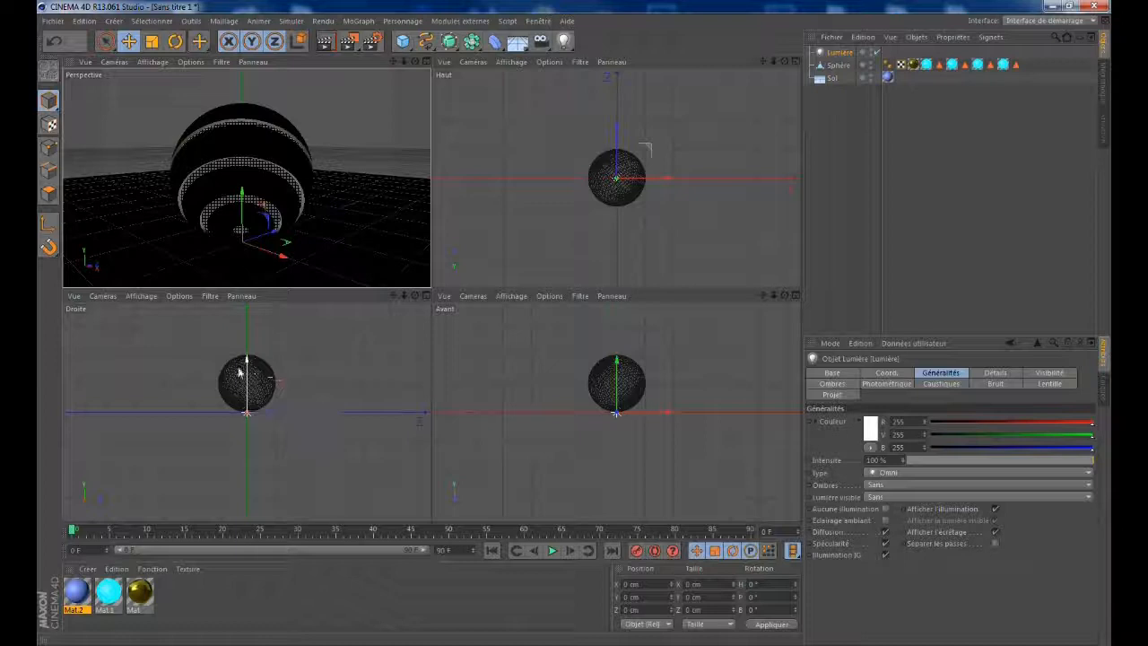
{"action": "left_click_drag", "start_coordinate": [248, 360], "coordinate": [248, 314]}
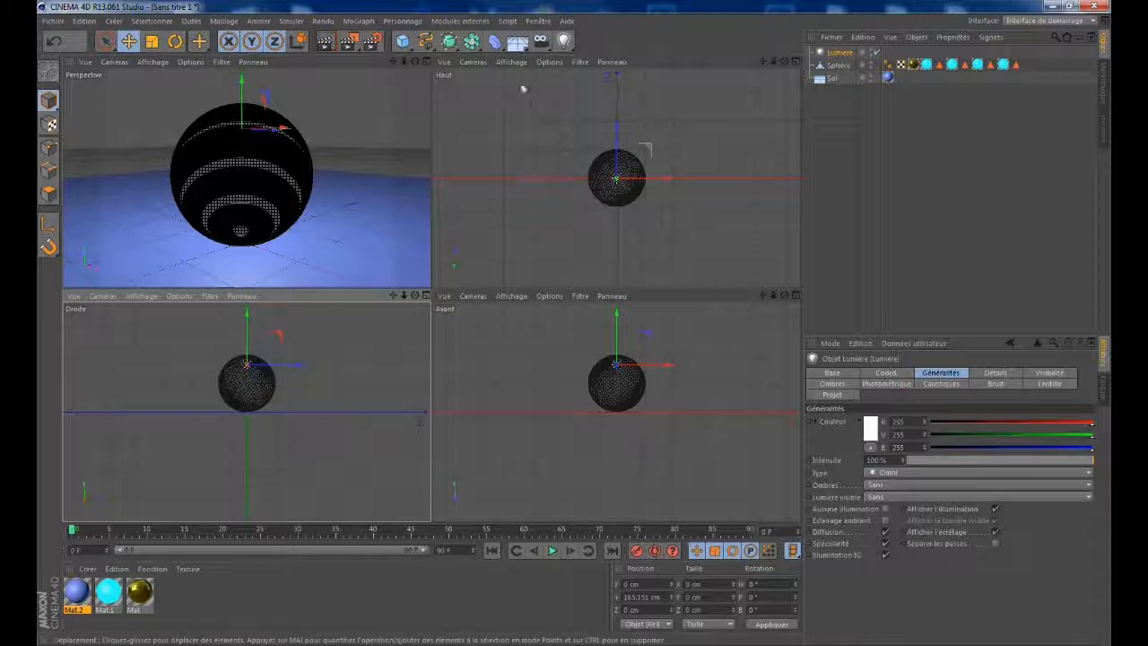
{"action": "left_click_drag", "start_coordinate": [414, 62], "coordinate": [247, 176]}
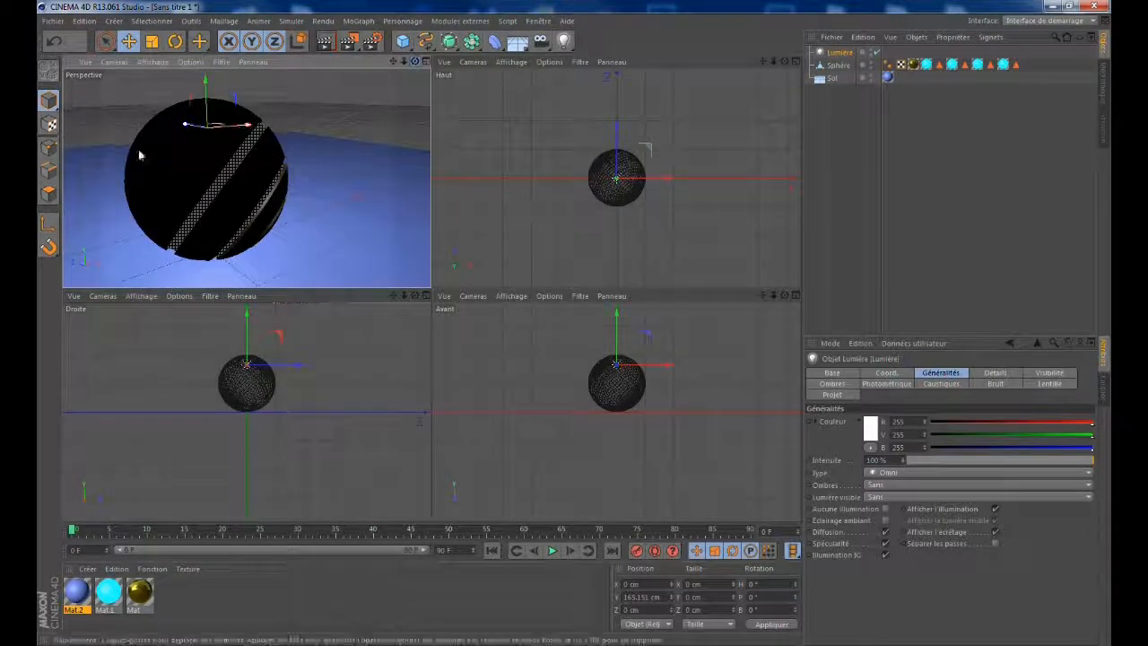
{"action": "left_click", "coordinate": [298, 370]}
{"action": "mouse_move", "coordinate": [296, 365]}
{"action": "left_mouse_down"}
{"action": "mouse_move", "coordinate": [264, 364]}
{"action": "mouse_move", "coordinate": [303, 363]}
{"action": "left_mouse_up"}
{"action": "left_click_drag", "start_coordinate": [668, 177], "coordinate": [655, 174]}
{"action": "left_click_drag", "start_coordinate": [607, 128], "coordinate": [602, 145]}
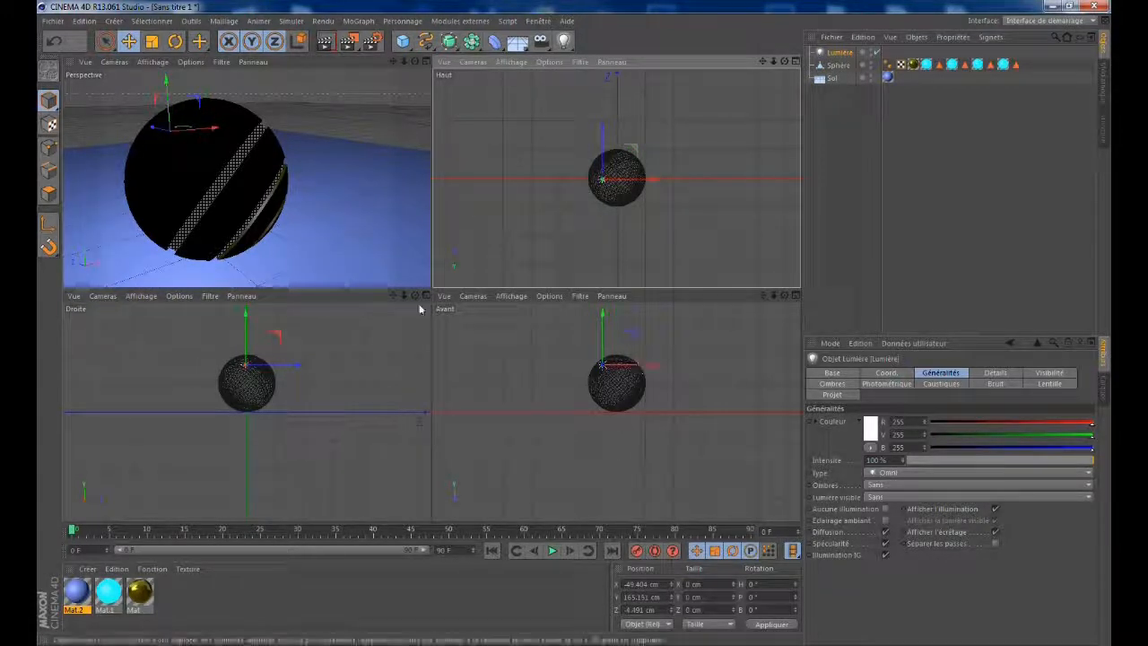
Step: Set the light's colour to bright cyan, about RGB 39, 233, 247
{"action": "left_click_drag", "start_coordinate": [414, 63], "coordinate": [1044, 110]}
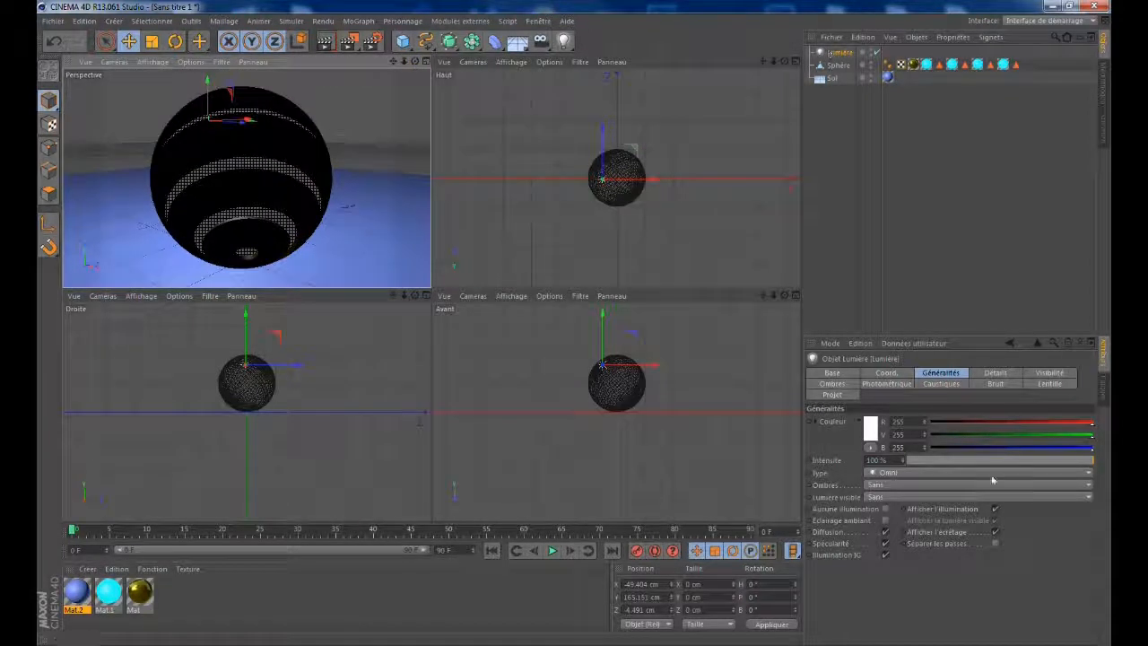
{"action": "left_click", "coordinate": [868, 430]}
{"action": "left_click", "coordinate": [867, 429]}
{"action": "mouse_move", "coordinate": [834, 383]}
{"action": "left_mouse_down"}
{"action": "mouse_move", "coordinate": [903, 385]}
{"action": "mouse_move", "coordinate": [861, 394]}
{"action": "left_mouse_up"}
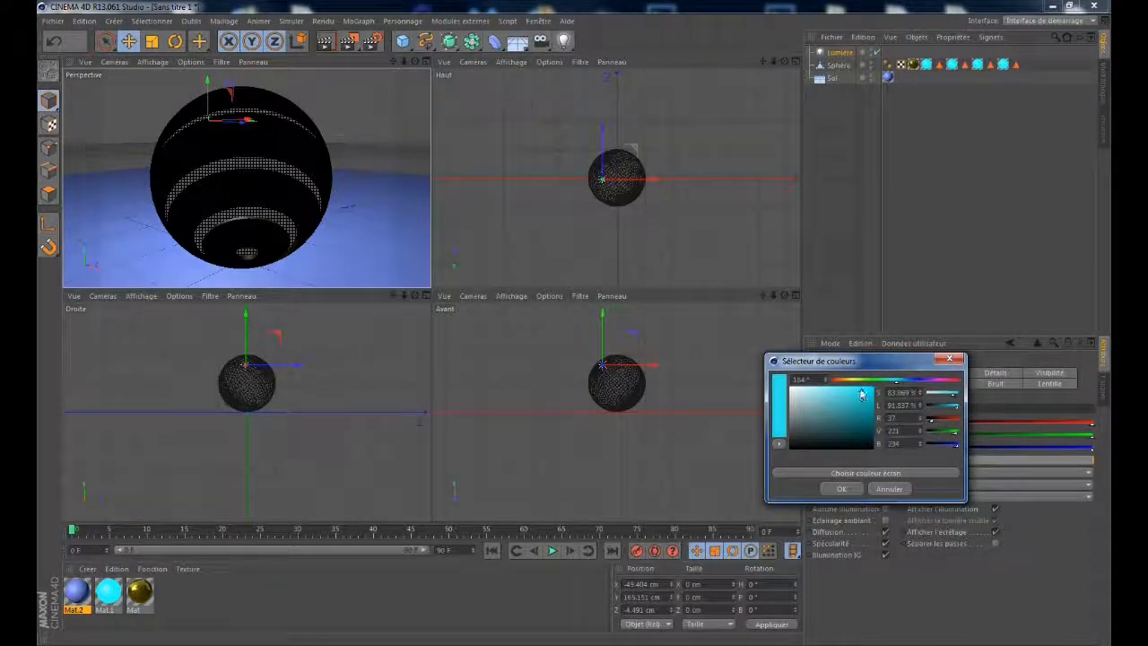
{"action": "left_click", "coordinate": [842, 488]}
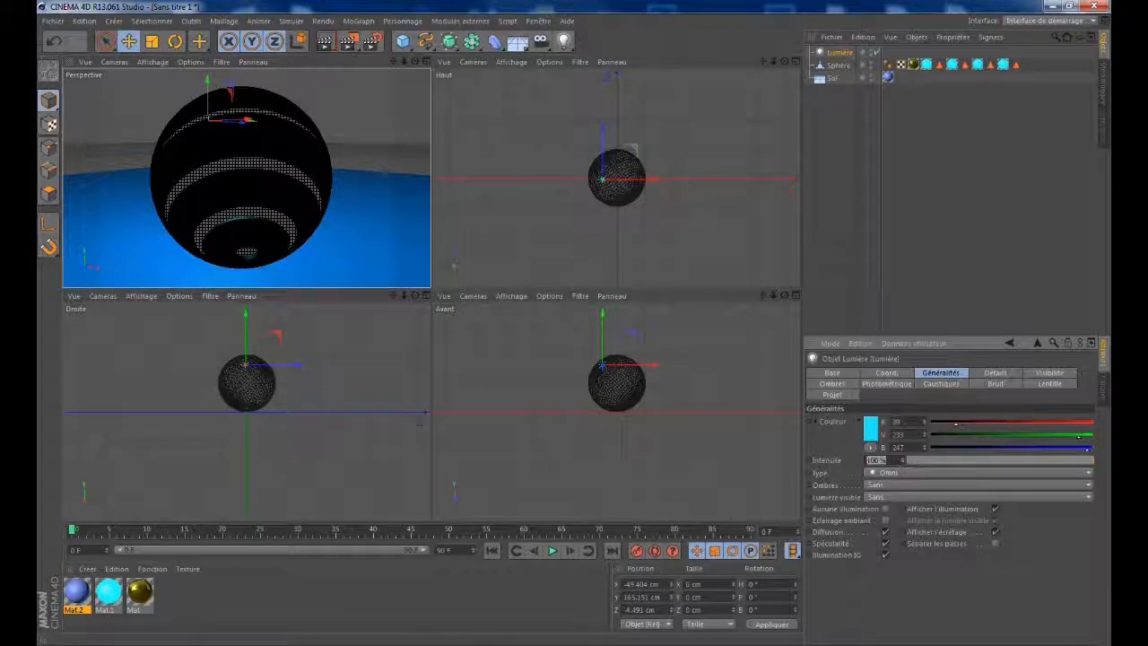
Step: Set the cyan light's intensity to 300 % and its shadows to Masques d'ombres (ombres diffuses)
{"action": "type", "text": "30"}
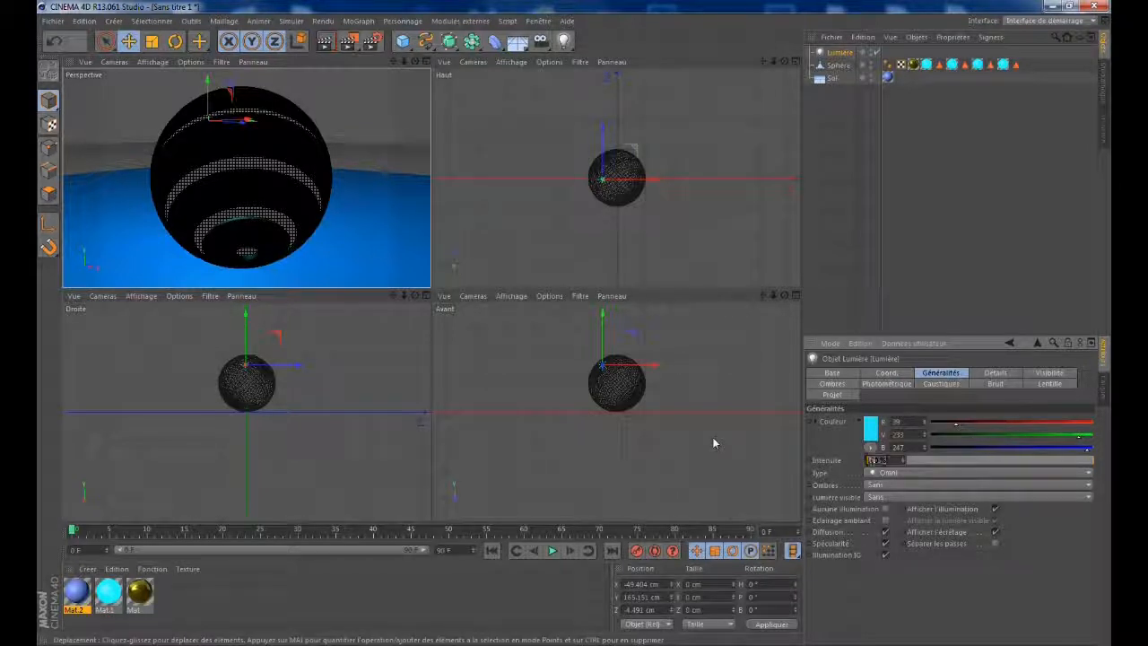
{"action": "key", "text": "Return"}
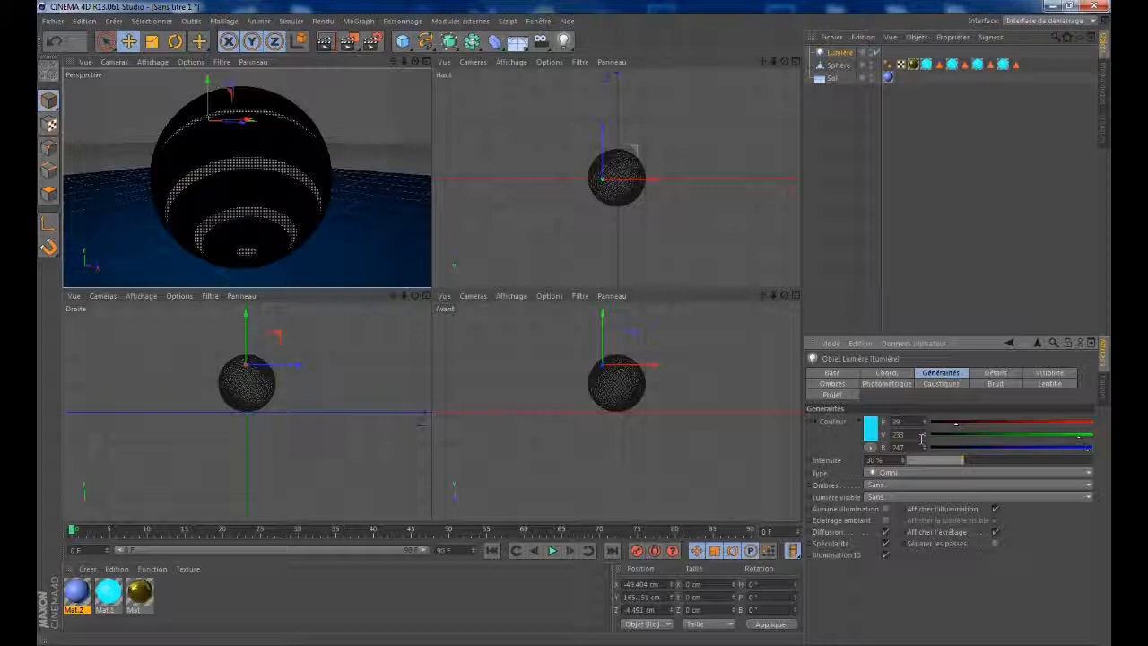
{"action": "left_click", "coordinate": [885, 460]}
{"action": "type", "text": "0"}
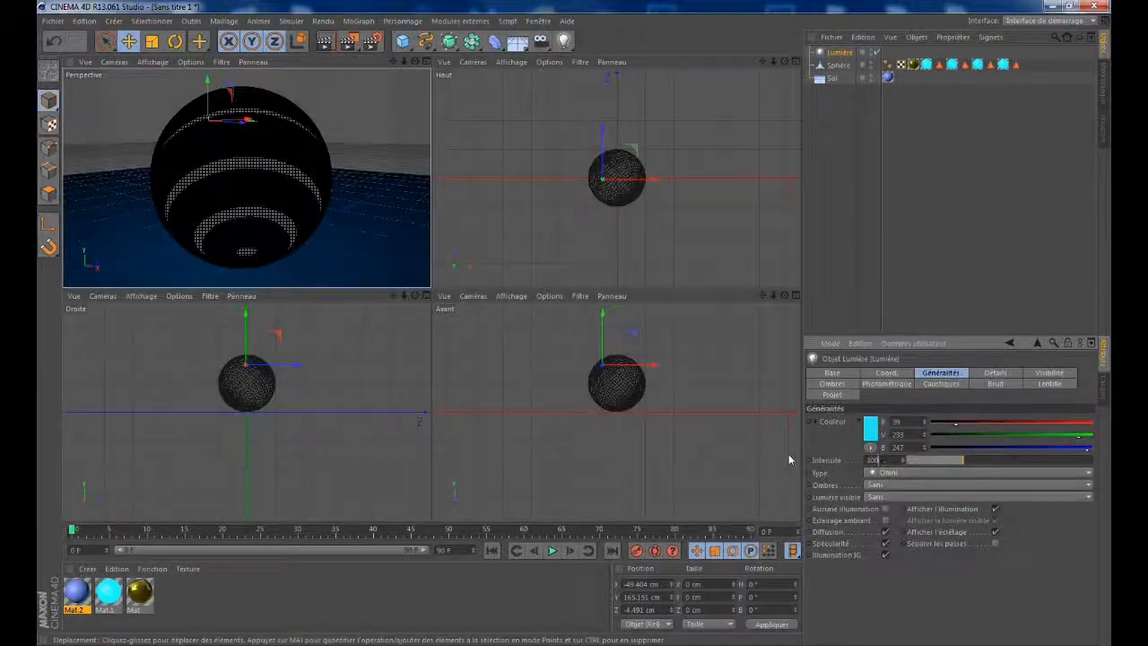
{"action": "key", "text": "Return"}
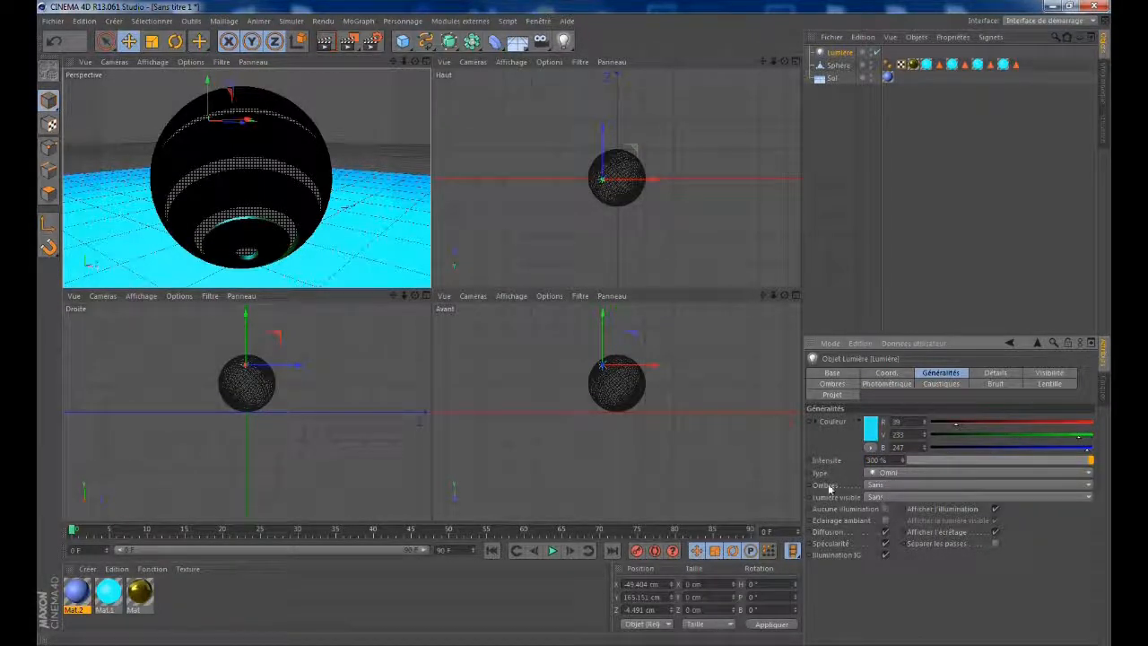
{"action": "left_click", "coordinate": [884, 487]}
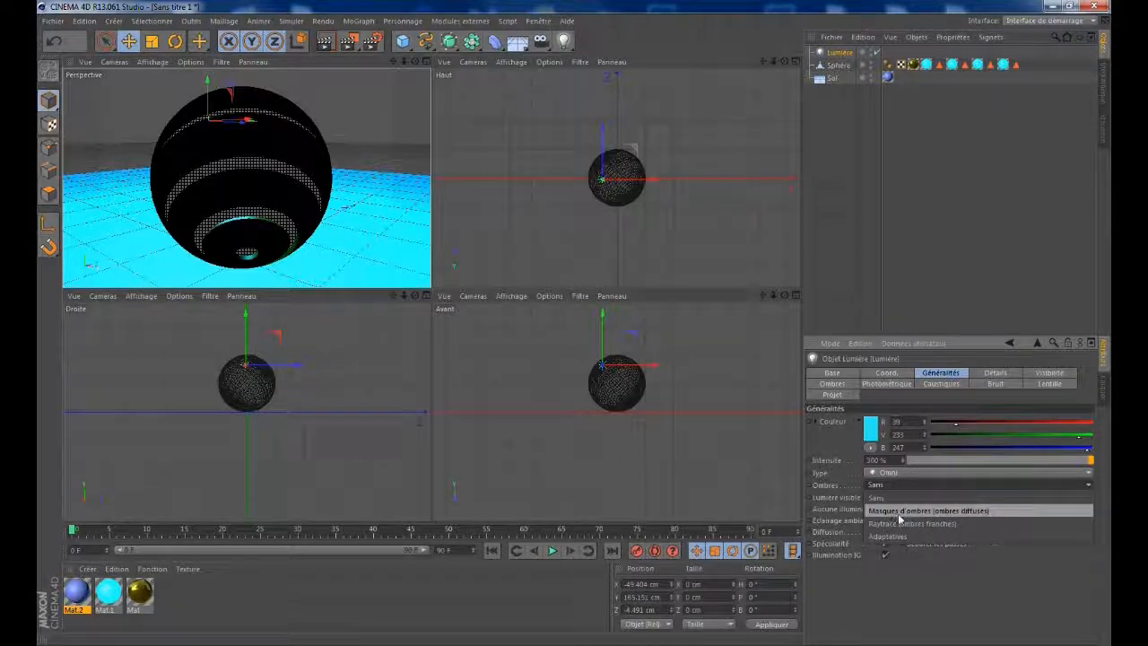
{"action": "left_click", "coordinate": [956, 510]}
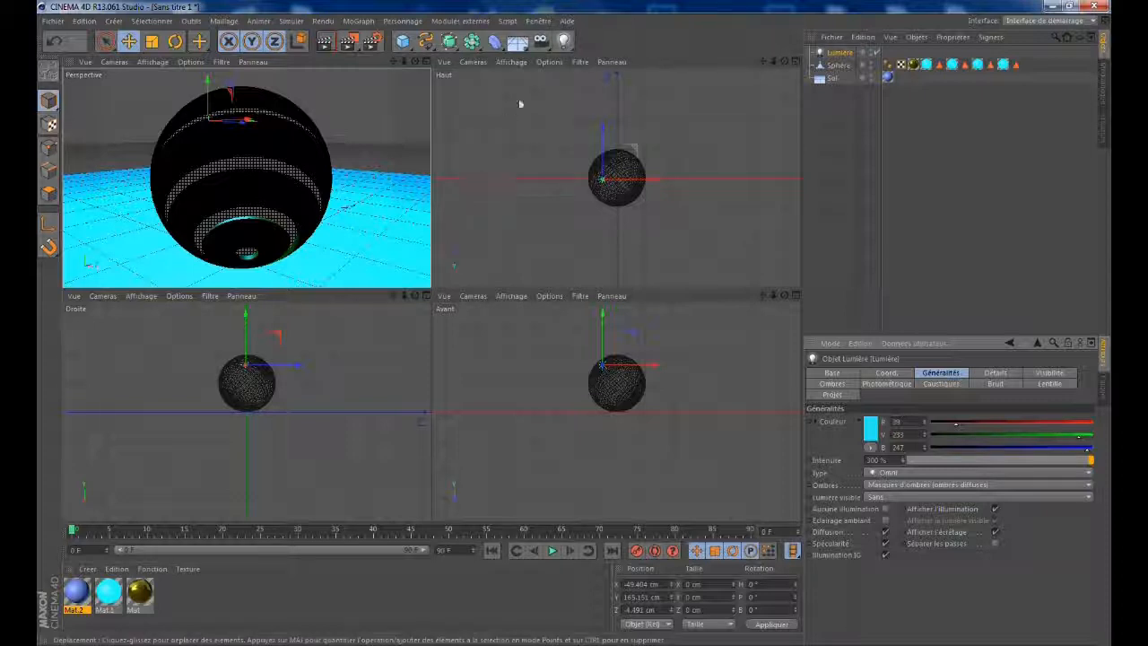
Step: Add a second omni light and move it high above the sphere to about X 205, Y 1199 cm
{"action": "left_click_drag", "start_coordinate": [563, 41], "coordinate": [611, 61]}
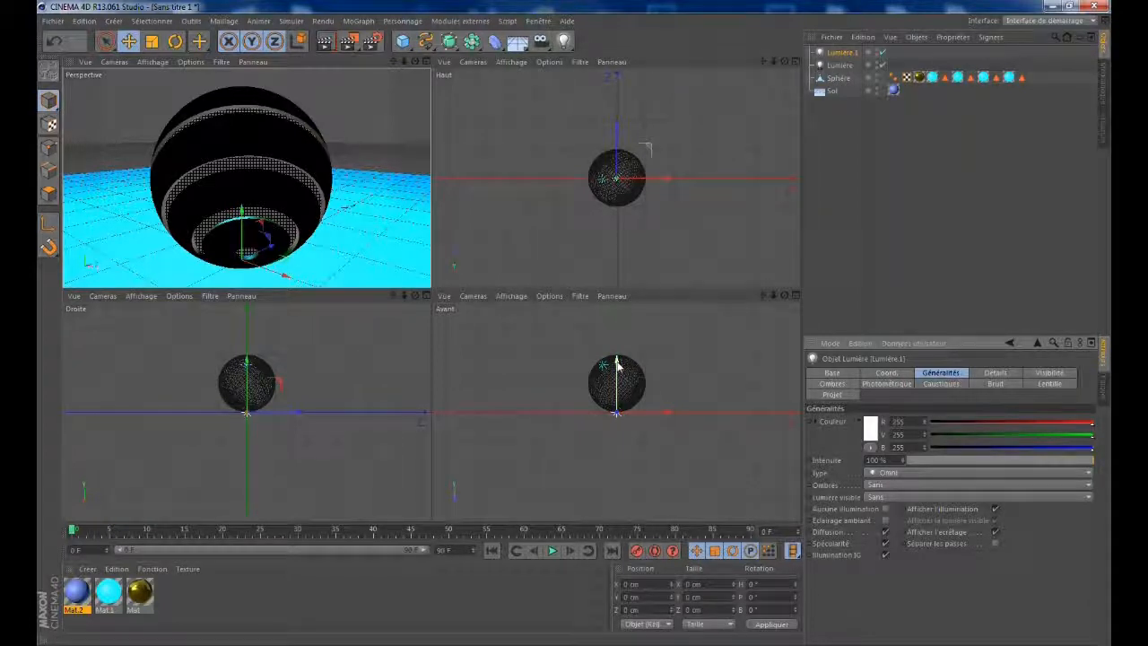
{"action": "left_click_drag", "start_coordinate": [616, 362], "coordinate": [616, 325]}
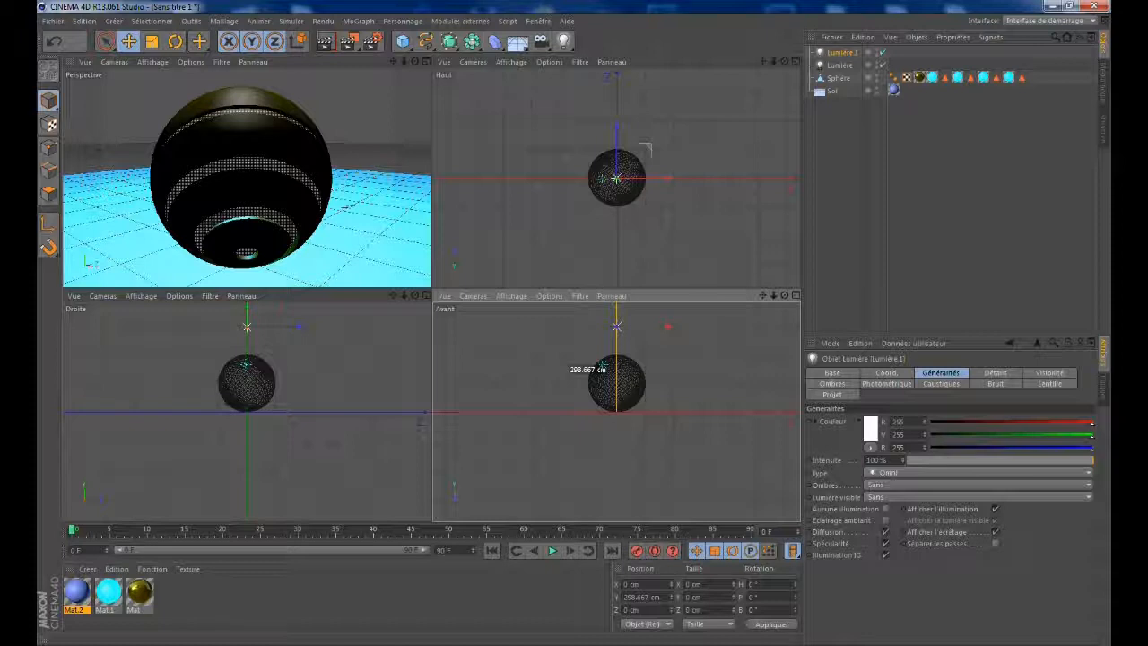
{"action": "scroll", "coordinate": [628, 408], "scroll_direction": "down", "scroll_amount": 10}
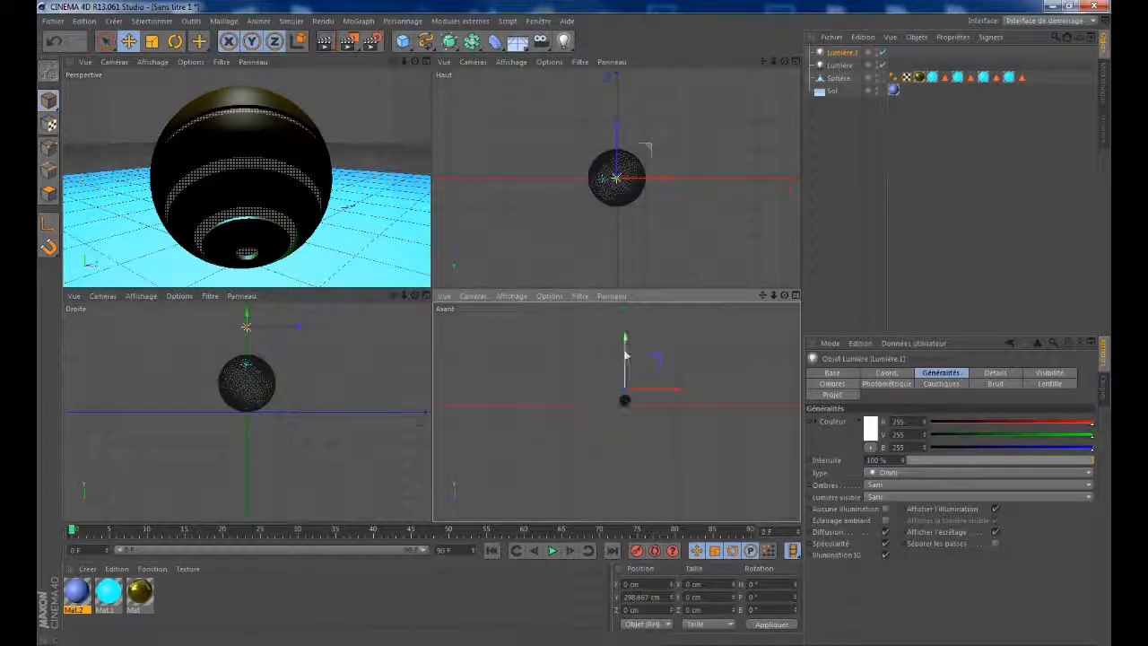
{"action": "left_click_drag", "start_coordinate": [625, 340], "coordinate": [688, 339]}
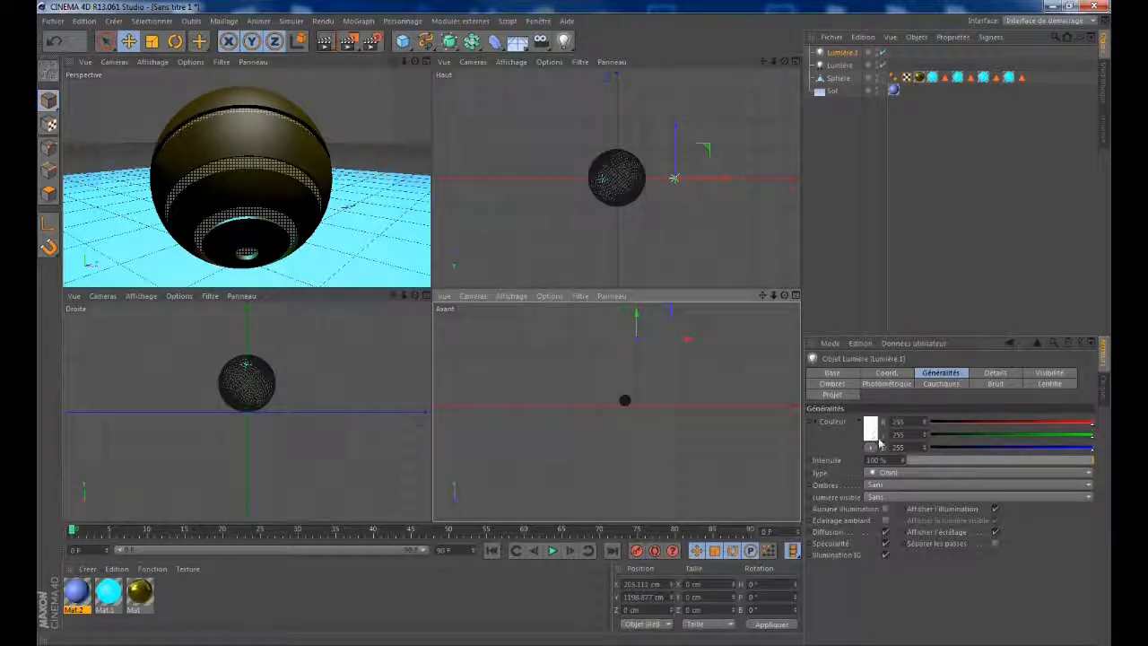
Step: Set the second light's intensity to 200 % and render the perspective view in the Visualiseur
{"action": "left_click_drag", "start_coordinate": [893, 460], "coordinate": [801, 446]}
{"action": "type", "text": "5"}
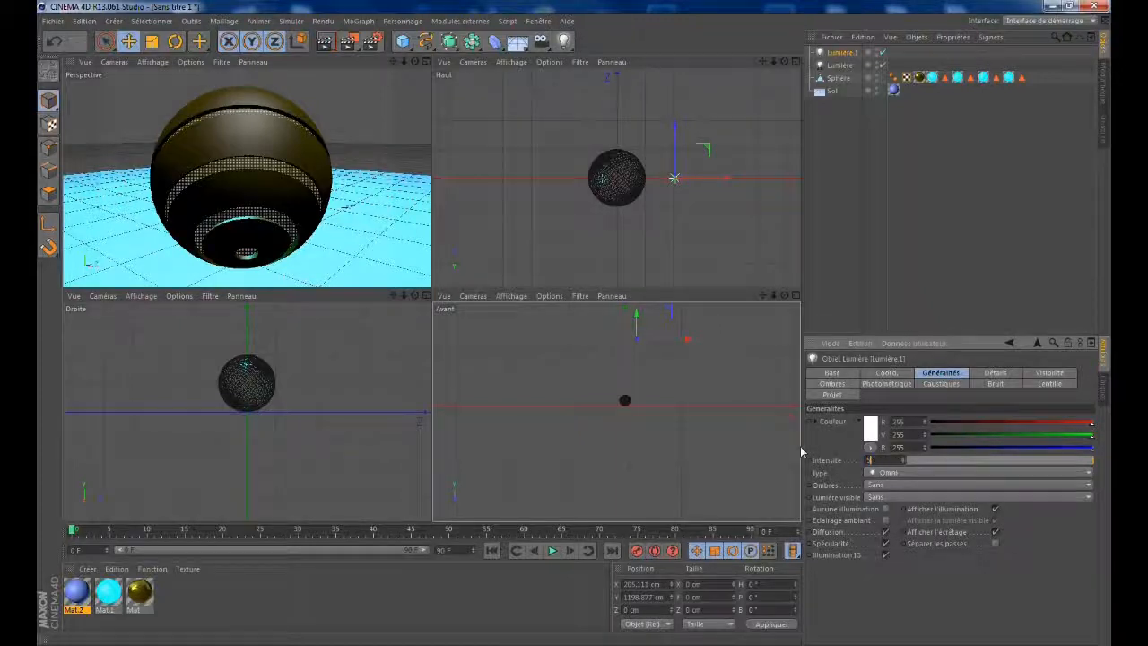
{"action": "type", "text": "00"}
{"action": "key", "text": "Return"}
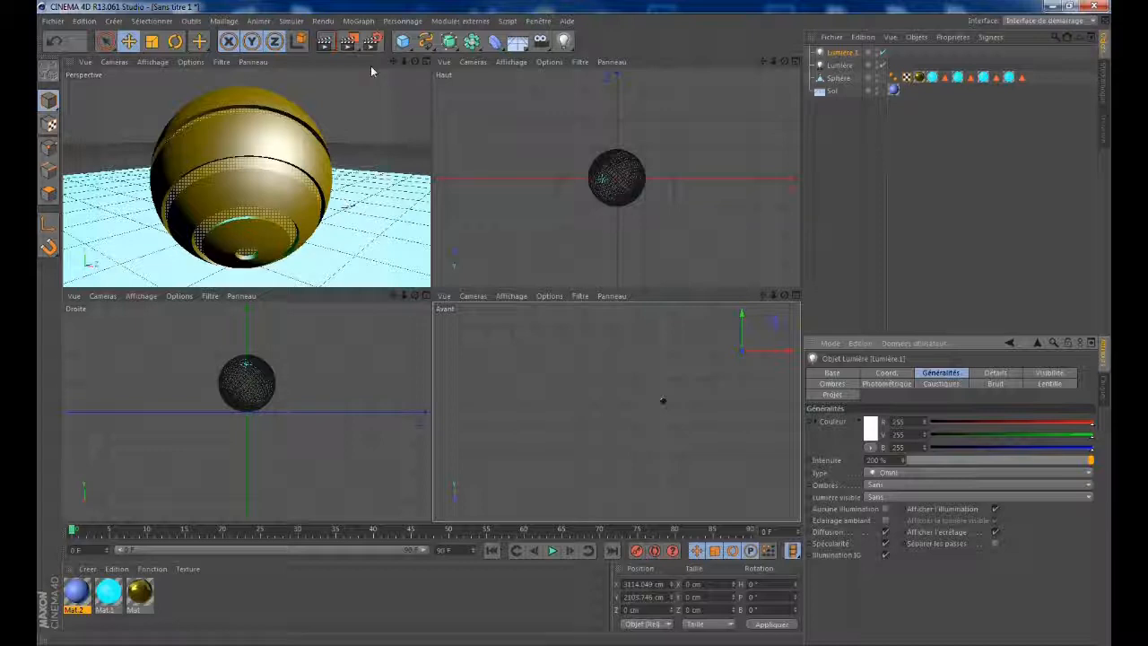
{"action": "left_click", "coordinate": [349, 43]}
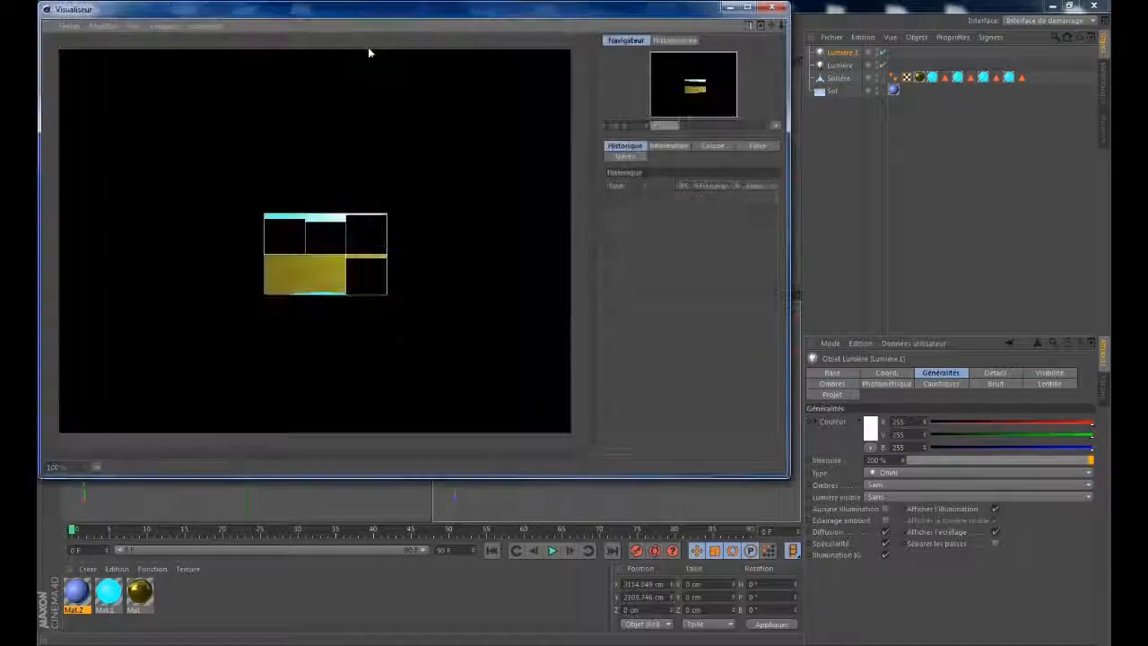